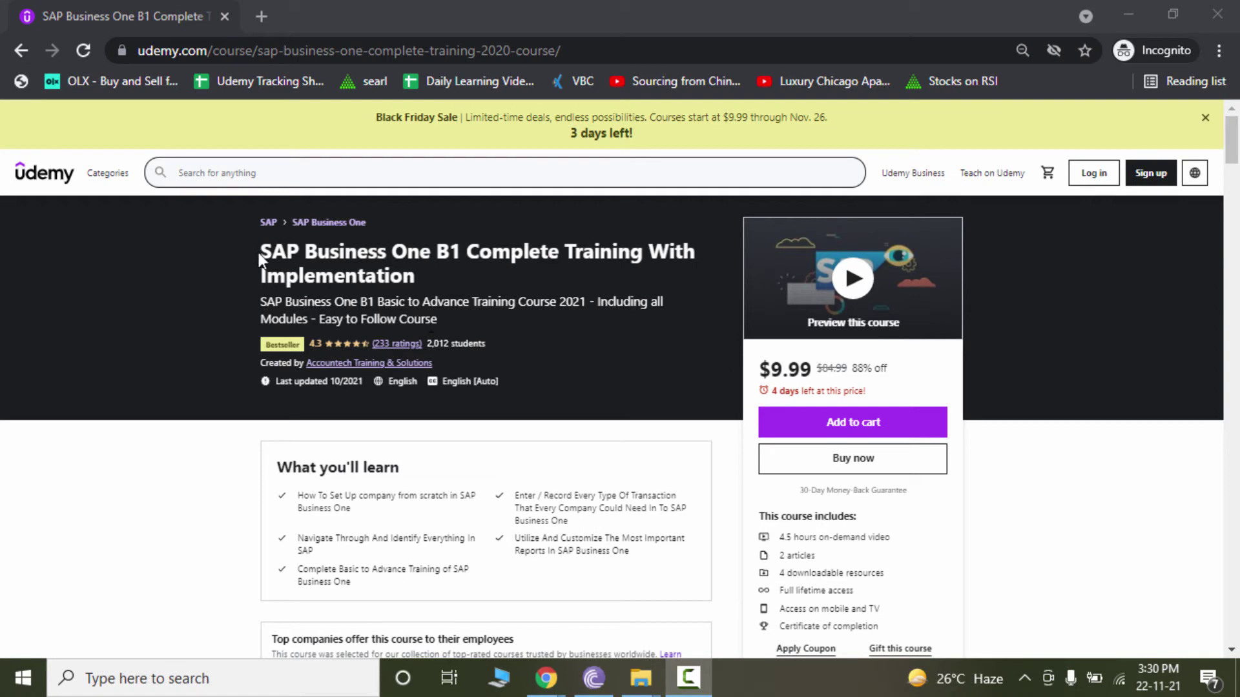
Review the SAP Business One B1 course page, highlighting its title and $9.99 price.
{"action": "left_click_drag", "start_coordinate": [259, 253], "coordinate": [460, 252]}
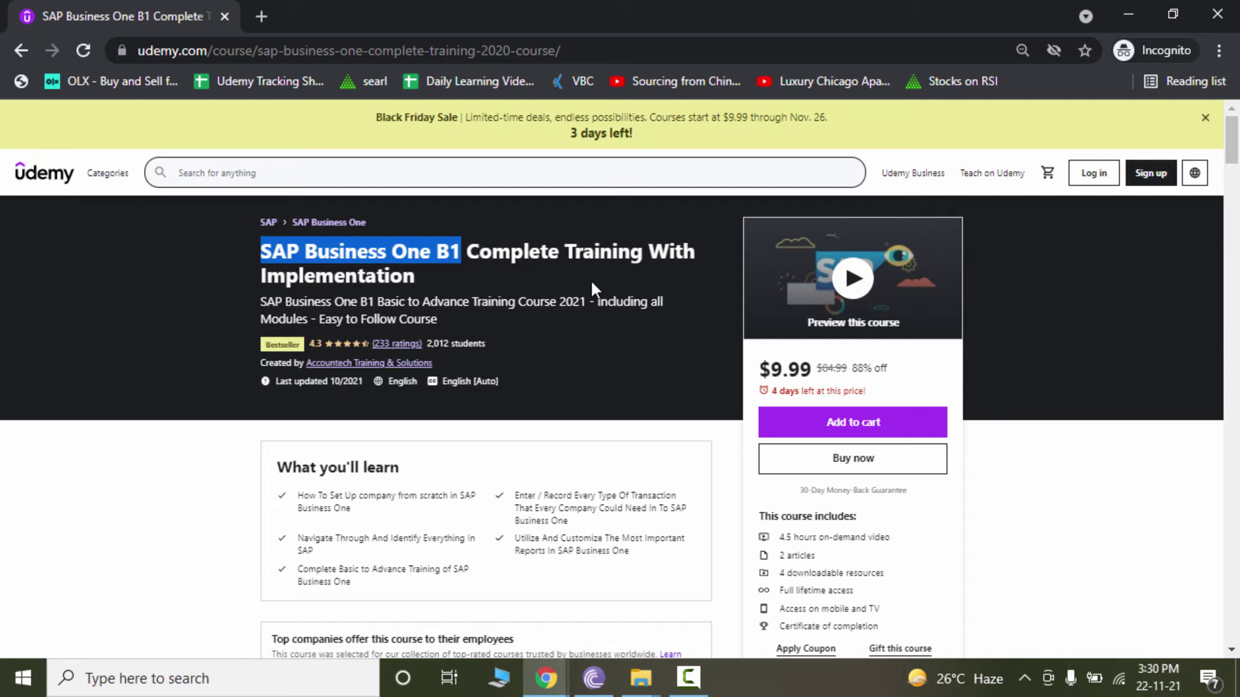
{"action": "left_click", "coordinate": [592, 286]}
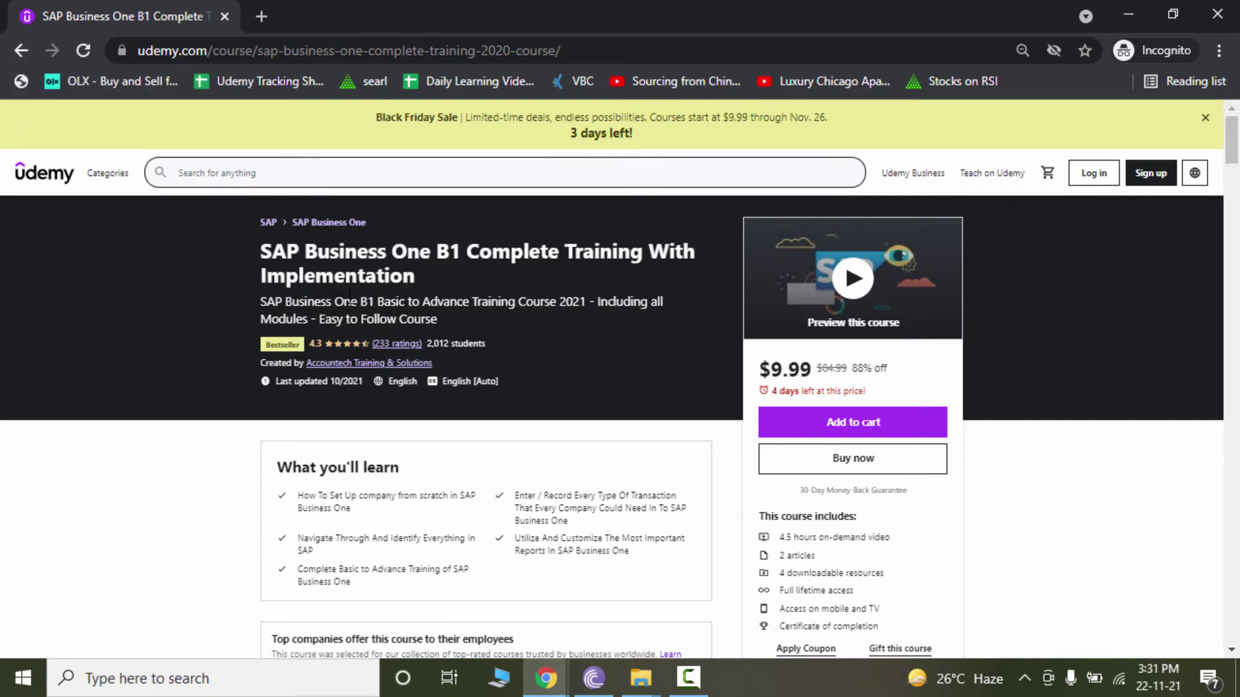
{"action": "triple_click", "coordinate": [798, 373]}
{"action": "left_click", "coordinate": [577, 321]}
{"action": "left_click", "coordinate": [19, 49]}
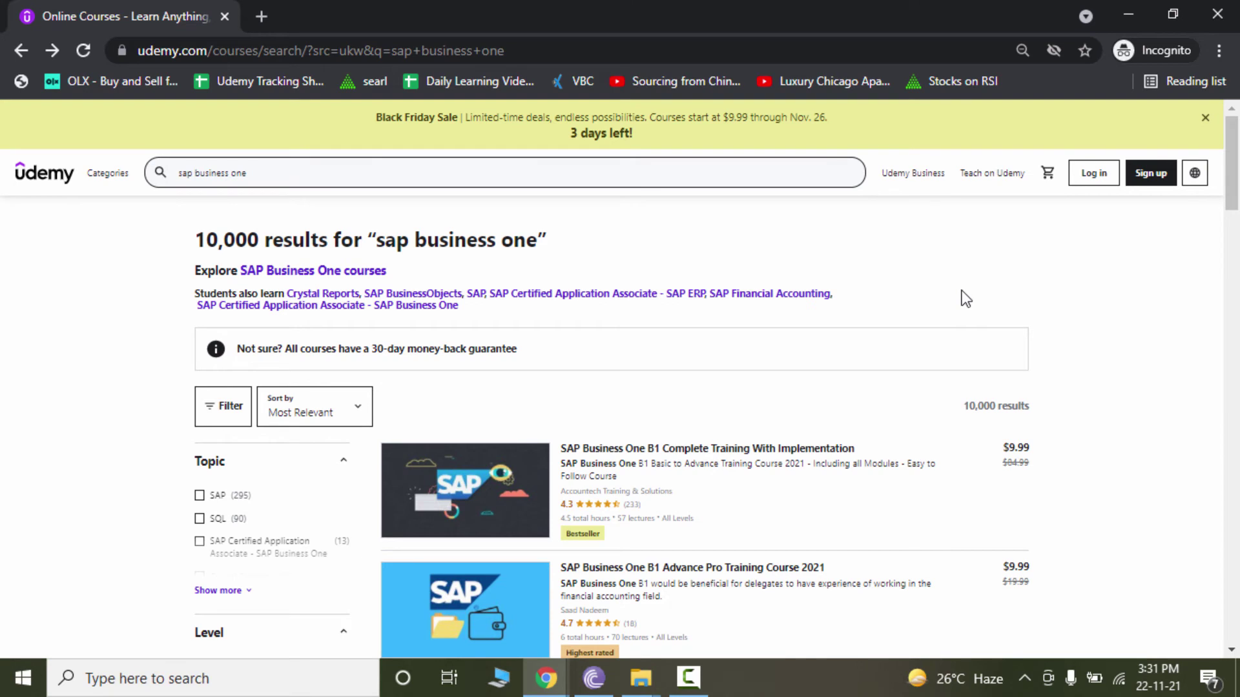
{"action": "key", "text": "alt+Right"}
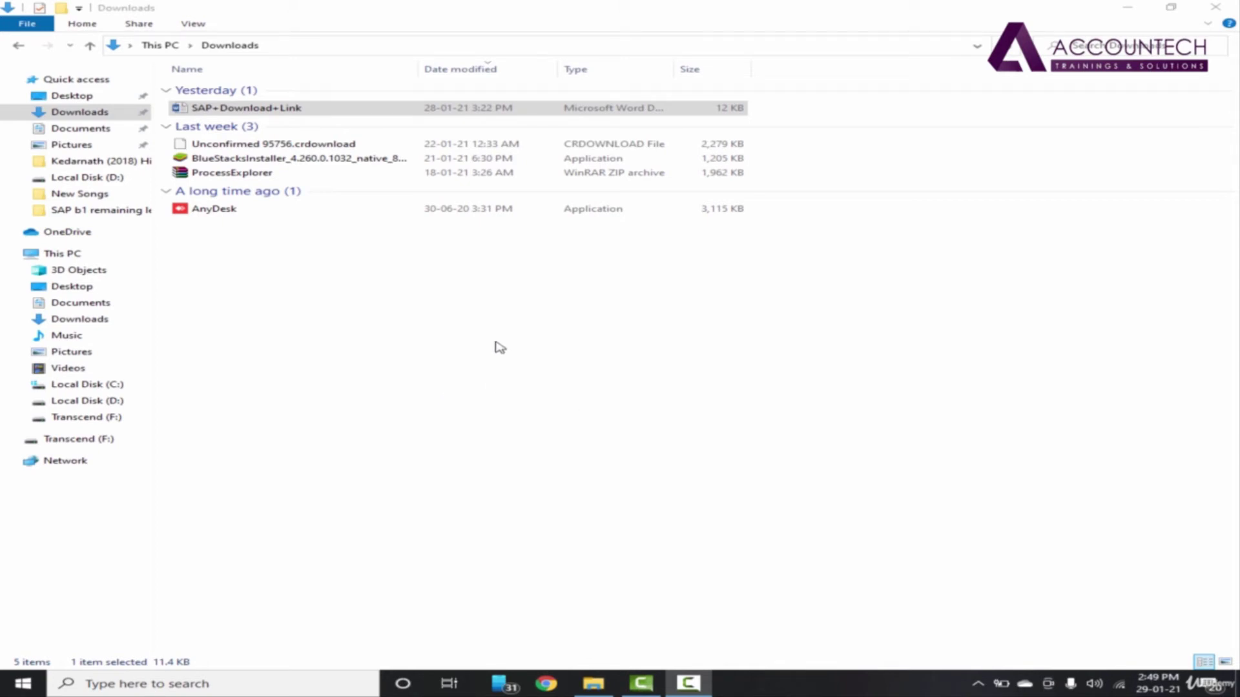
Open the SAP+Download+Link document from the Downloads folder in Word.
{"action": "left_click", "coordinate": [255, 110]}
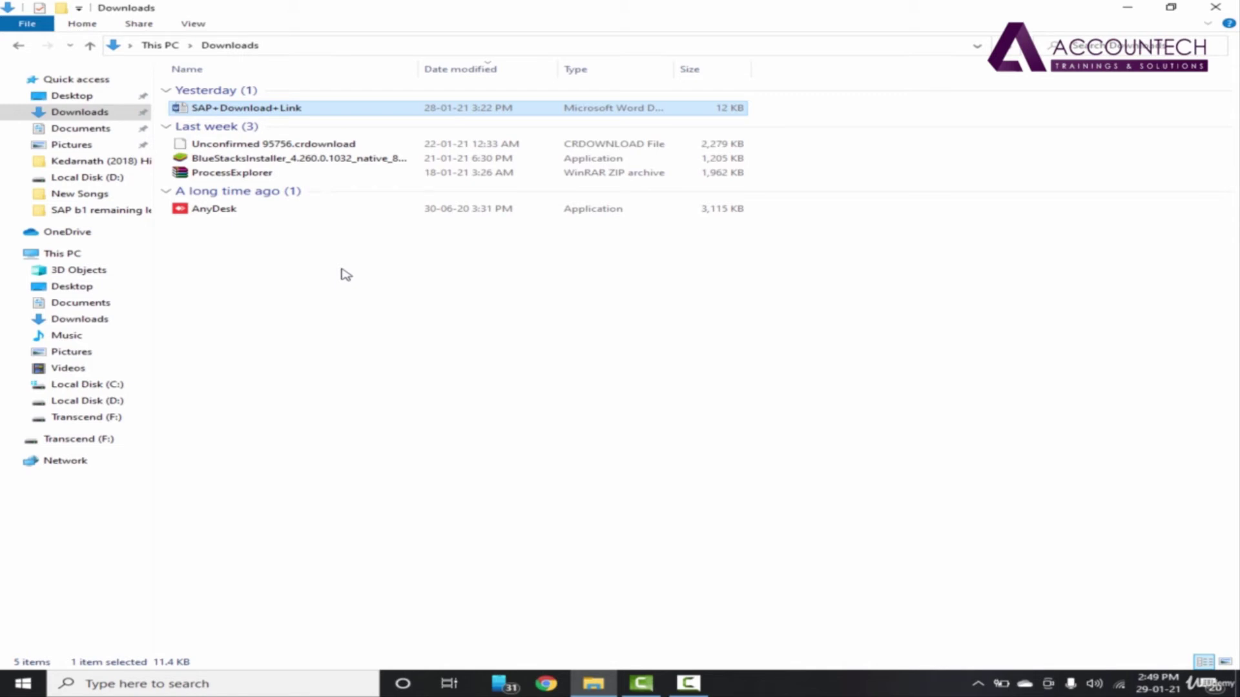
{"action": "left_click", "coordinate": [440, 296]}
{"action": "left_click", "coordinate": [337, 110]}
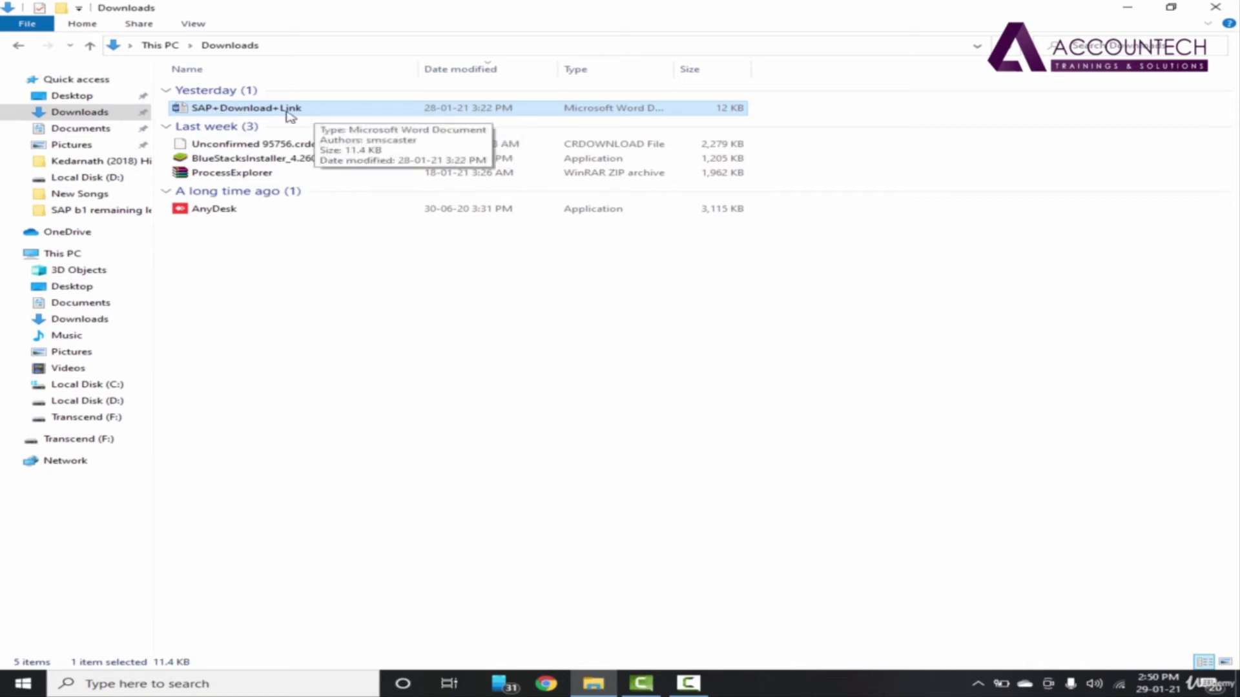
{"action": "double_click", "coordinate": [226, 111]}
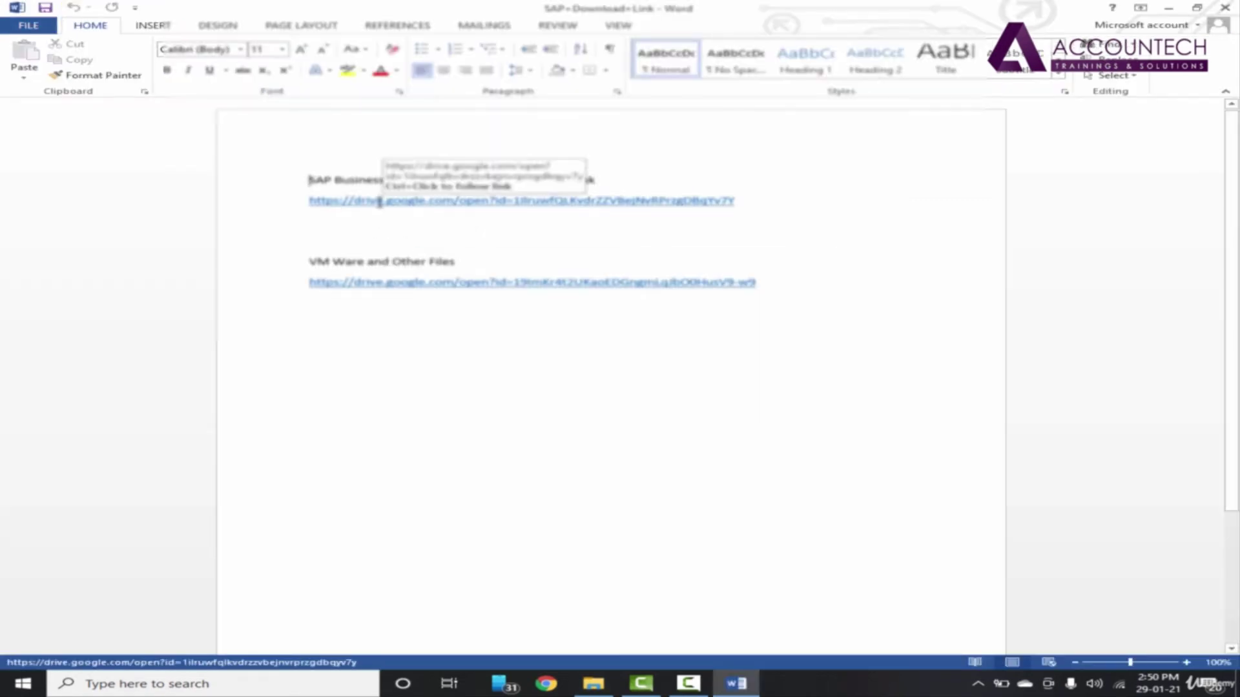
Copy the first Google Drive link from Word and load it in Chrome, closing the Starting page tab.
{"action": "left_click_drag", "start_coordinate": [736, 201], "coordinate": [309, 202]}
{"action": "key", "text": "ctrl+c"}
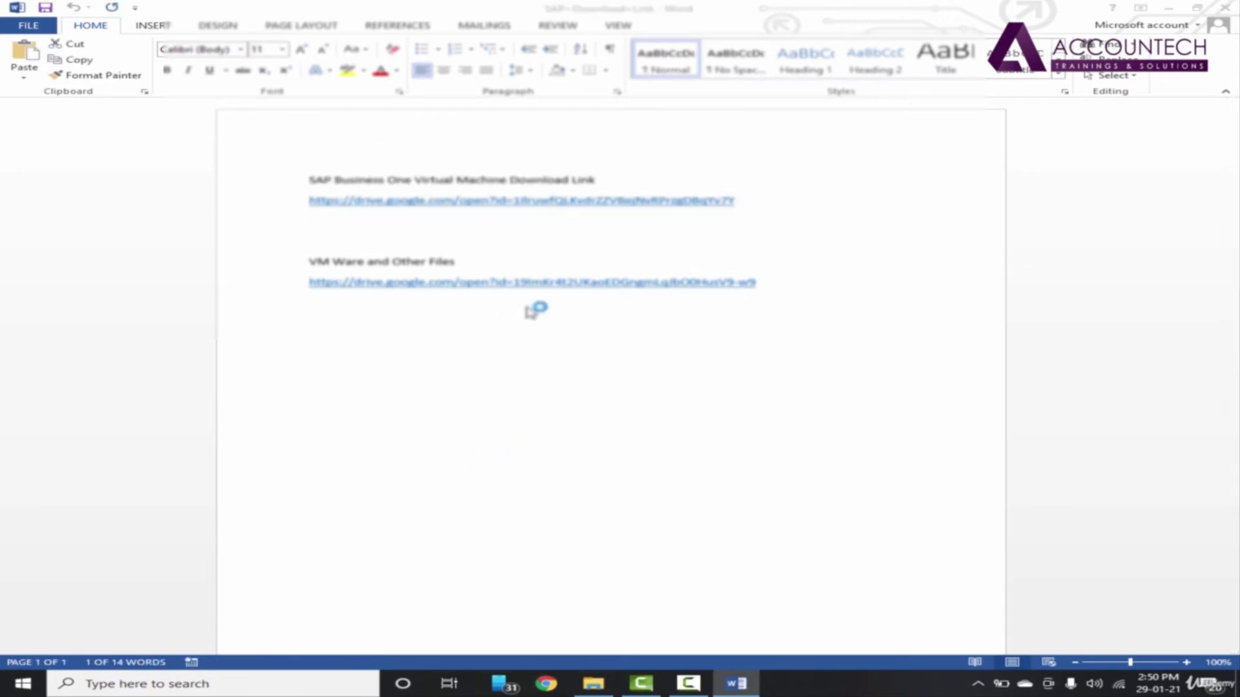
{"action": "key", "text": "ctrl+v"}
{"action": "key", "text": "Return"}
{"action": "left_click", "coordinate": [457, 13]}
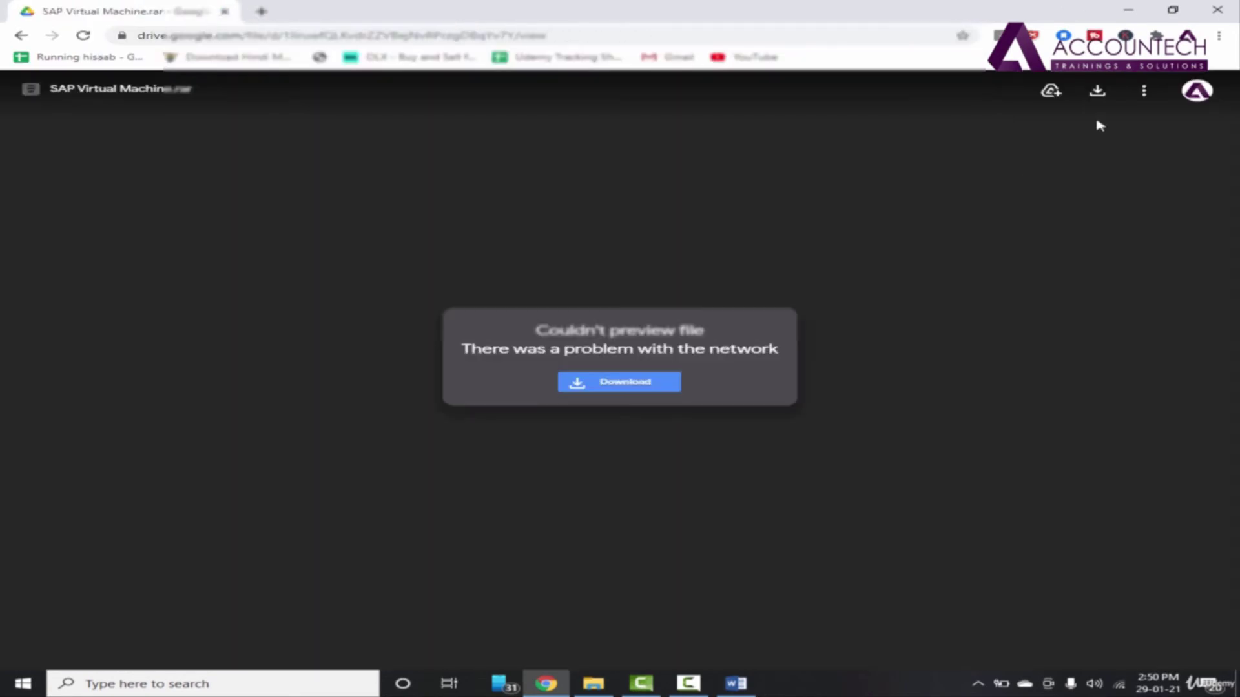
Start downloading SAP Virtual Machine.rar past the virus-scan warning, then cancel it.
{"action": "left_click", "coordinate": [1106, 96]}
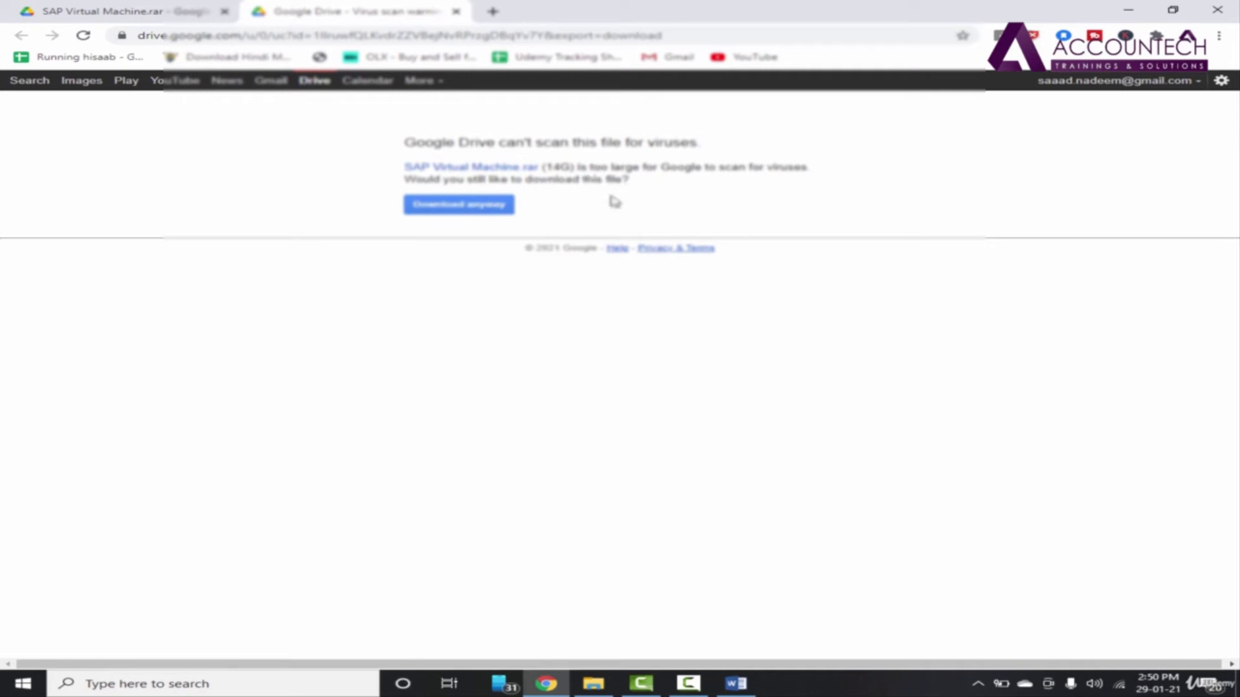
{"action": "left_click", "coordinate": [483, 207]}
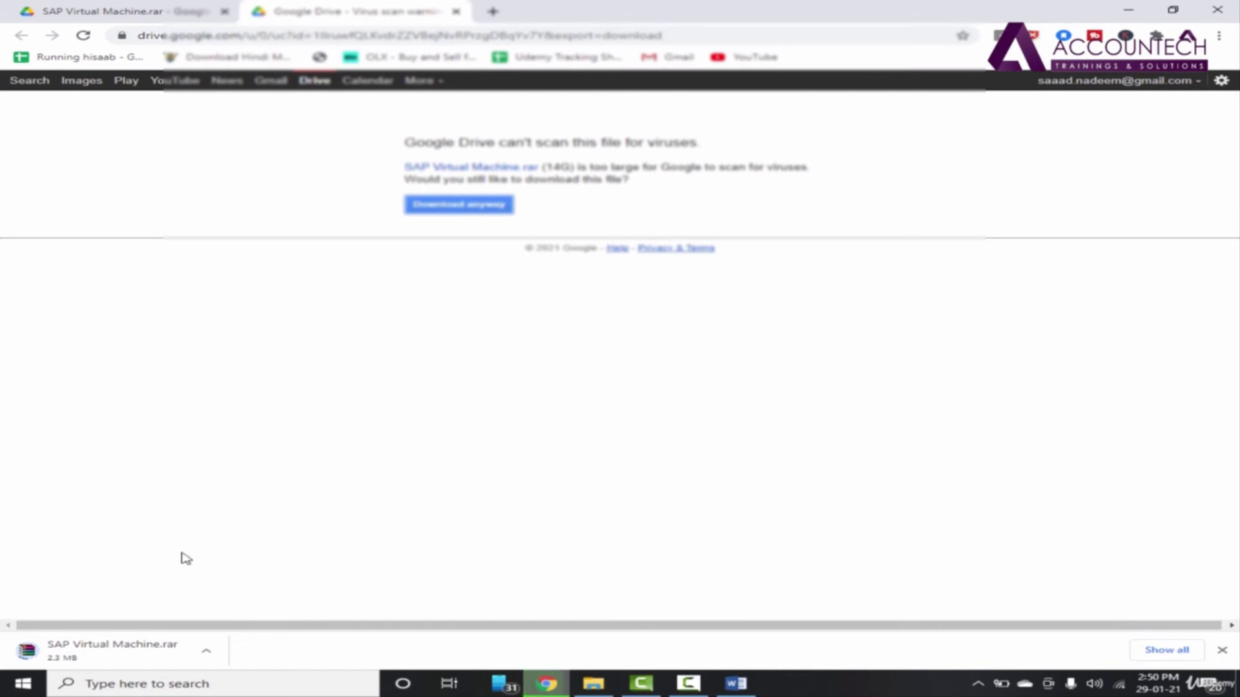
{"action": "left_click", "coordinate": [207, 656]}
{"action": "left_click", "coordinate": [236, 632]}
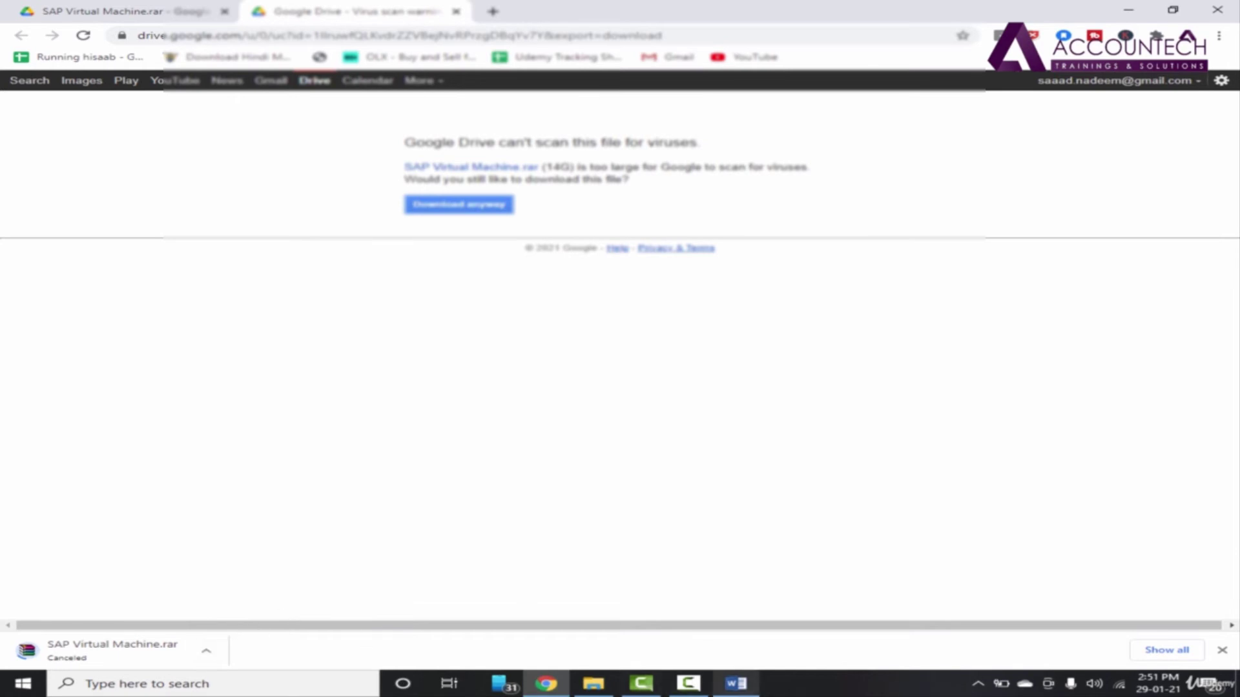
Open the second Drive link from Word and download Other Files SAP VM 2019.rar anyway.
{"action": "left_click", "coordinate": [736, 683]}
{"action": "left_click_drag", "start_coordinate": [752, 284], "coordinate": [310, 285]}
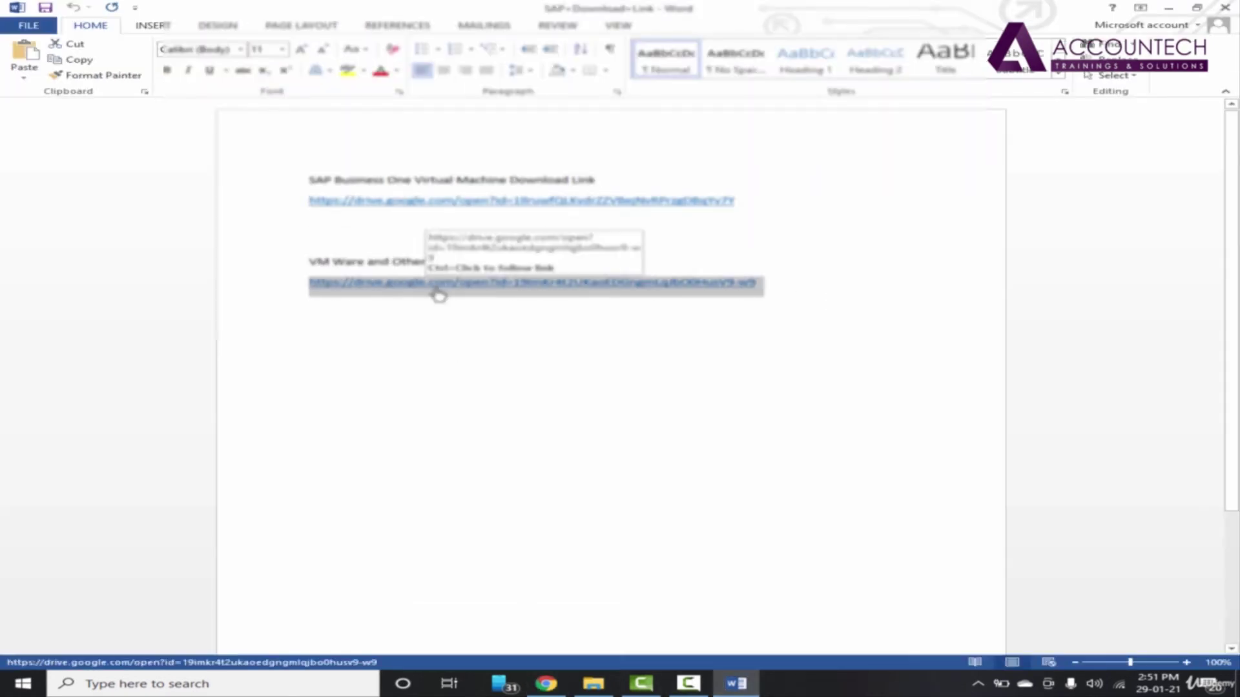
{"action": "key", "text": "ctrl+c"}
{"action": "key", "text": "alt+Tab"}
{"action": "key", "text": "ctrl+l"}
{"action": "key", "text": "ctrl+v"}
{"action": "key", "text": "Return"}
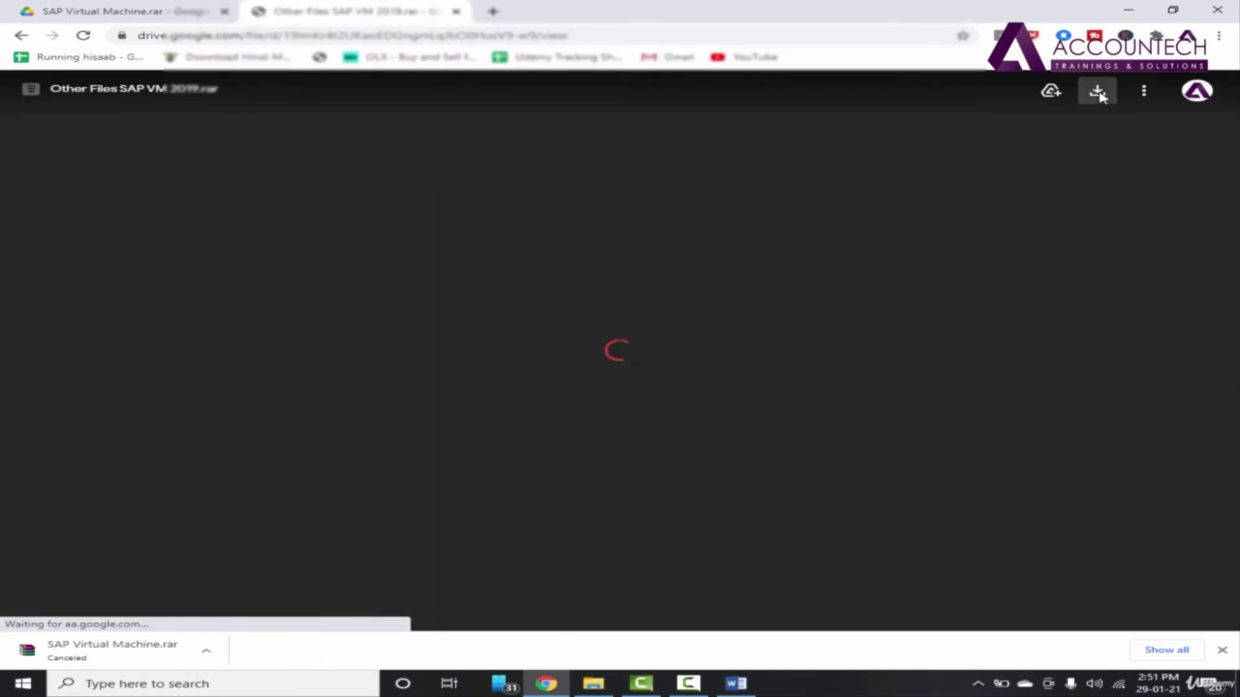
{"action": "left_click", "coordinate": [1098, 94]}
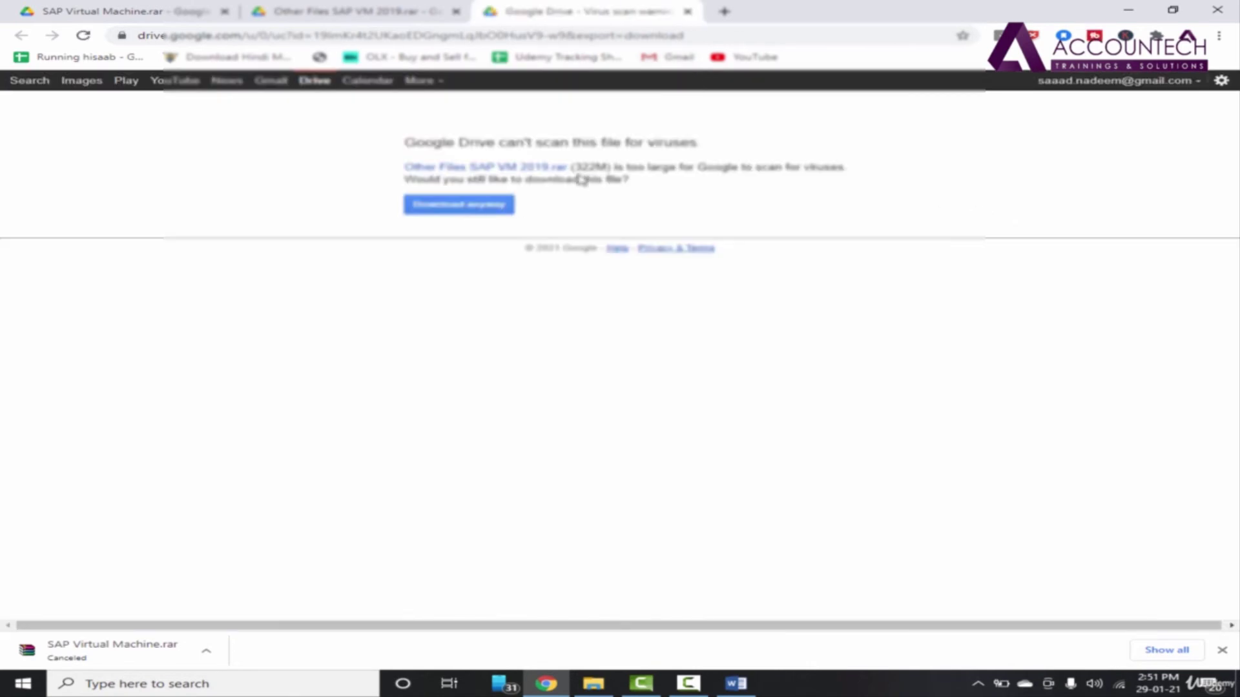
{"action": "left_click", "coordinate": [459, 205]}
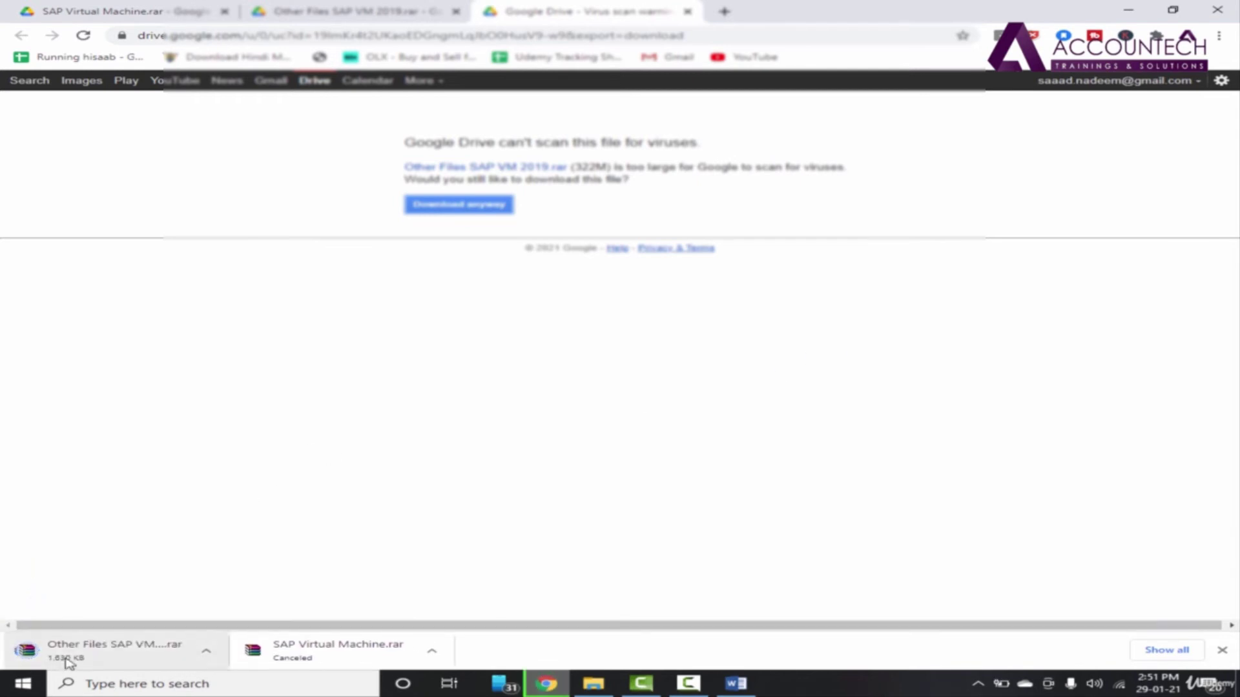
{"action": "key", "text": "alt+Tab"}
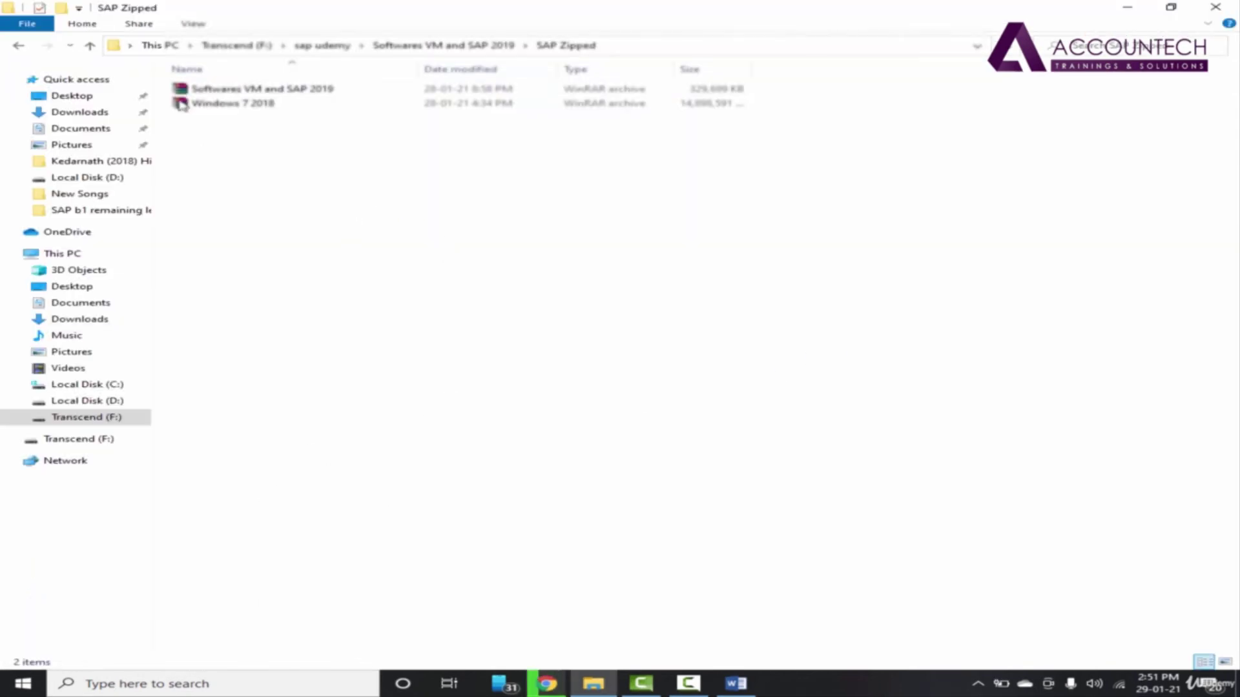
Switch the SAP Zipped folder view to Large icons.
{"action": "left_click", "coordinate": [238, 105]}
{"action": "key", "text": "Up"}
{"action": "left_click", "coordinate": [242, 105]}
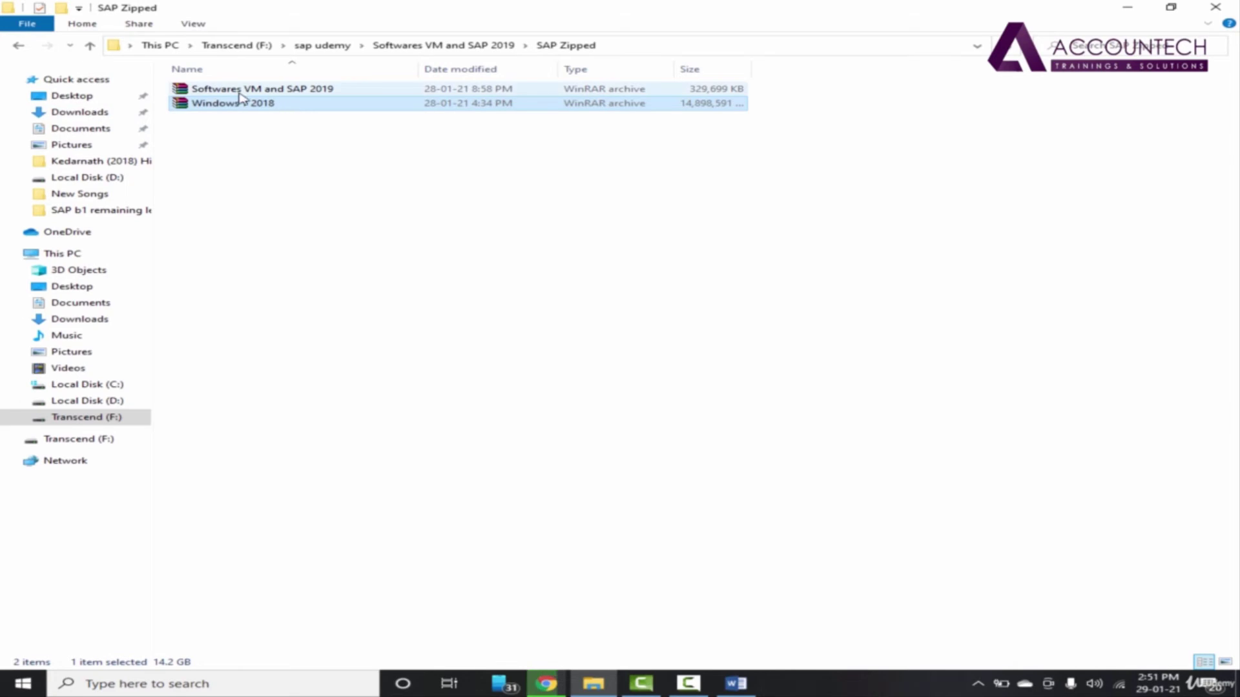
{"action": "left_click", "coordinate": [264, 91]}
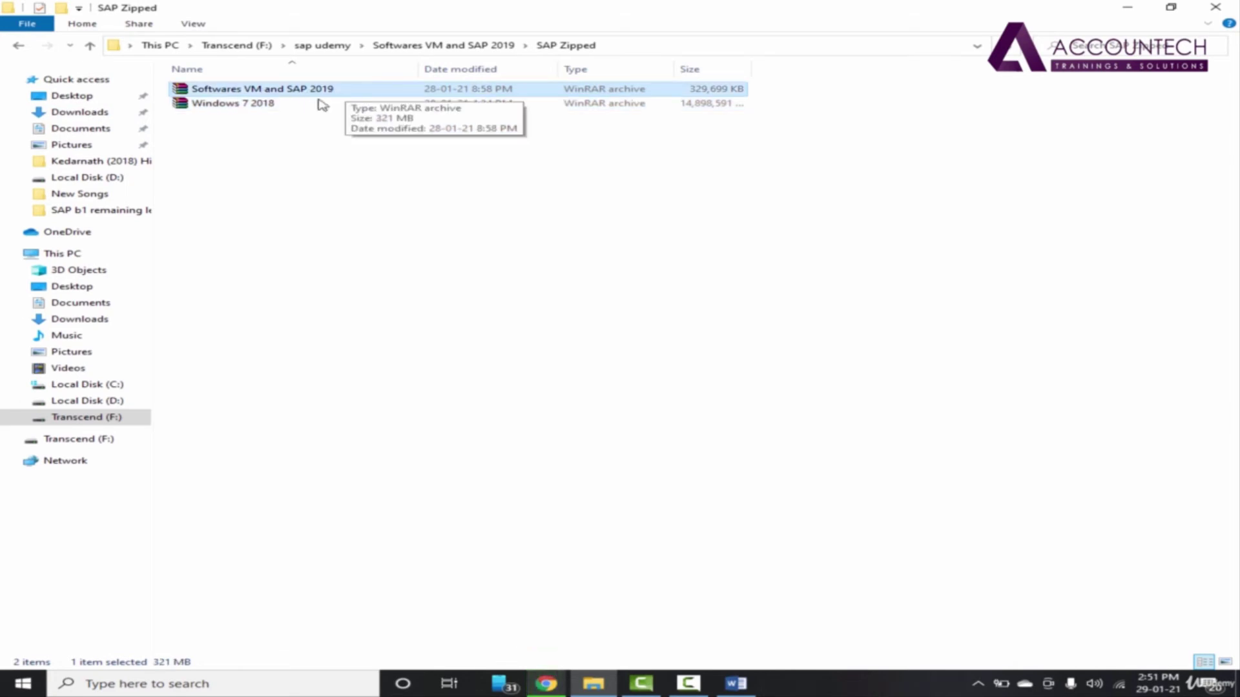
{"action": "right_click", "coordinate": [332, 146]}
{"action": "left_click", "coordinate": [236, 180]}
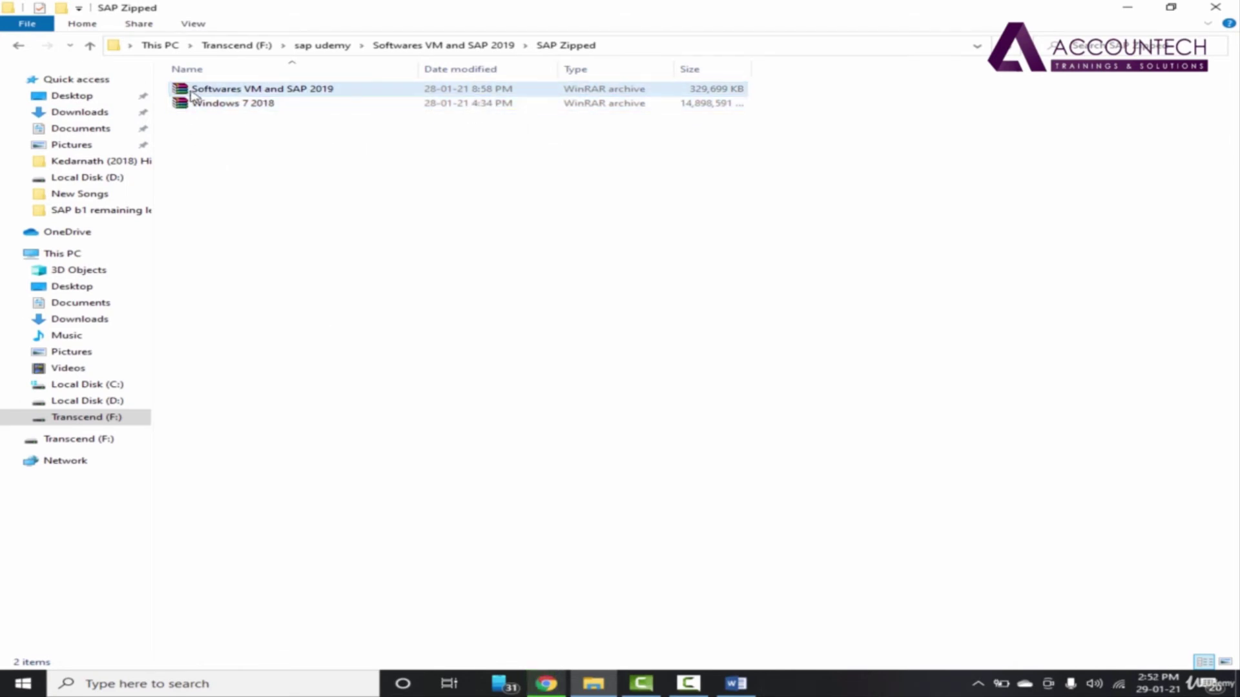
{"action": "left_click", "coordinate": [221, 102]}
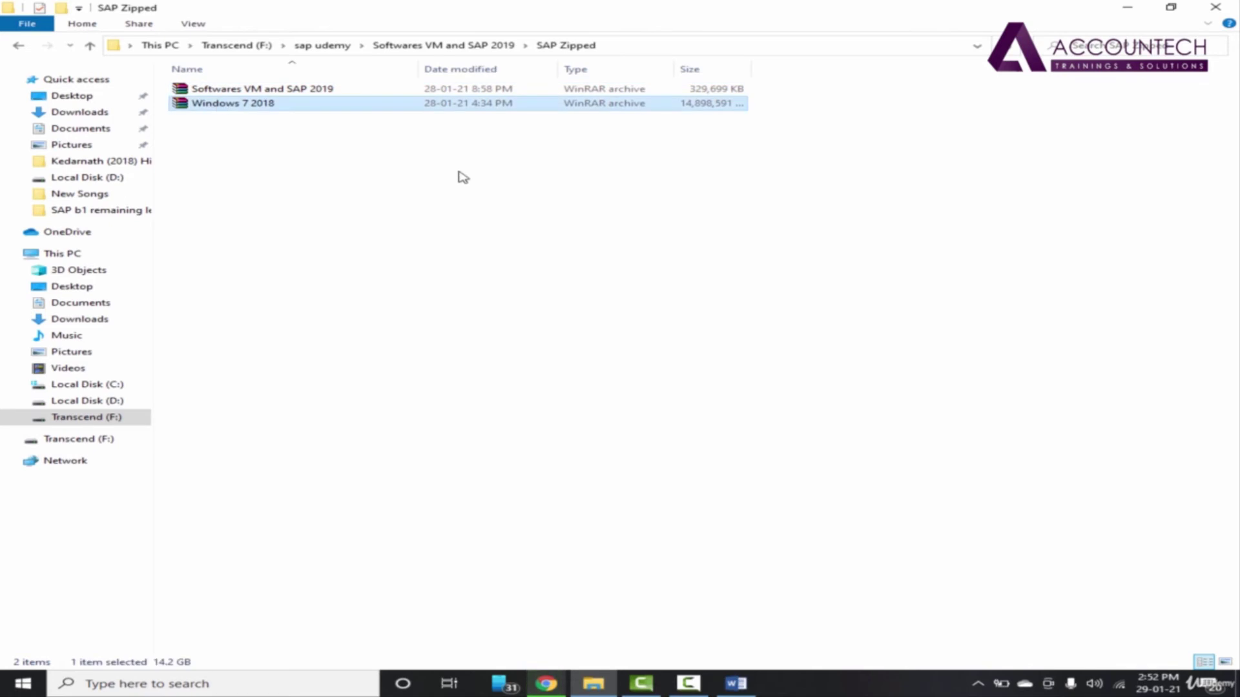
{"action": "left_click", "coordinate": [579, 193]}
{"action": "right_click", "coordinate": [574, 188]}
{"action": "mouse_move", "coordinate": [777, 198]}
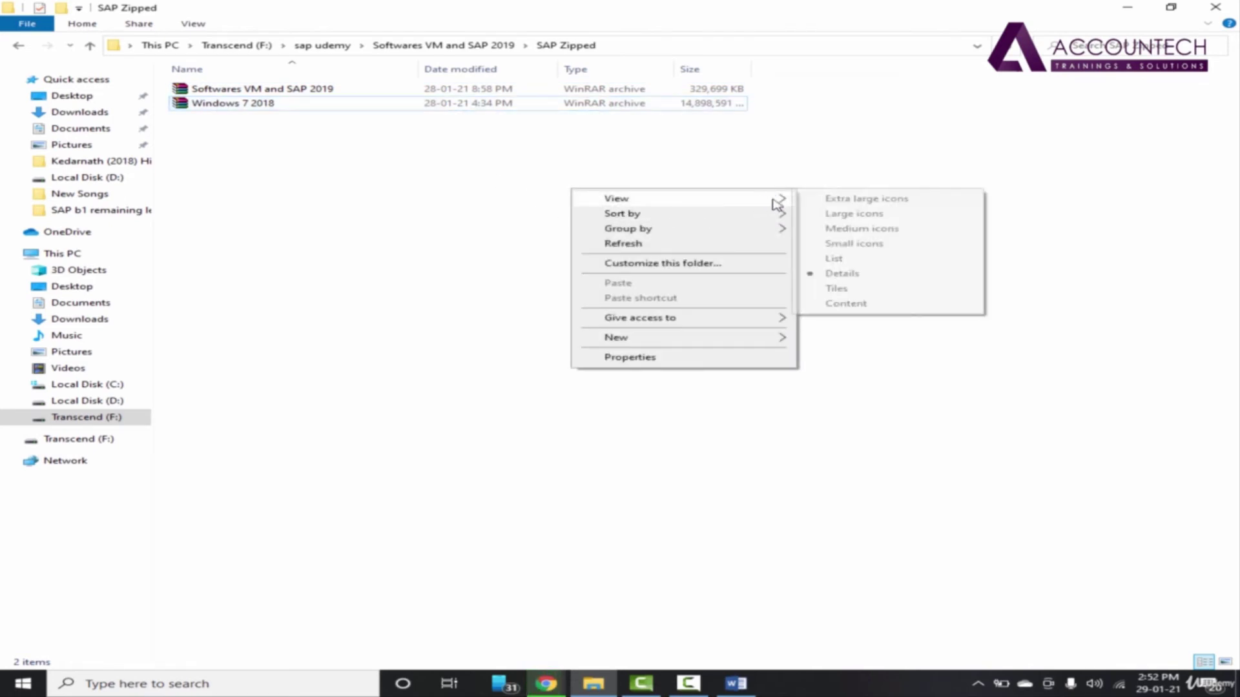
{"action": "left_click", "coordinate": [854, 213]}
Look through the context menus of both archives without extracting anything.
{"action": "left_click", "coordinate": [254, 111]}
{"action": "left_click", "coordinate": [352, 123]}
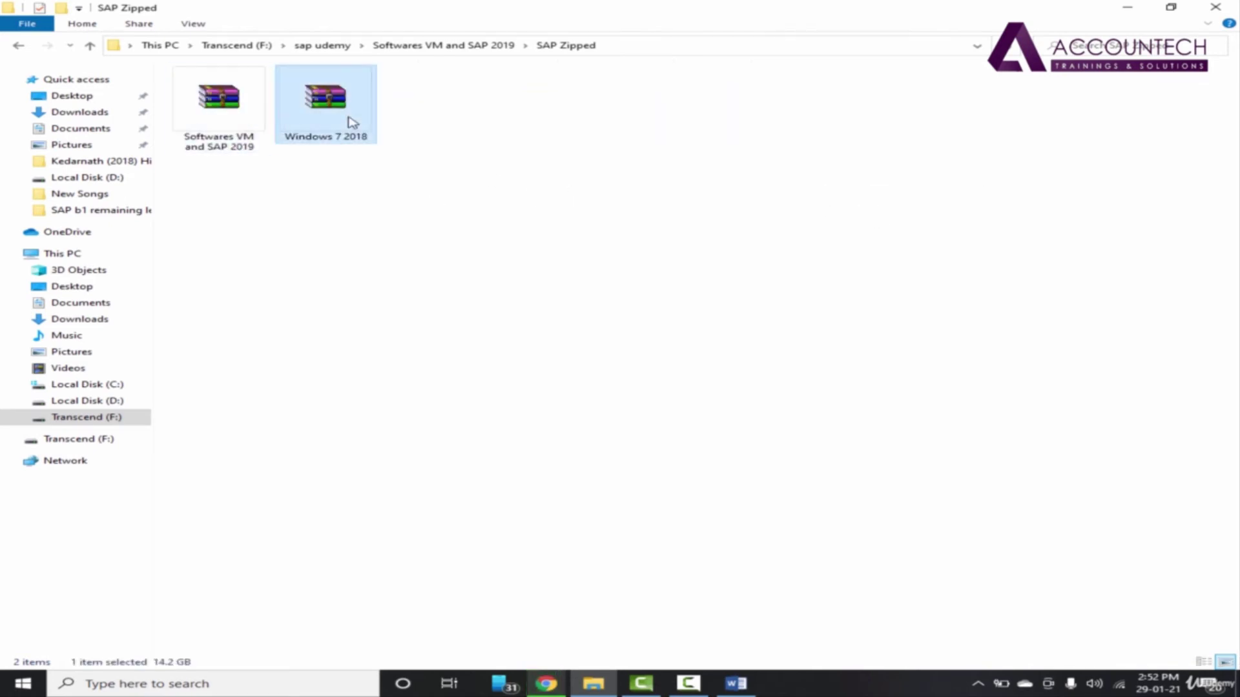
{"action": "right_click", "coordinate": [349, 118]}
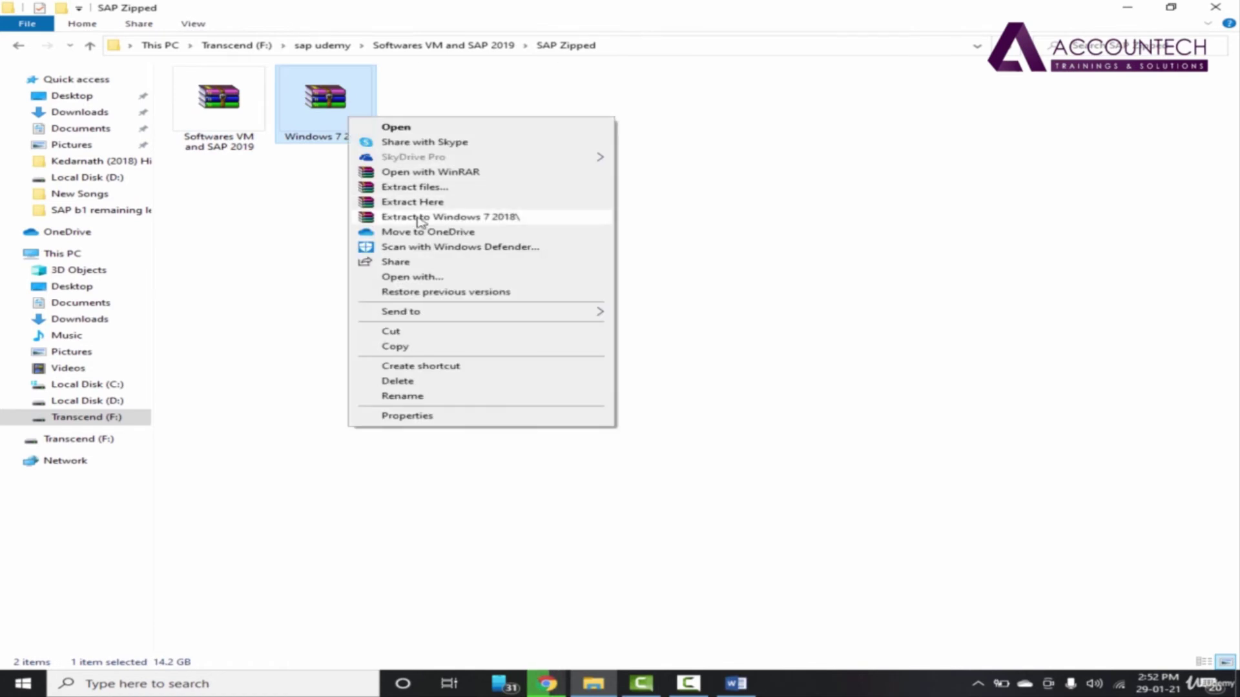
{"action": "left_click", "coordinate": [210, 158]}
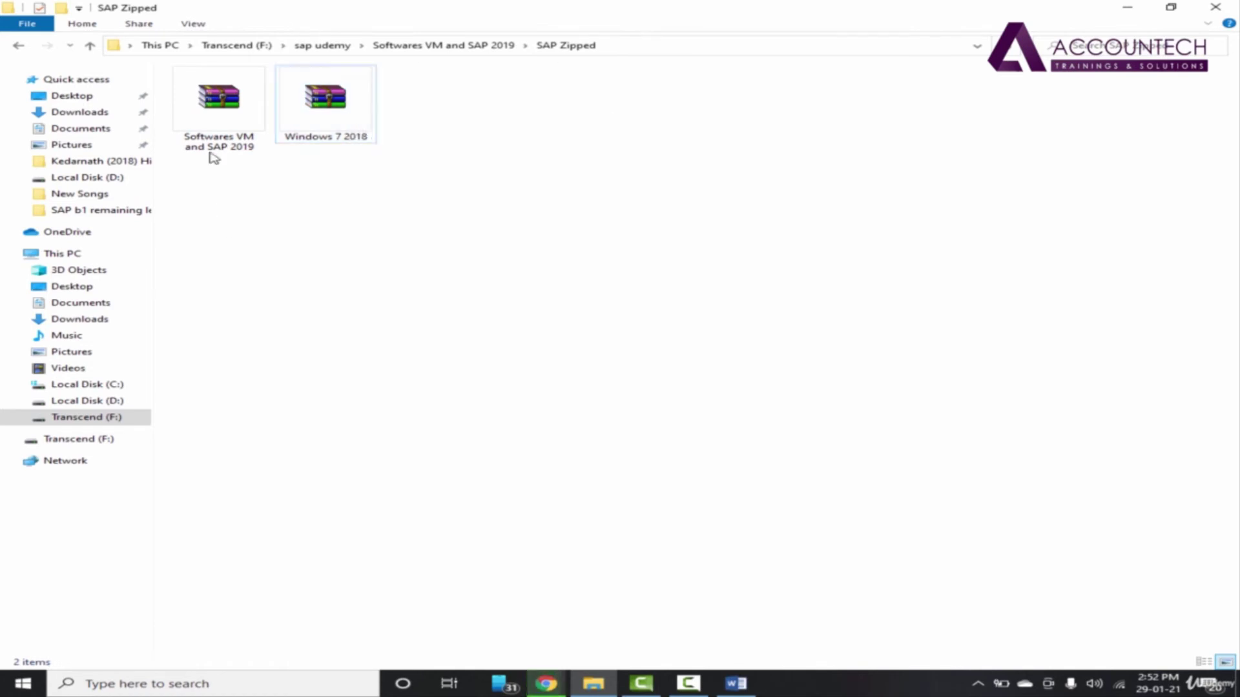
{"action": "left_click", "coordinate": [208, 119]}
{"action": "right_click", "coordinate": [210, 119]}
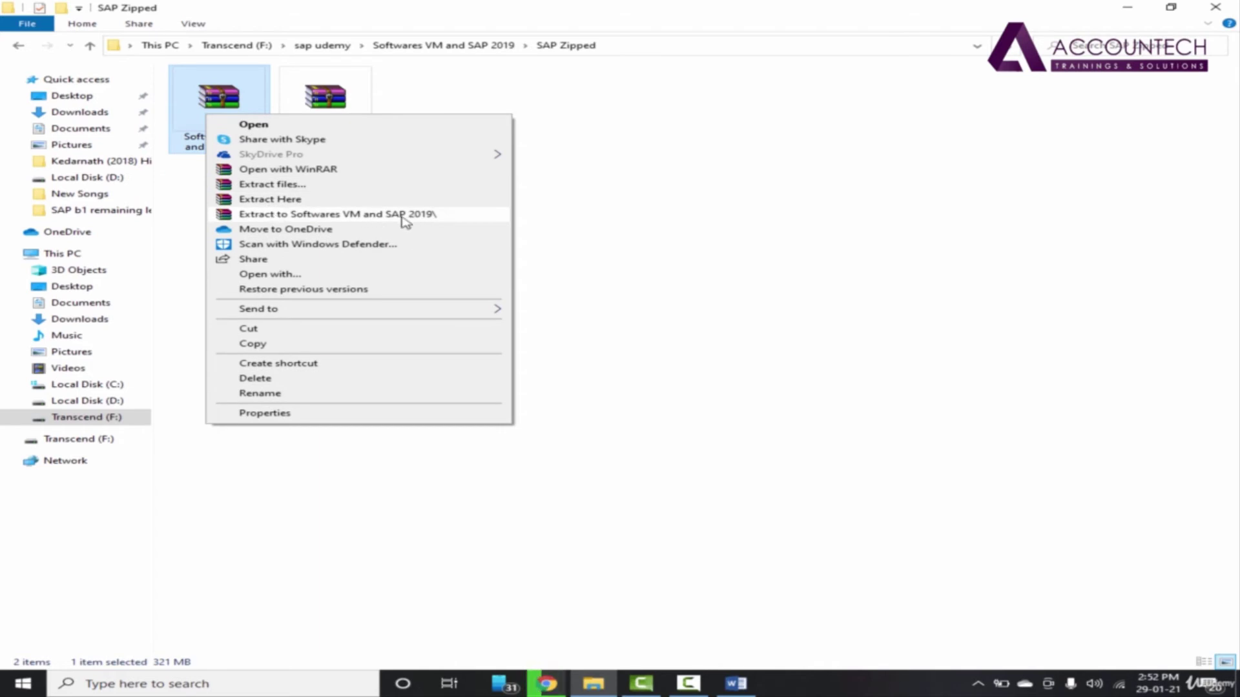
{"action": "left_click", "coordinate": [646, 203]}
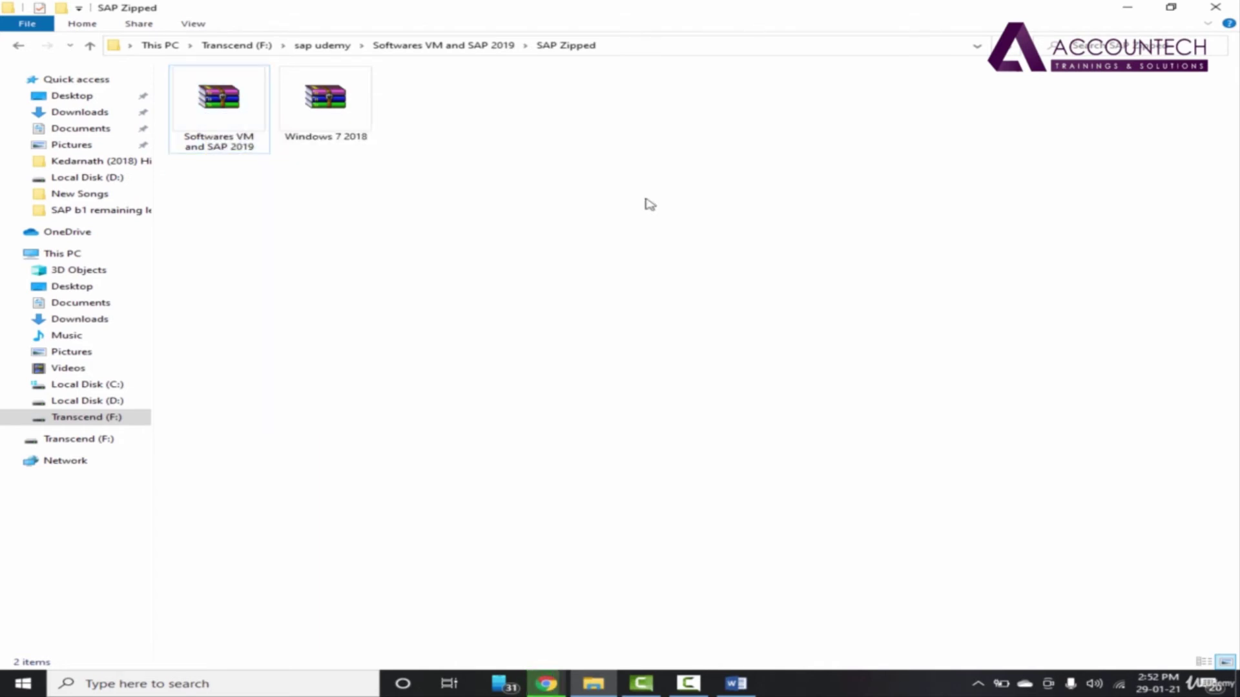
{"action": "left_click", "coordinate": [345, 112]}
{"action": "left_click", "coordinate": [250, 111]}
{"action": "left_click", "coordinate": [367, 113]}
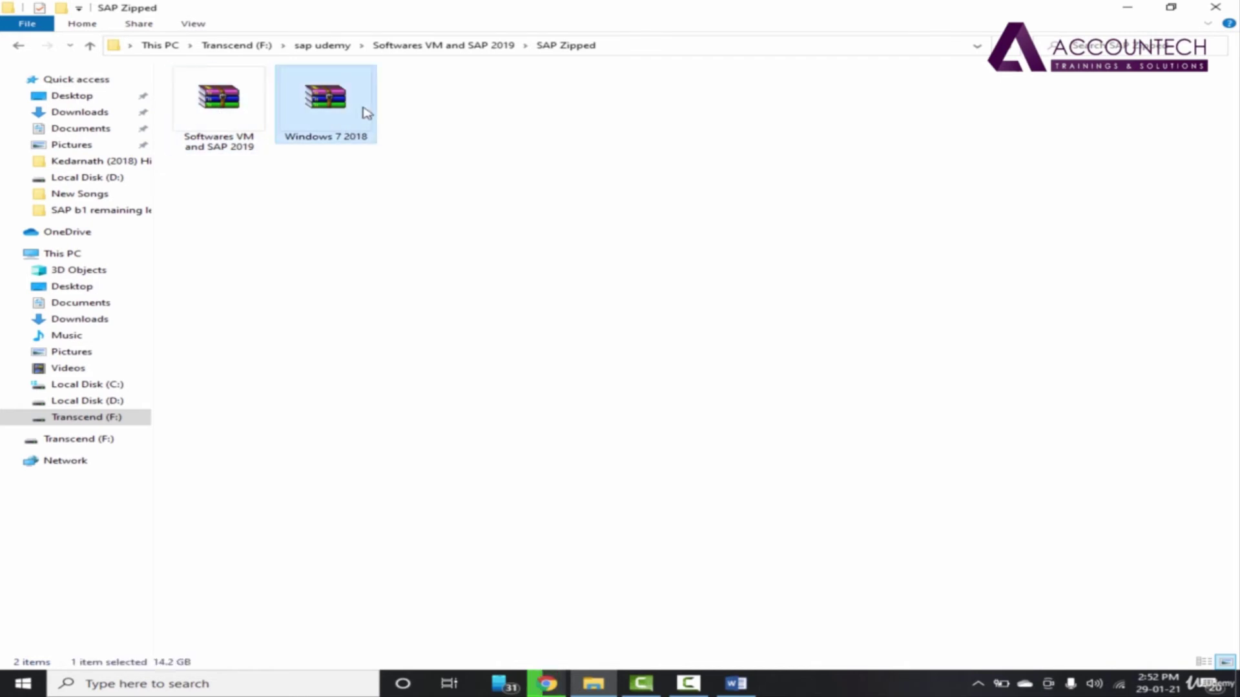
{"action": "right_click", "coordinate": [326, 101]}
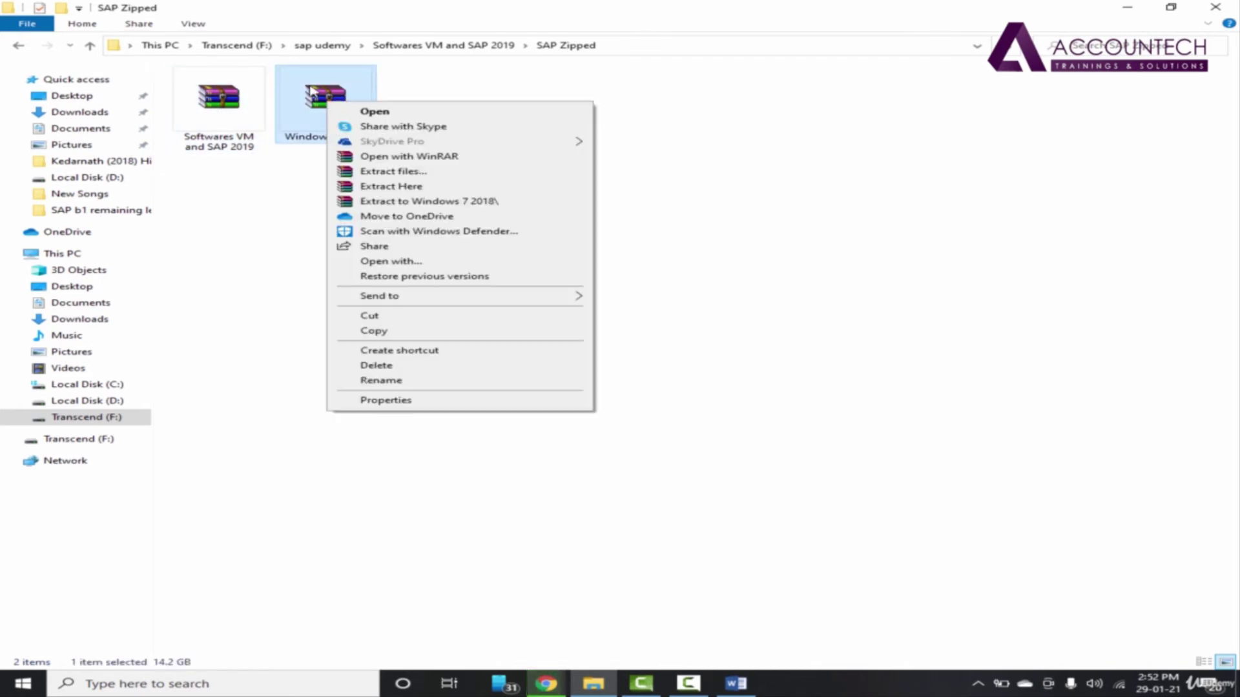
{"action": "left_click", "coordinate": [284, 208]}
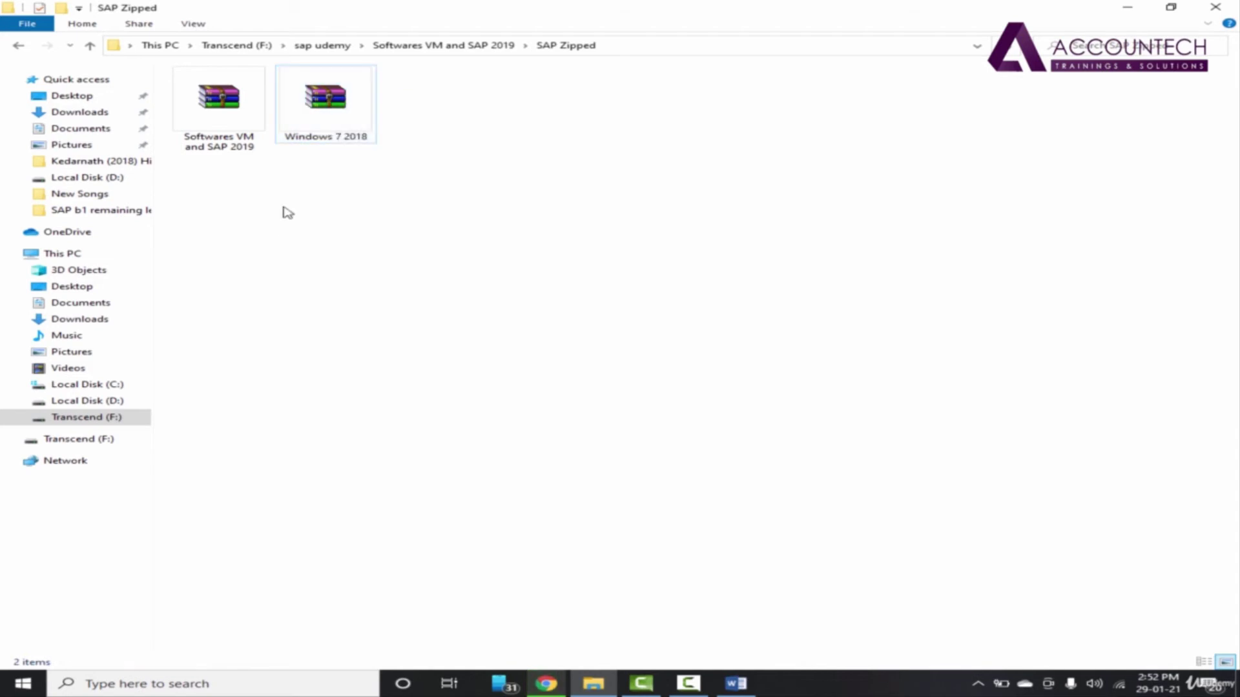
Extract Windows 7 2018.rar into its own Windows 7 2018 folder.
{"action": "left_click", "coordinate": [326, 119]}
{"action": "right_click", "coordinate": [326, 120]}
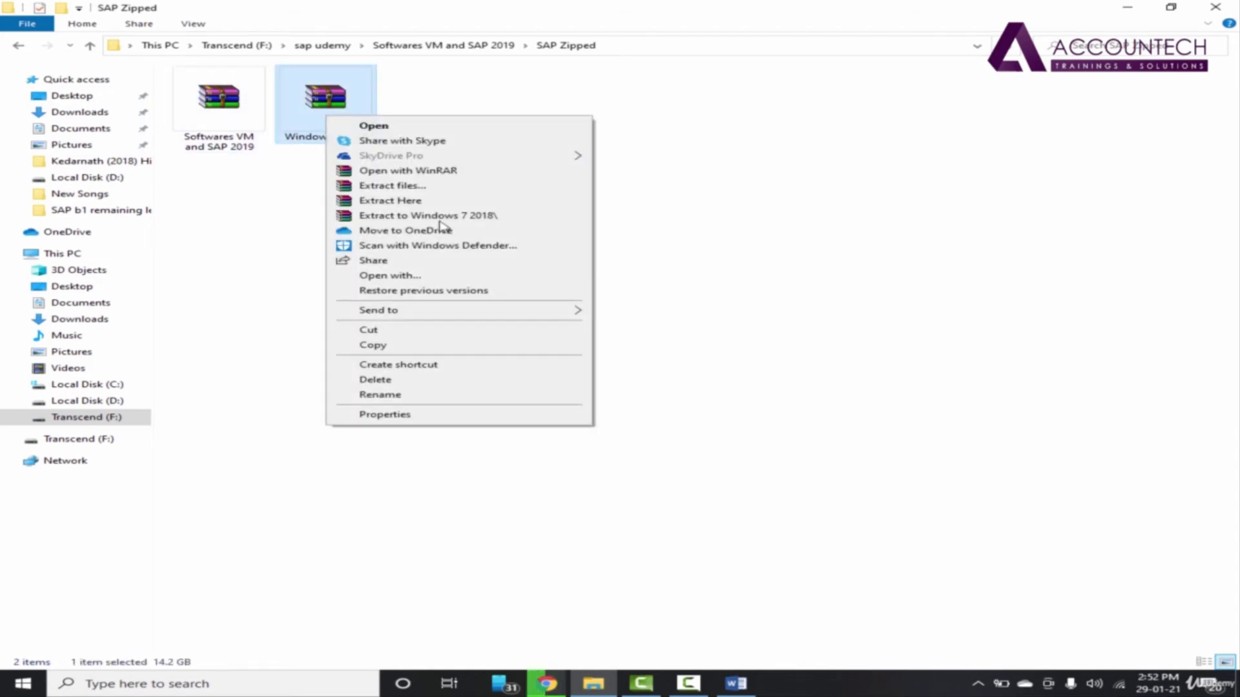
{"action": "left_click", "coordinate": [465, 216]}
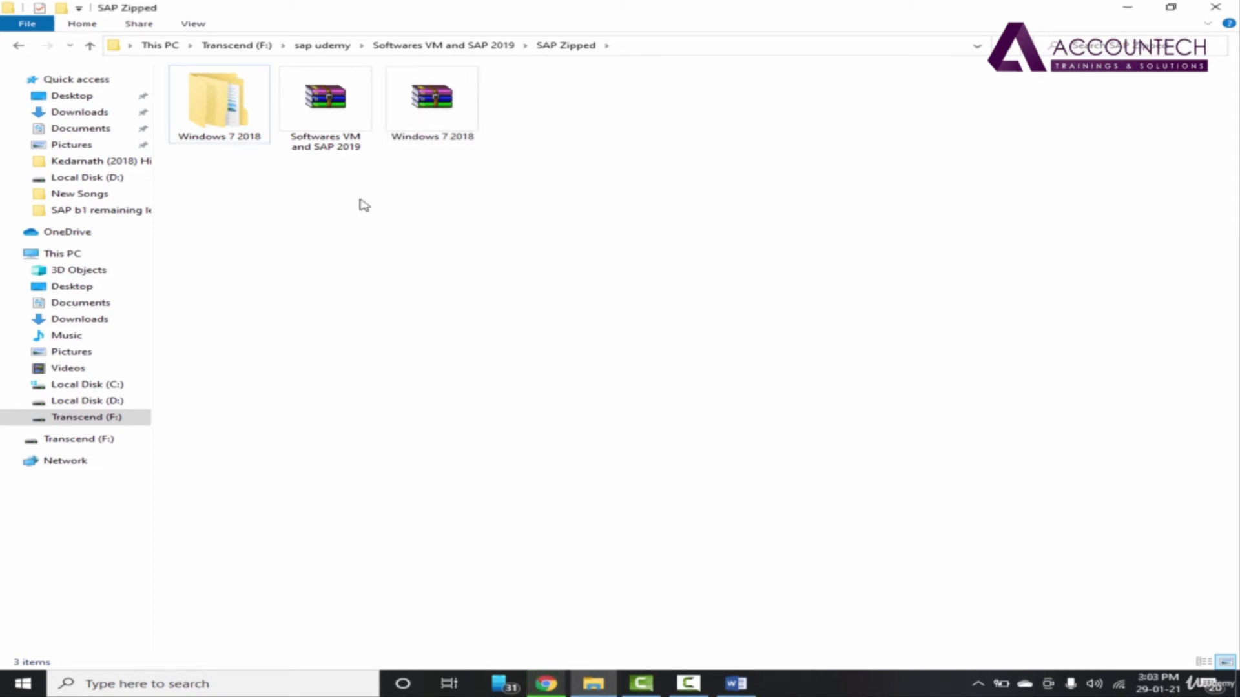
{"action": "left_click", "coordinate": [246, 119]}
{"action": "left_click", "coordinate": [366, 252]}
{"action": "left_click", "coordinate": [255, 119]}
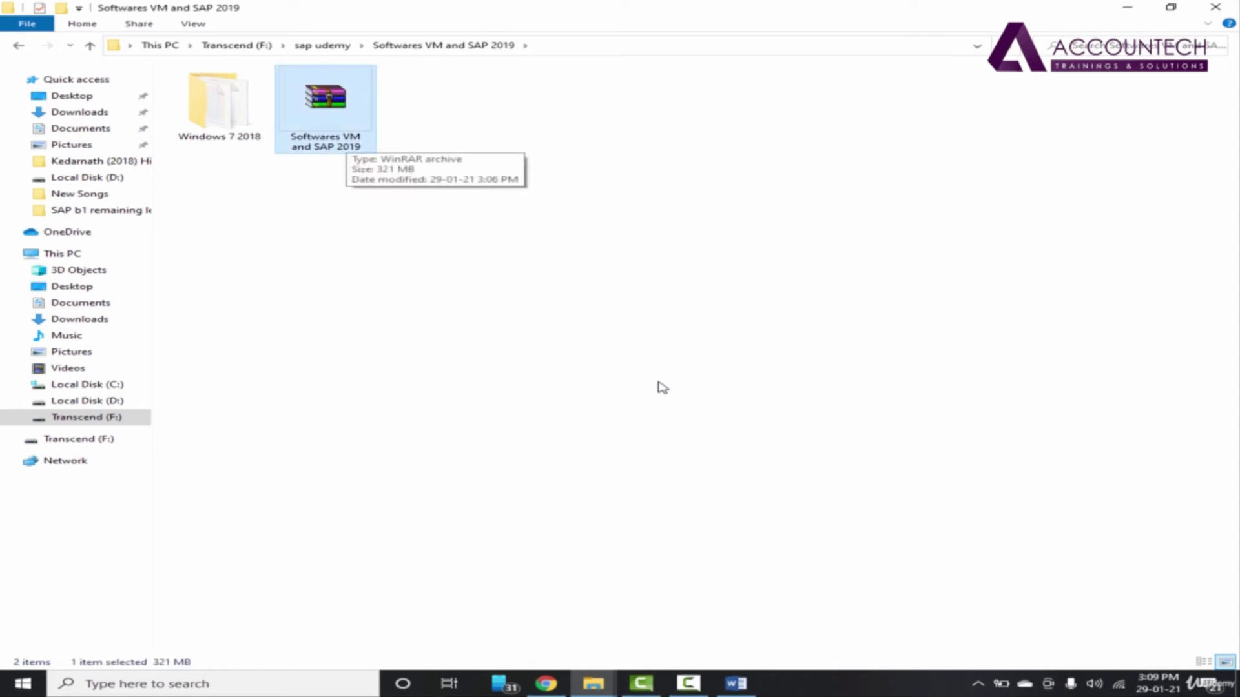
Extract the archive to a 'Softwares VM and SAP 2019' folder from the context menu.
{"action": "key", "text": "shift+F10"}
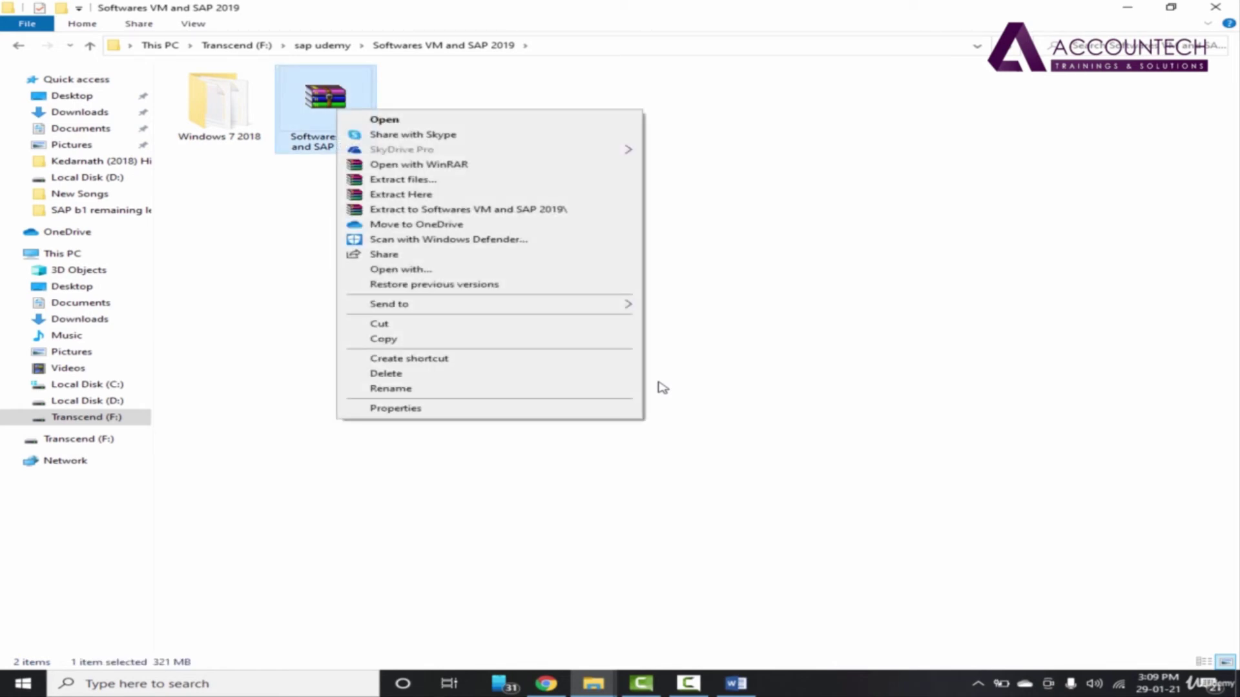
{"action": "key", "text": "Down"}
{"action": "key", "text": "Down"}
{"action": "key", "text": "Down"}
{"action": "key", "text": "Down"}
{"action": "key", "text": "Down"}
{"action": "key", "text": "Down"}
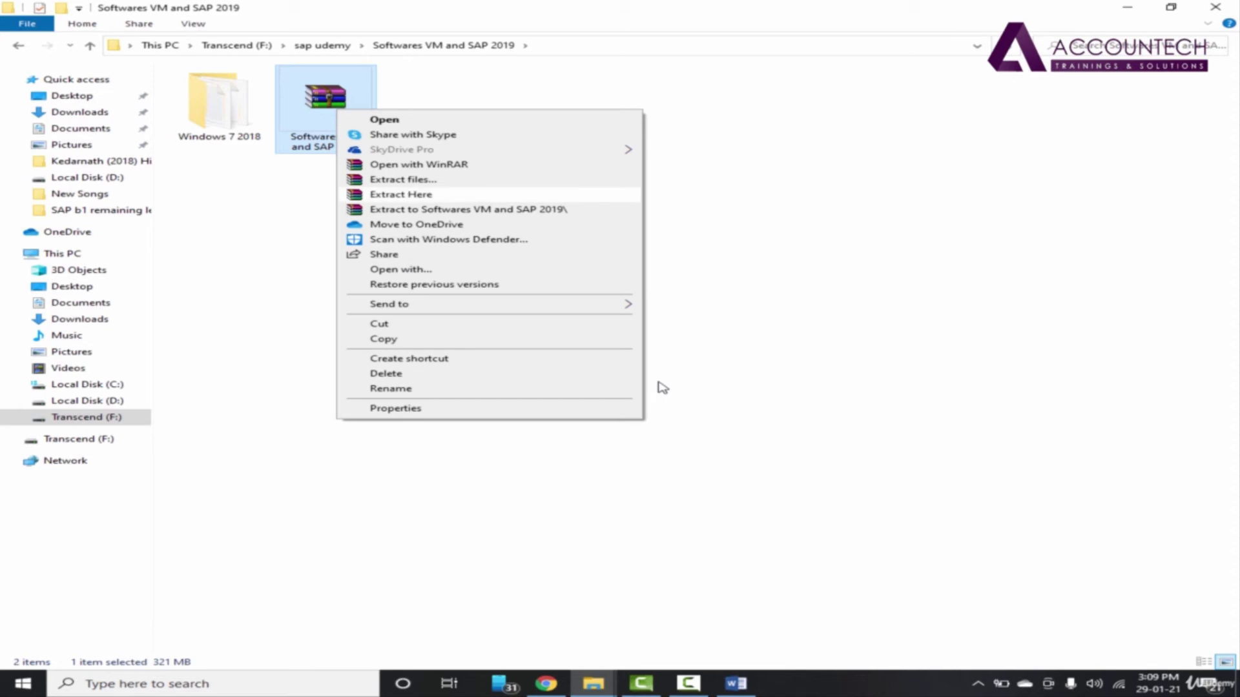
{"action": "key", "text": "Down"}
{"action": "key", "text": "Return"}
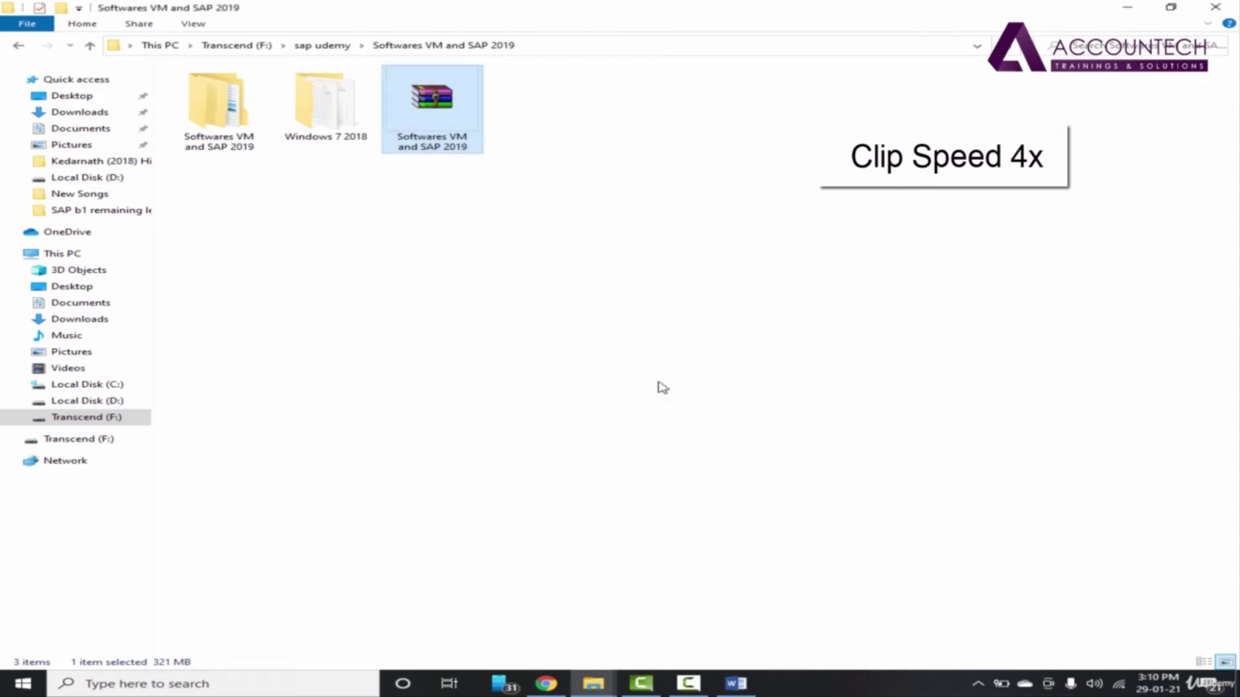
Delete the extracted Softwares VM and SAP 2019 archive and go up one folder.
{"action": "key", "text": "Delete"}
{"action": "key", "text": "alt+Up"}
{"action": "key", "text": "alt+Up"}
{"action": "key", "text": "alt+Up"}
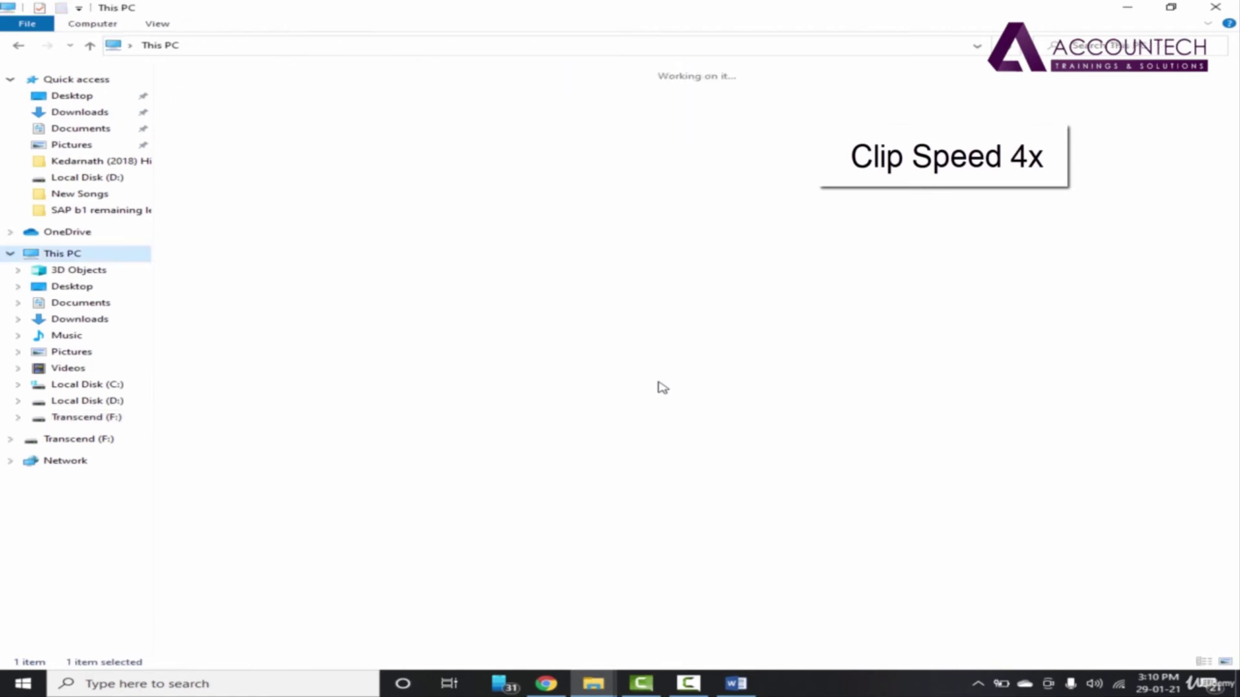
{"action": "key", "text": "p"}
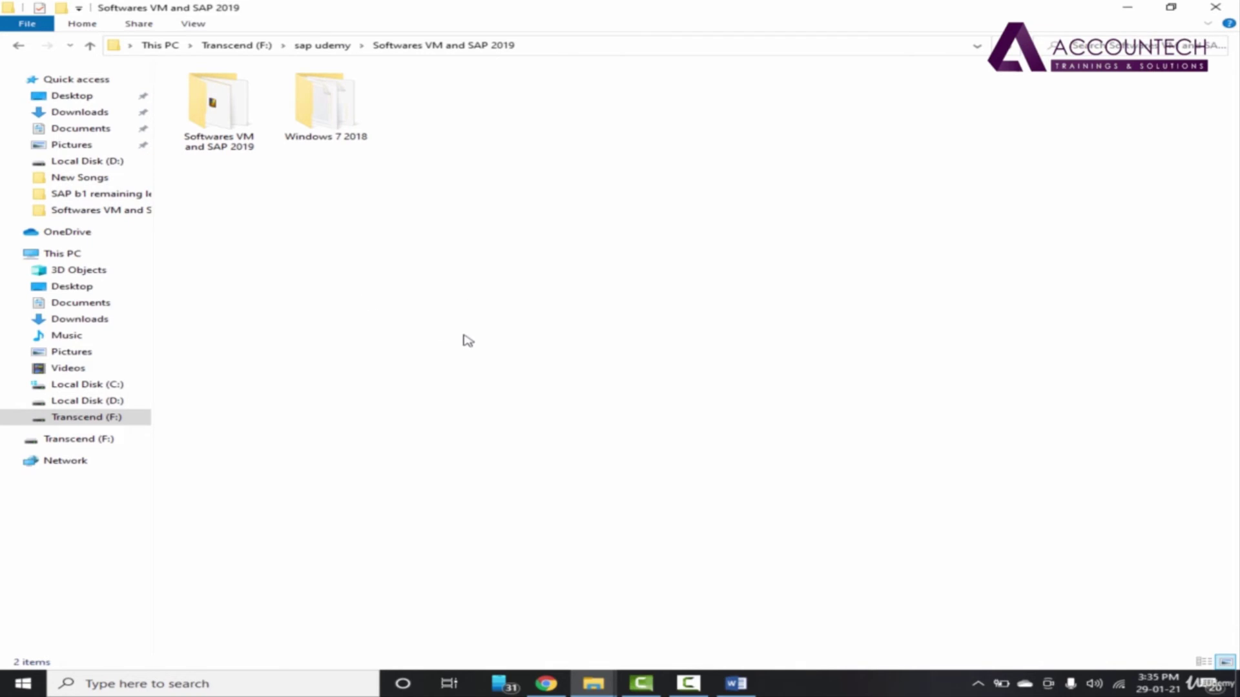
Open Softwares VM and SAP 2019, then VMware-workstation-full-12.0.0-2985596, and run the installer.
{"action": "left_click", "coordinate": [223, 134]}
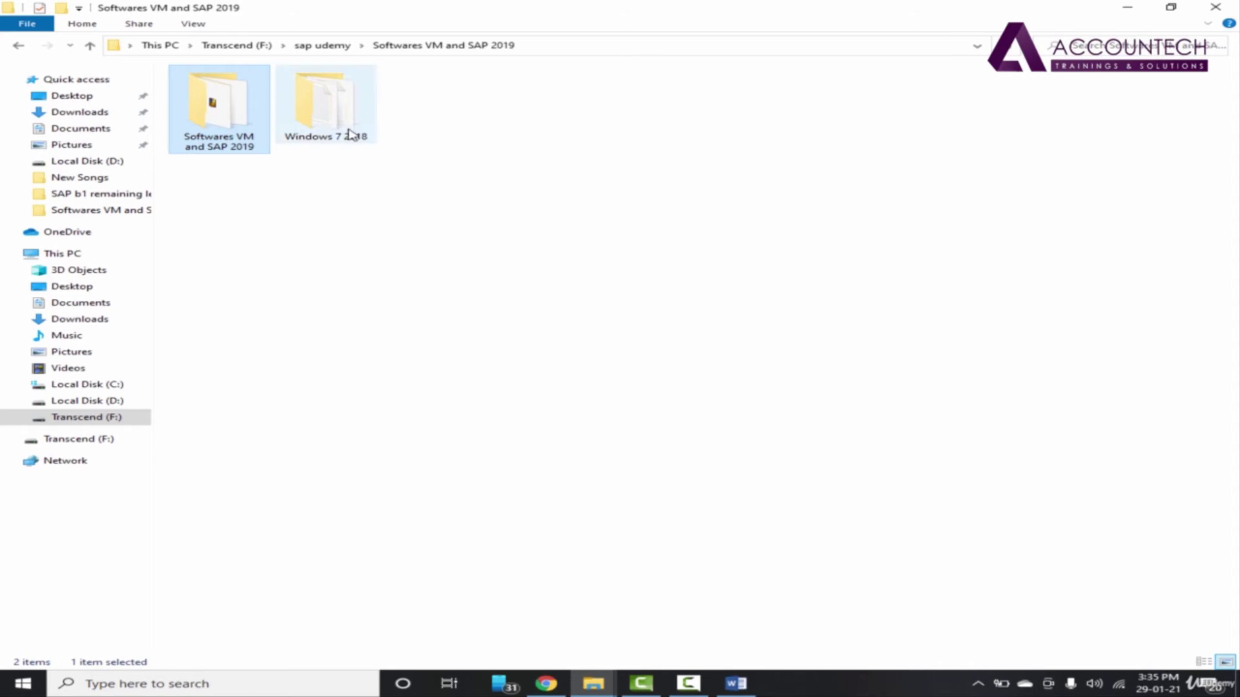
{"action": "left_click", "coordinate": [352, 205]}
{"action": "left_click", "coordinate": [340, 123]}
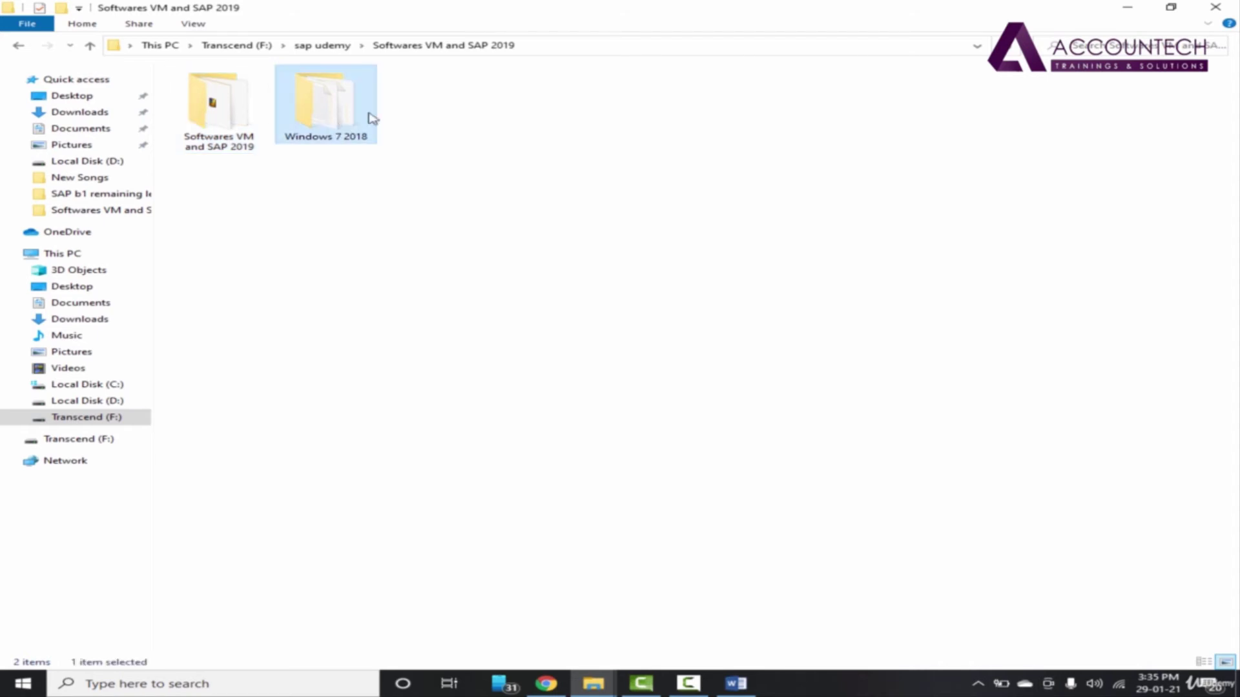
{"action": "left_click", "coordinate": [236, 139]}
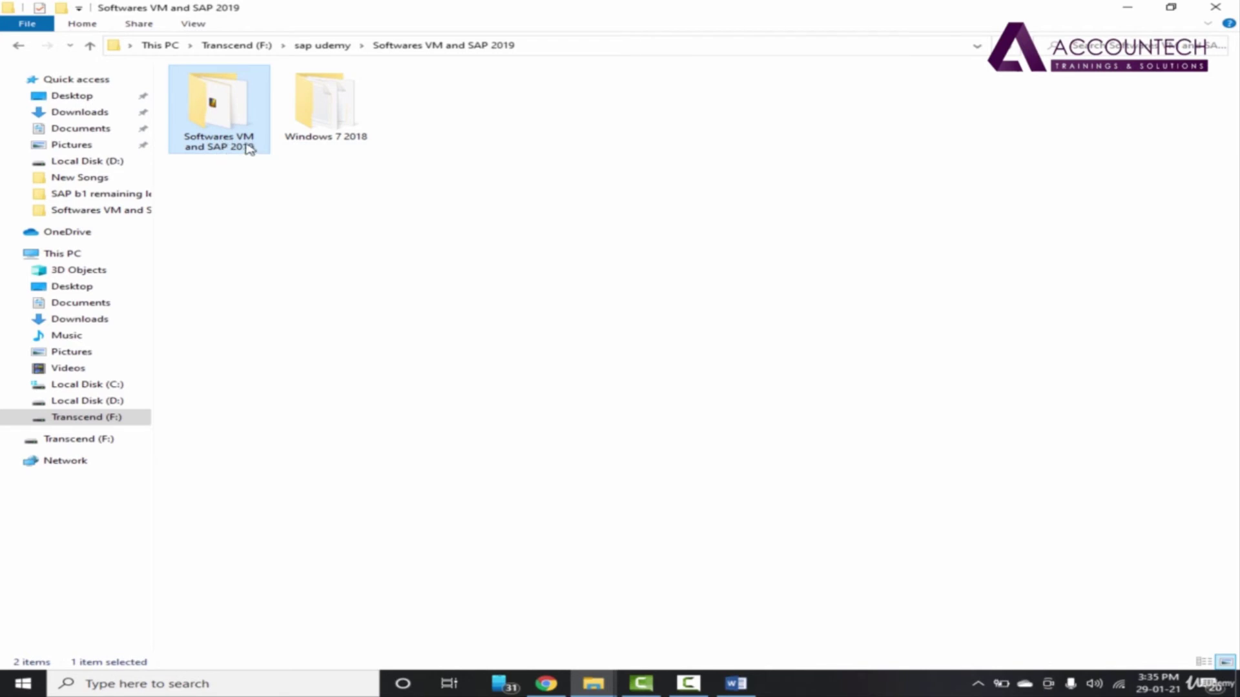
{"action": "mouse_move", "coordinate": [250, 149]}
{"action": "double_click", "coordinate": [225, 133]}
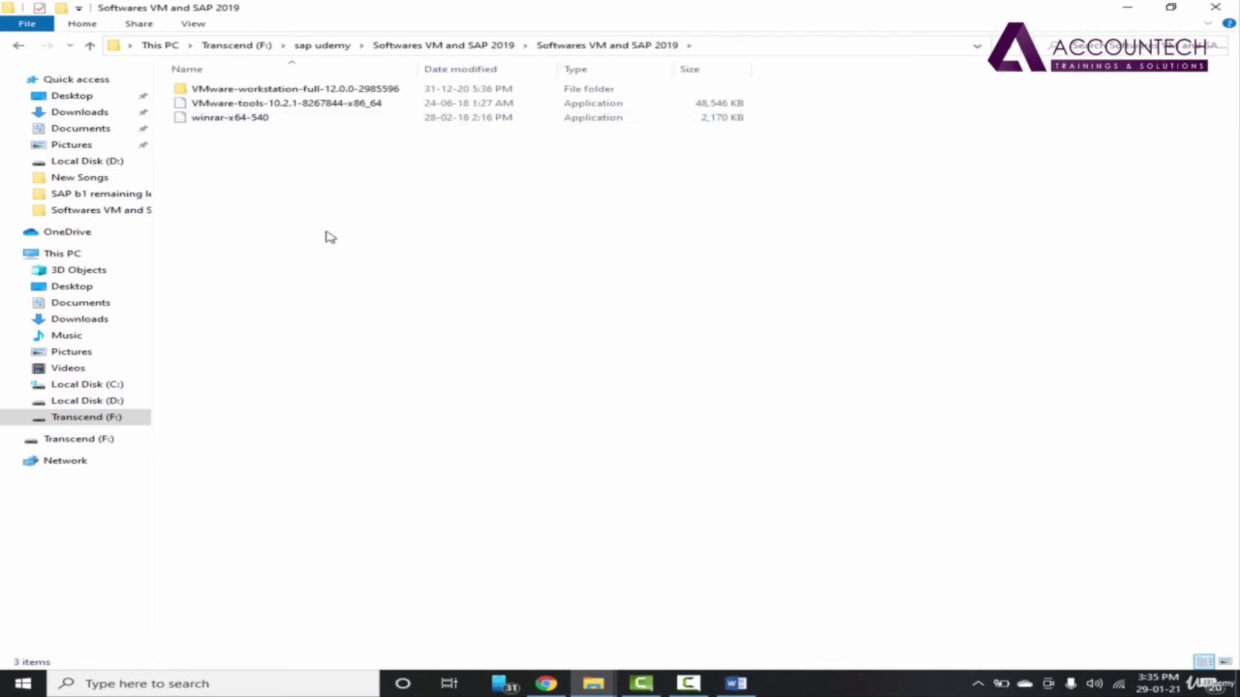
{"action": "left_click", "coordinate": [207, 93]}
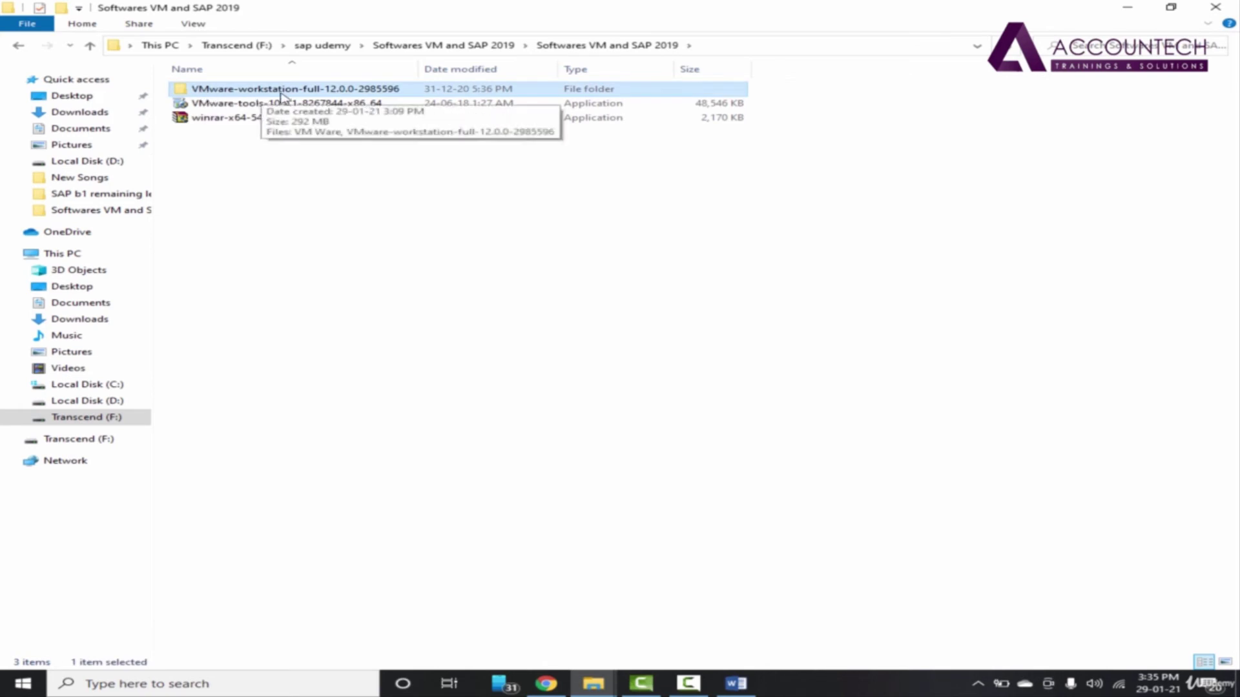
{"action": "double_click", "coordinate": [307, 92]}
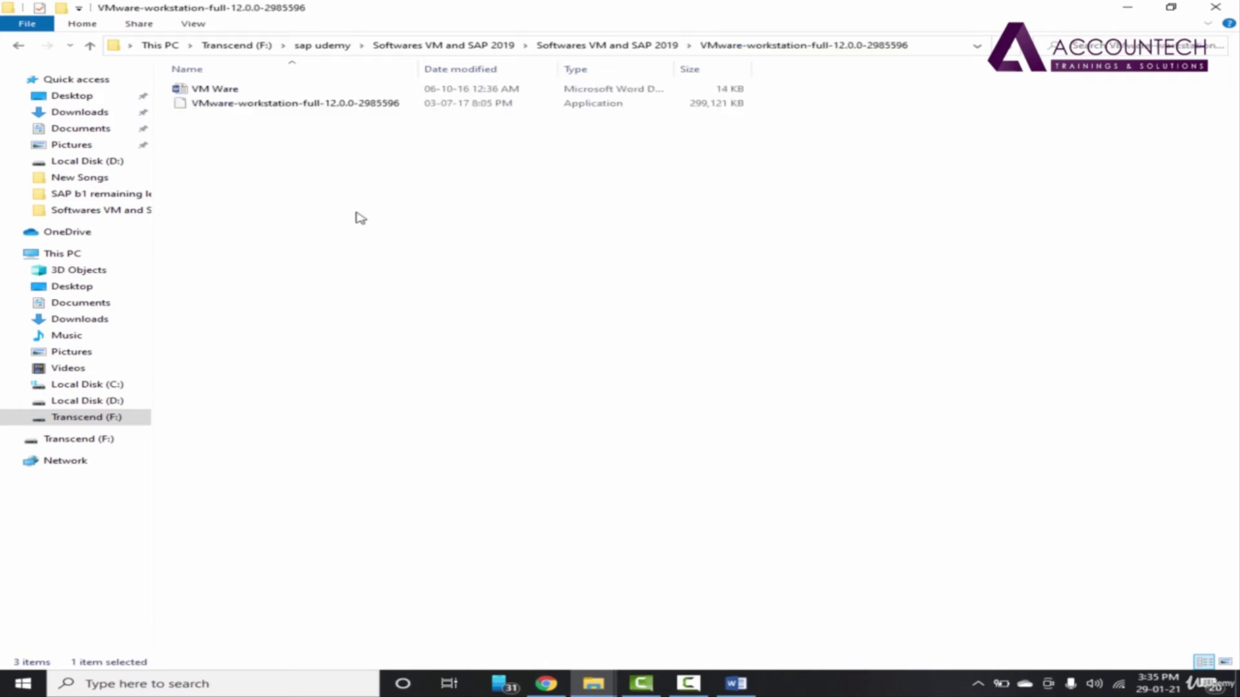
{"action": "double_click", "coordinate": [252, 107]}
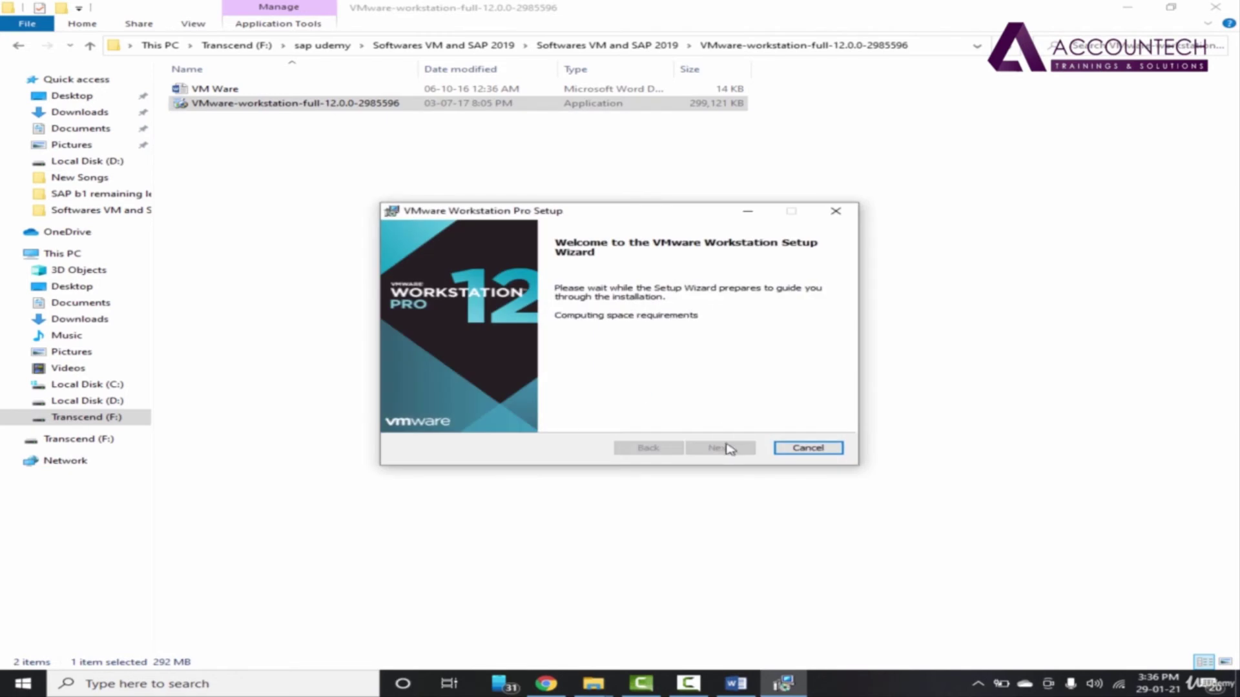
Install Workstation 12 Pro with Enhanced Keyboard Driver and both shortcuts, then open the VM Ware notes.
{"action": "left_click", "coordinate": [721, 448]}
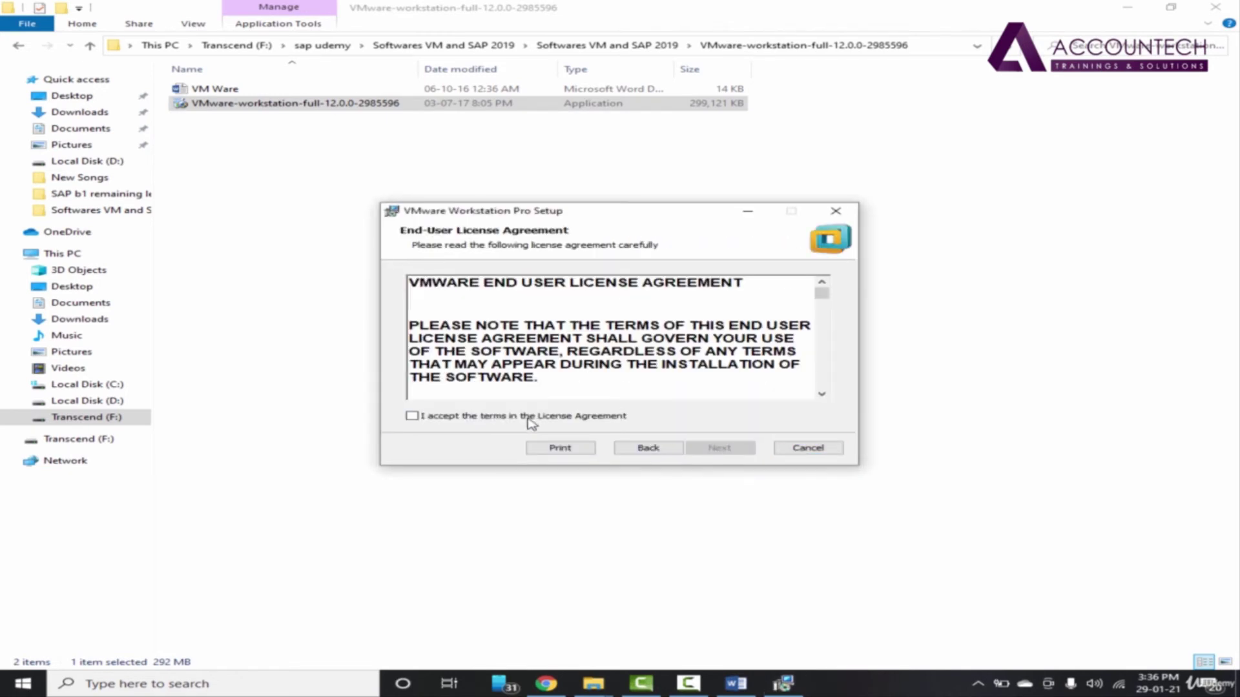
{"action": "left_click", "coordinate": [528, 417]}
{"action": "left_click", "coordinate": [717, 447]}
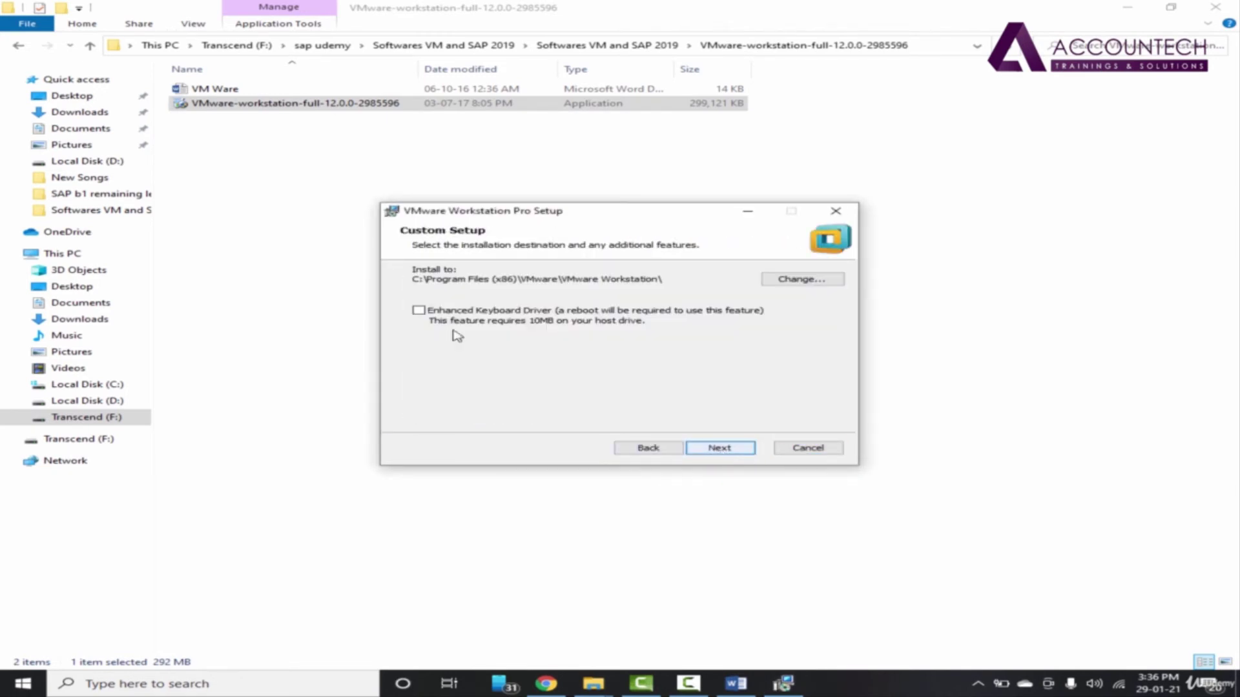
{"action": "left_click", "coordinate": [437, 315]}
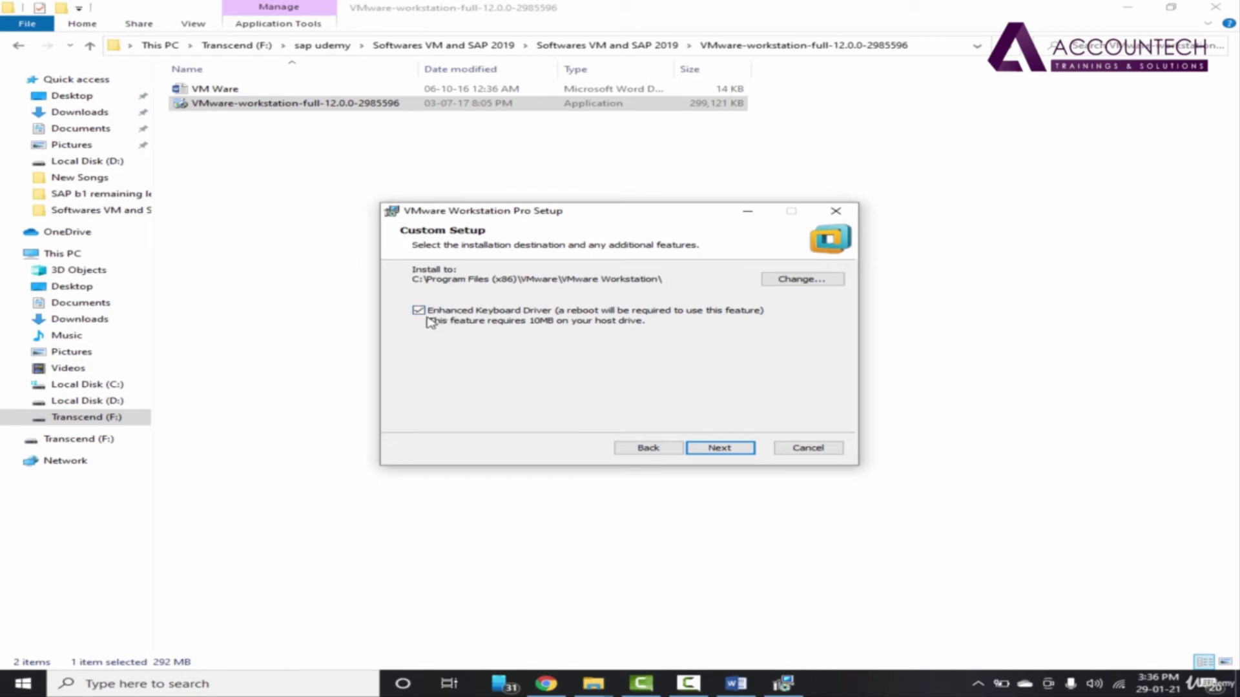
{"action": "left_click", "coordinate": [719, 448]}
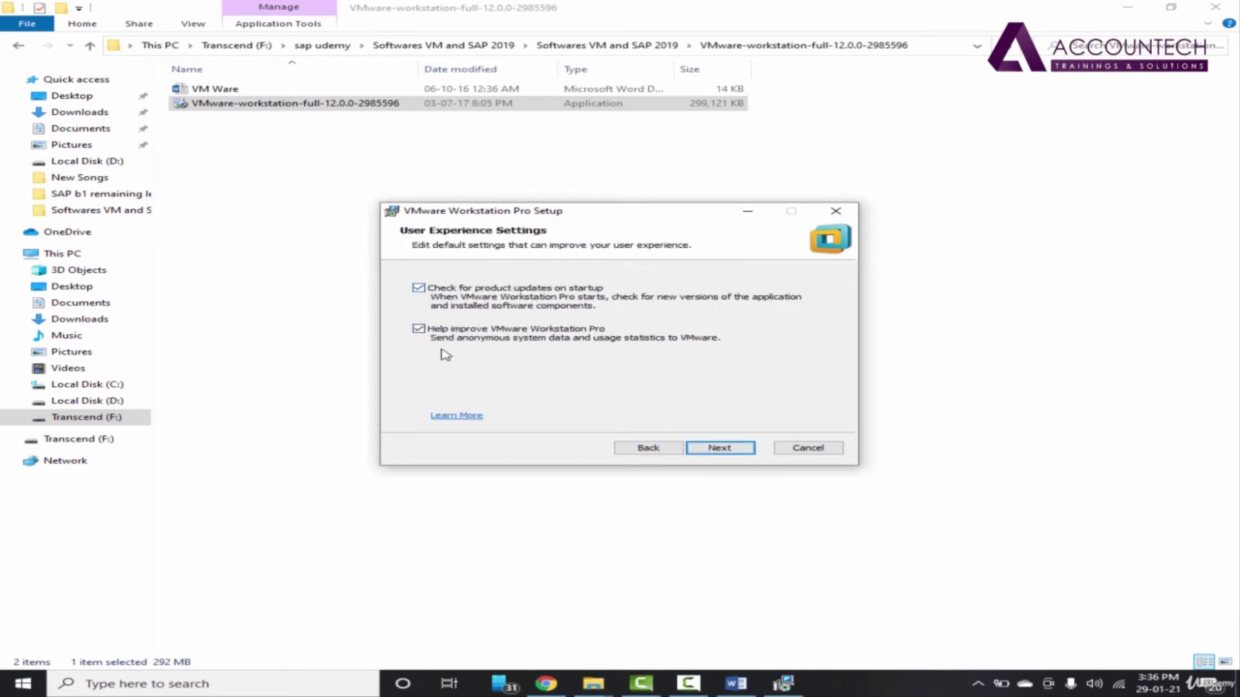
{"action": "left_click", "coordinate": [723, 447]}
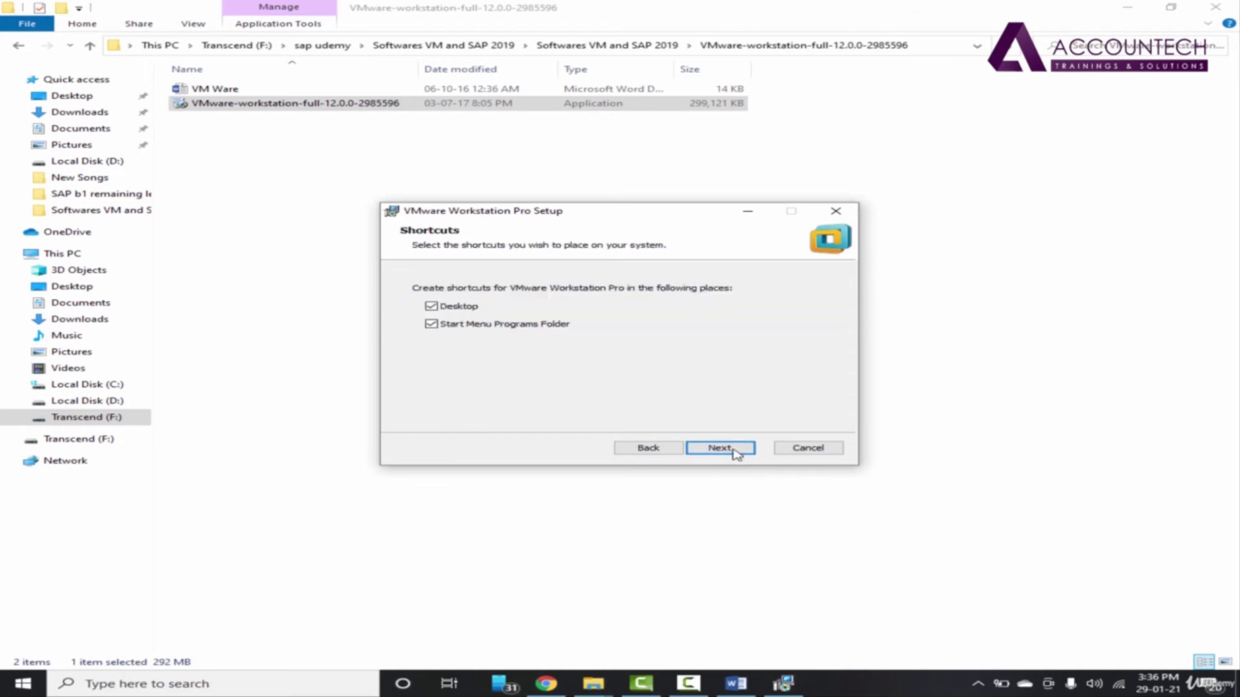
{"action": "left_click", "coordinate": [736, 455]}
{"action": "left_click", "coordinate": [726, 447]}
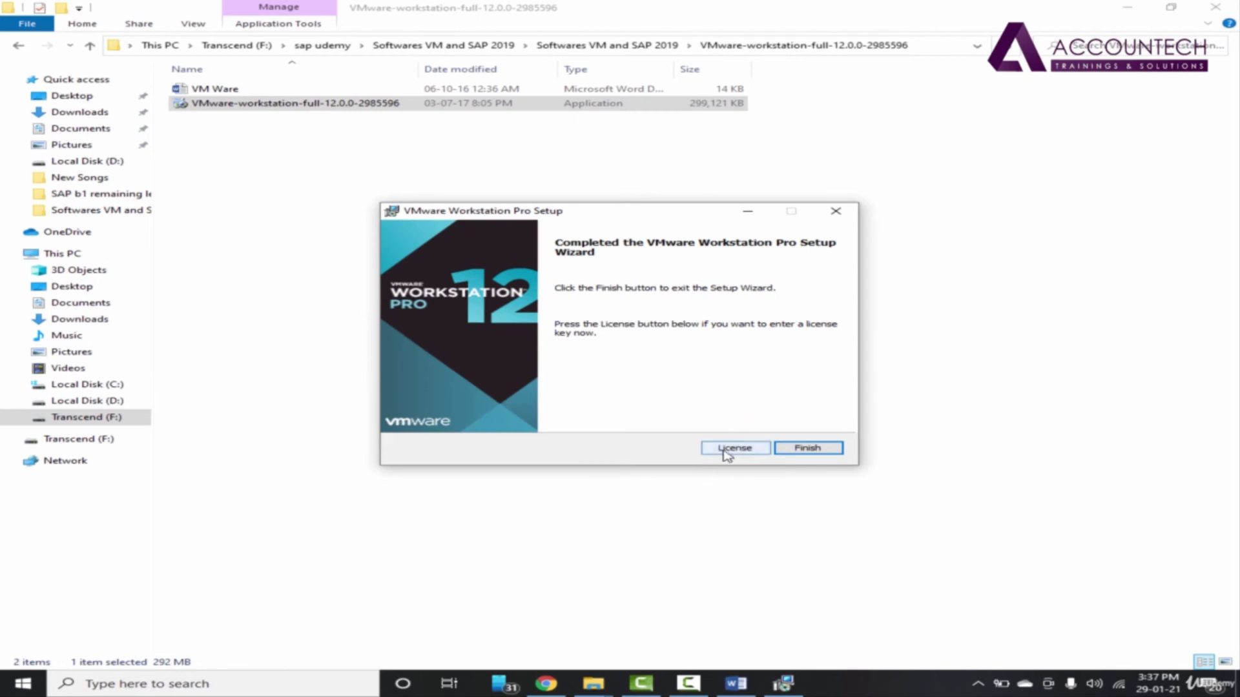
{"action": "double_click", "coordinate": [203, 91]}
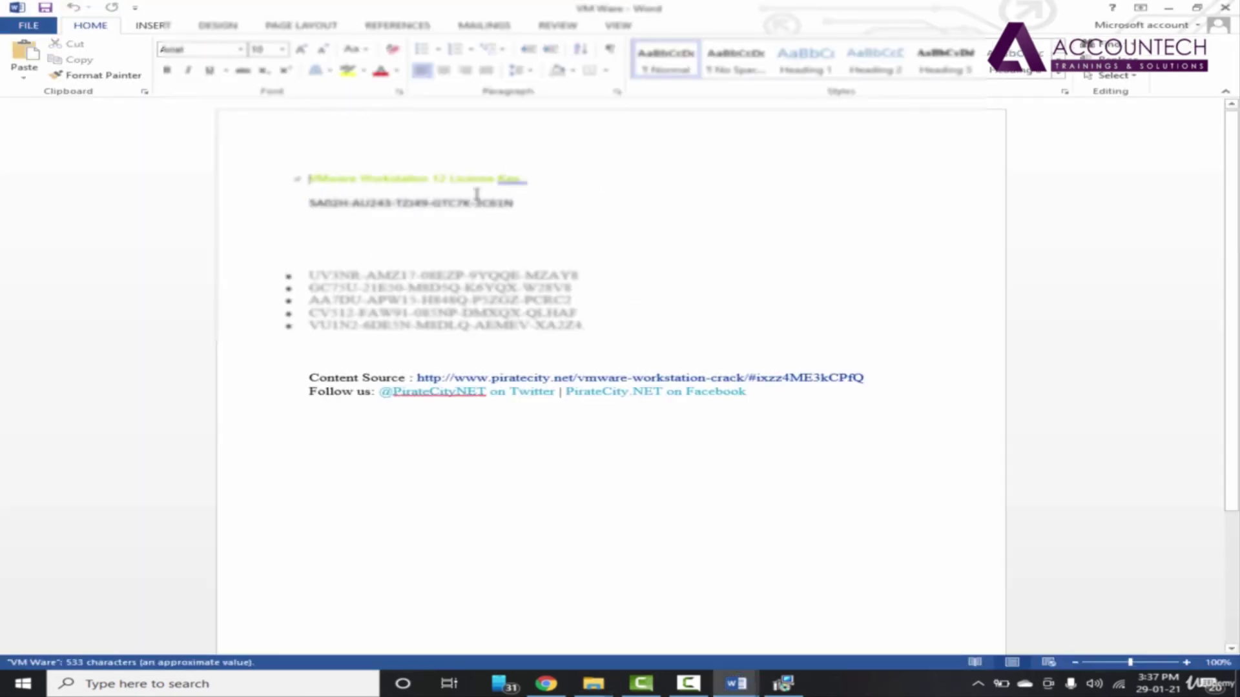
Paste the Workstation 12 licence key from Word into setup, finish, and return to Explorer.
{"action": "left_click_drag", "start_coordinate": [520, 204], "coordinate": [323, 207]}
{"action": "key", "text": "ctrl+c"}
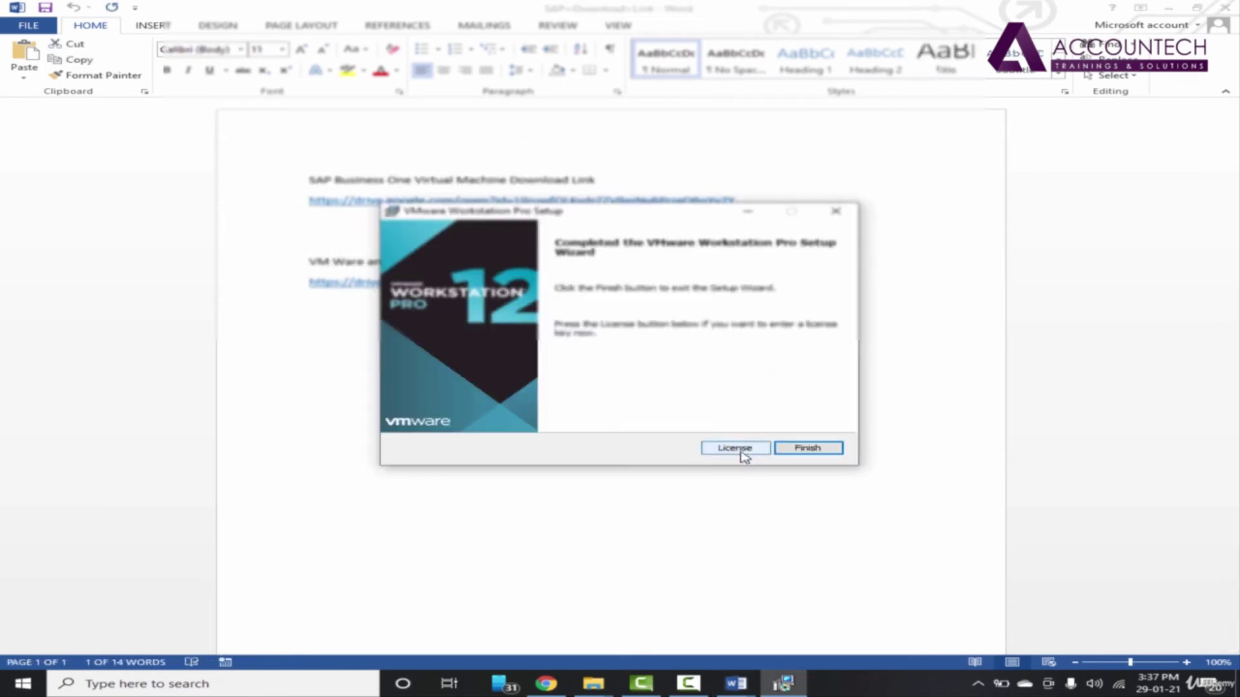
{"action": "left_click", "coordinate": [739, 449]}
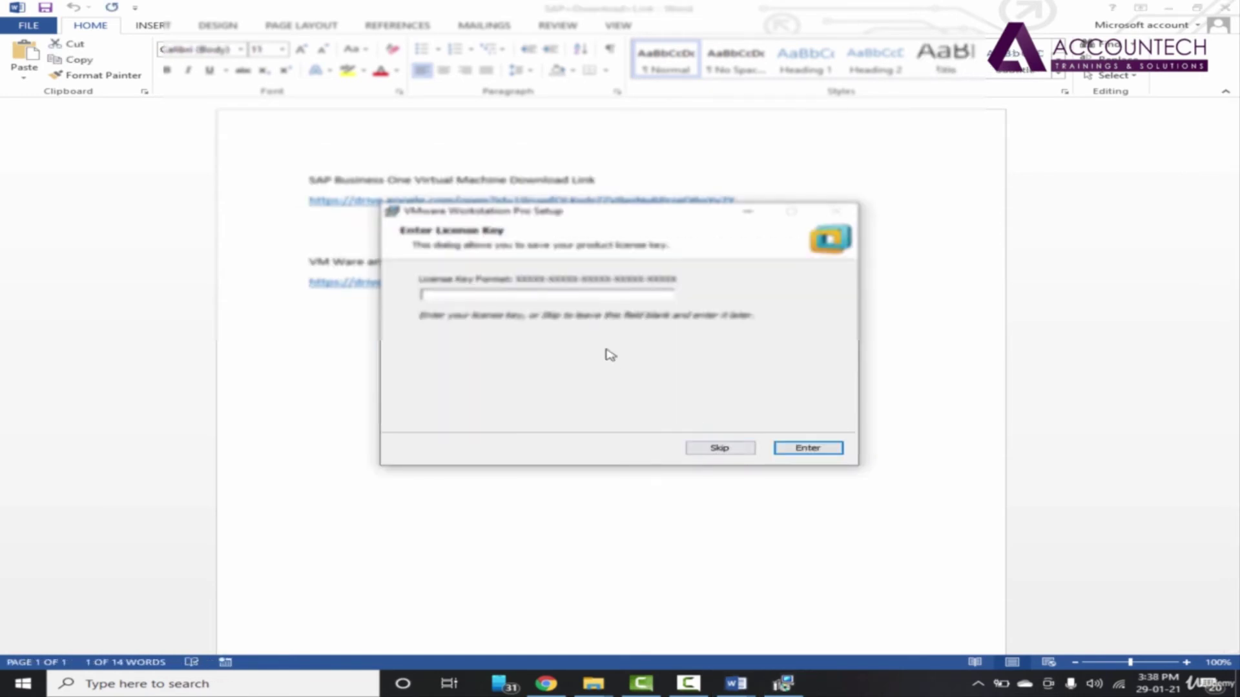
{"action": "left_click", "coordinate": [588, 296]}
{"action": "key", "text": "ctrl+v"}
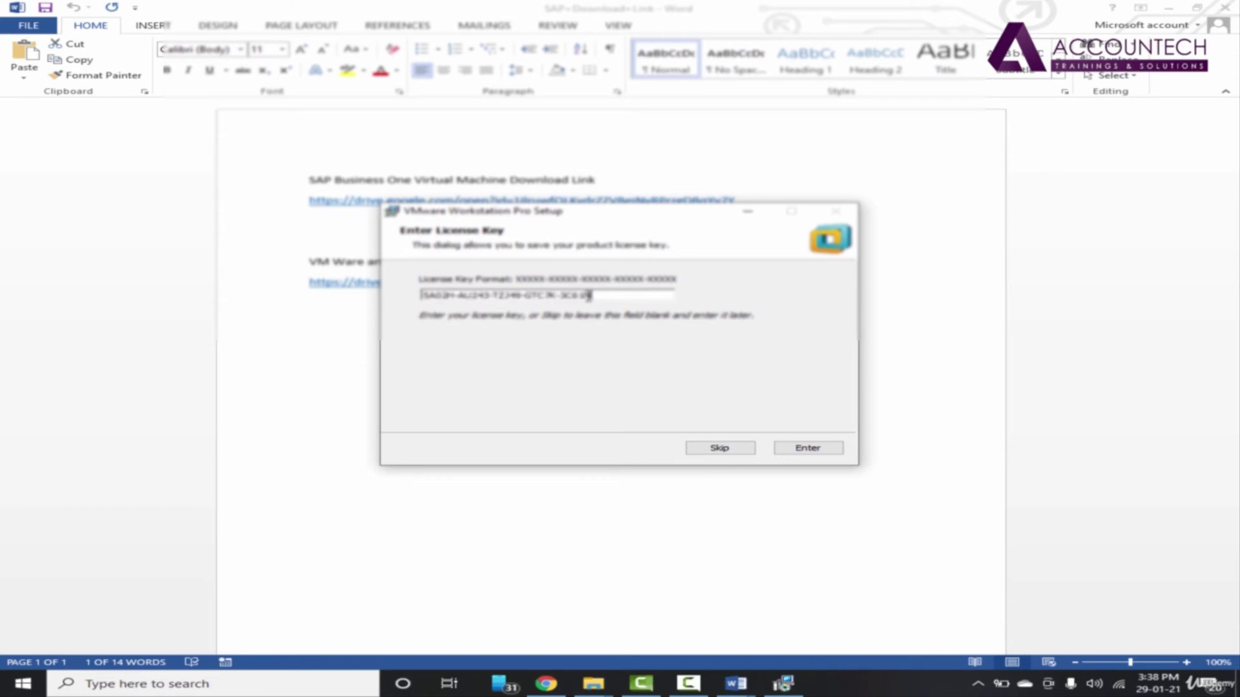
{"action": "left_click", "coordinate": [815, 447]}
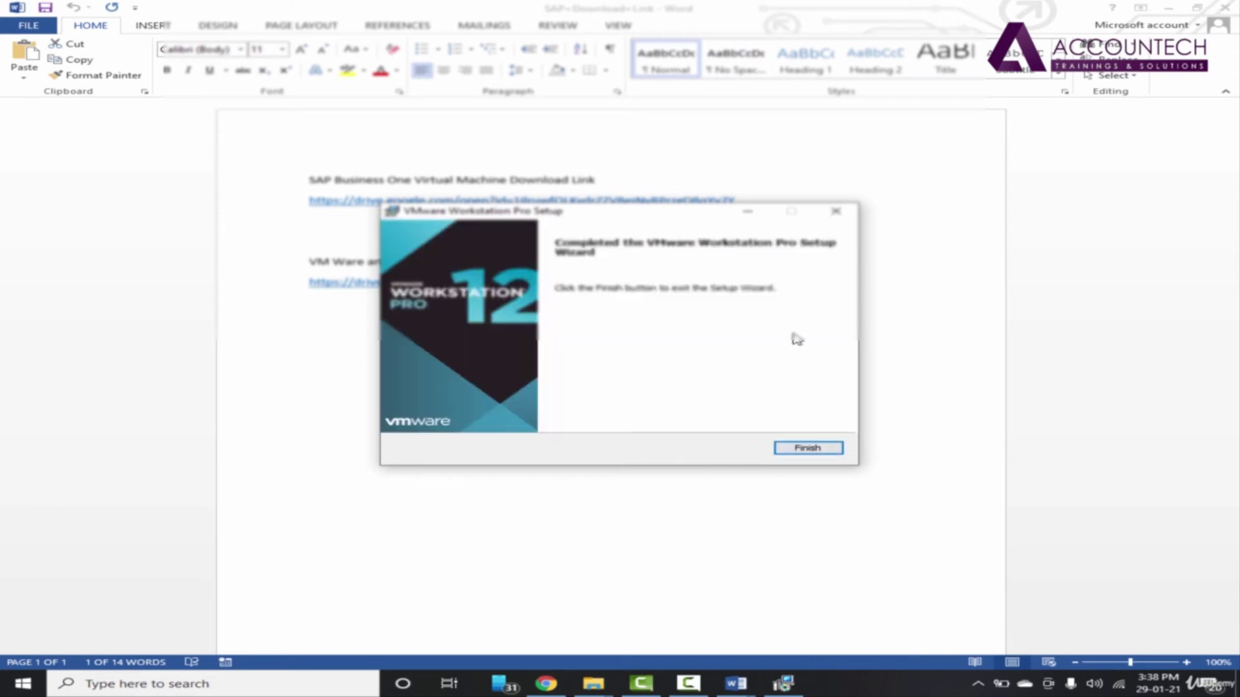
{"action": "left_click", "coordinate": [807, 447]}
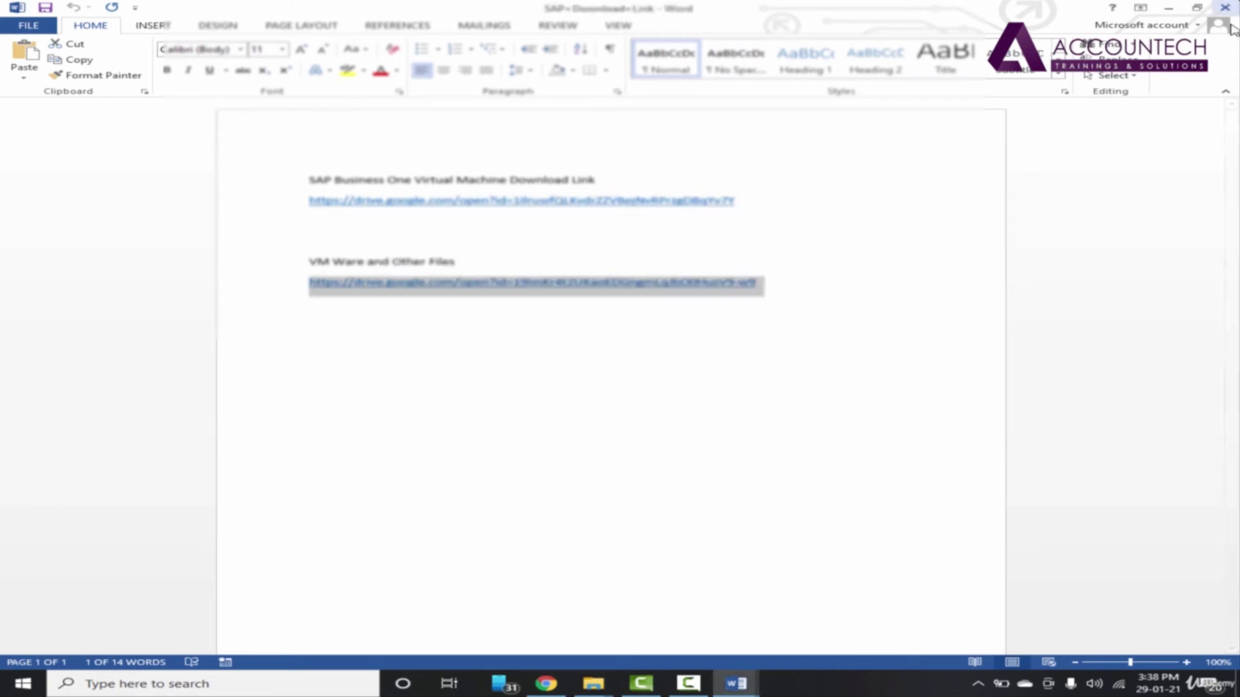
{"action": "key", "text": "alt+Tab"}
{"action": "left_click", "coordinate": [610, 45]}
Go up to sap udemy and open the Windows 7 2018 folder.
{"action": "key", "text": "alt+Up"}
{"action": "left_click", "coordinate": [326, 145]}
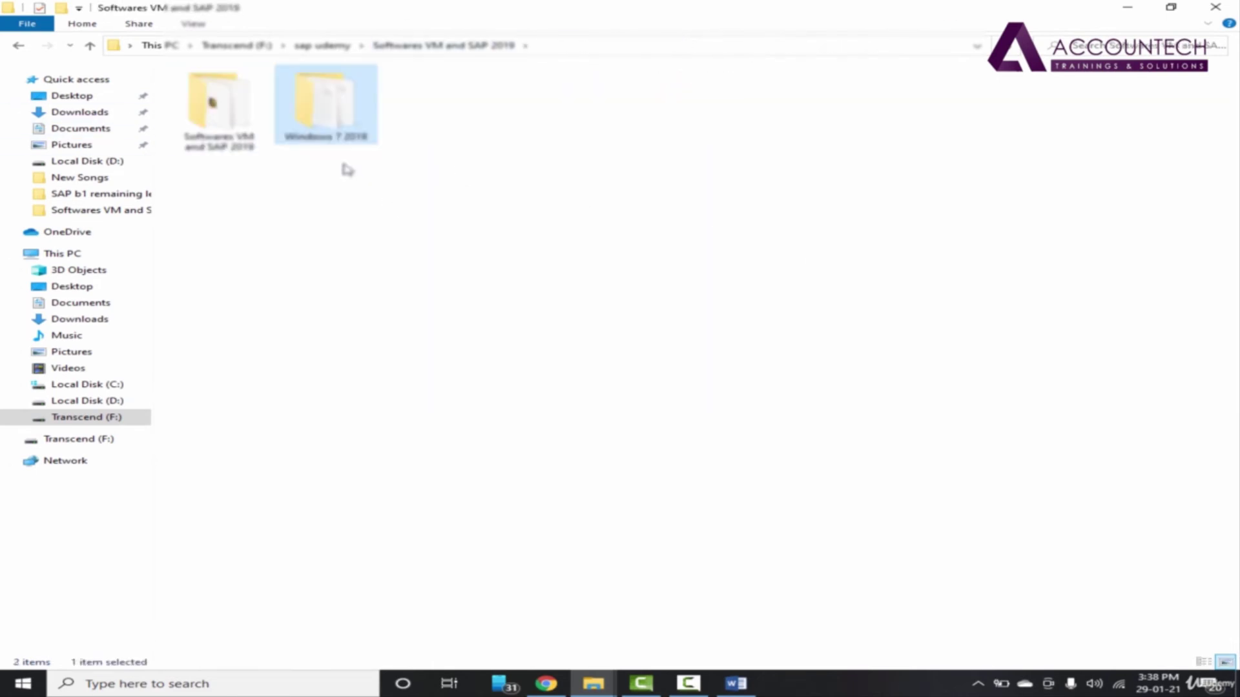
{"action": "double_click", "coordinate": [349, 126]}
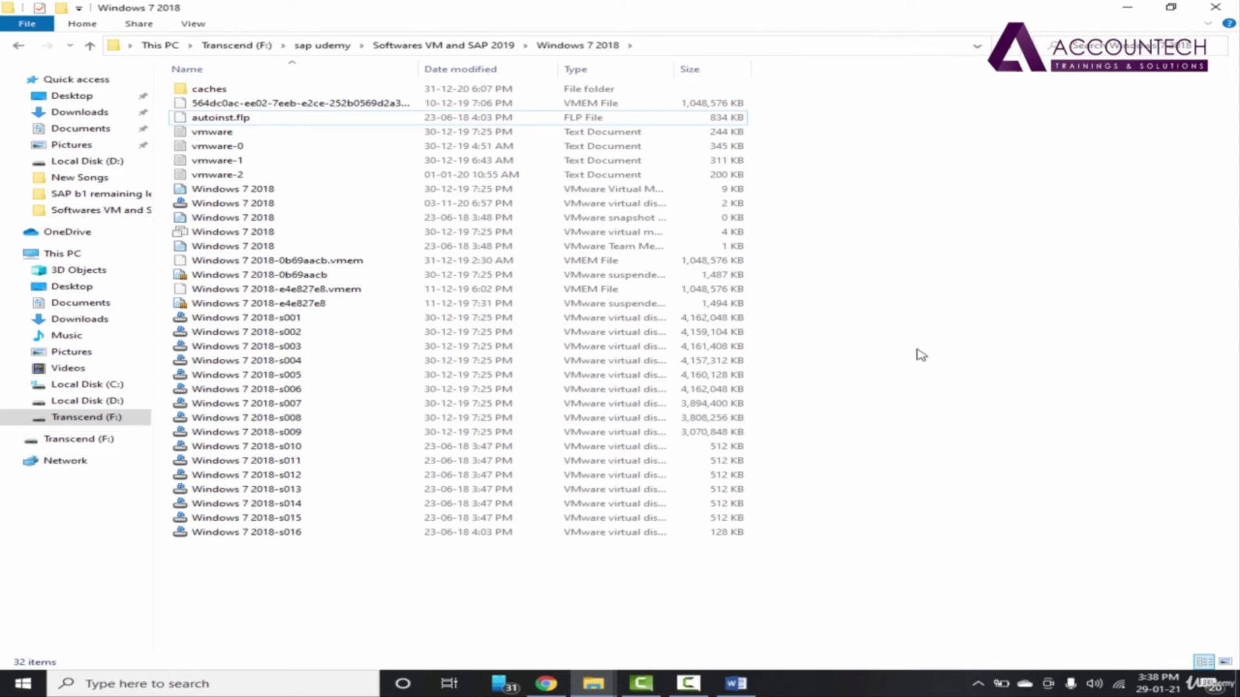
Show the files as Large icons and open the Windows 7 2018 .vmx in VMware.
{"action": "left_click", "coordinate": [282, 234]}
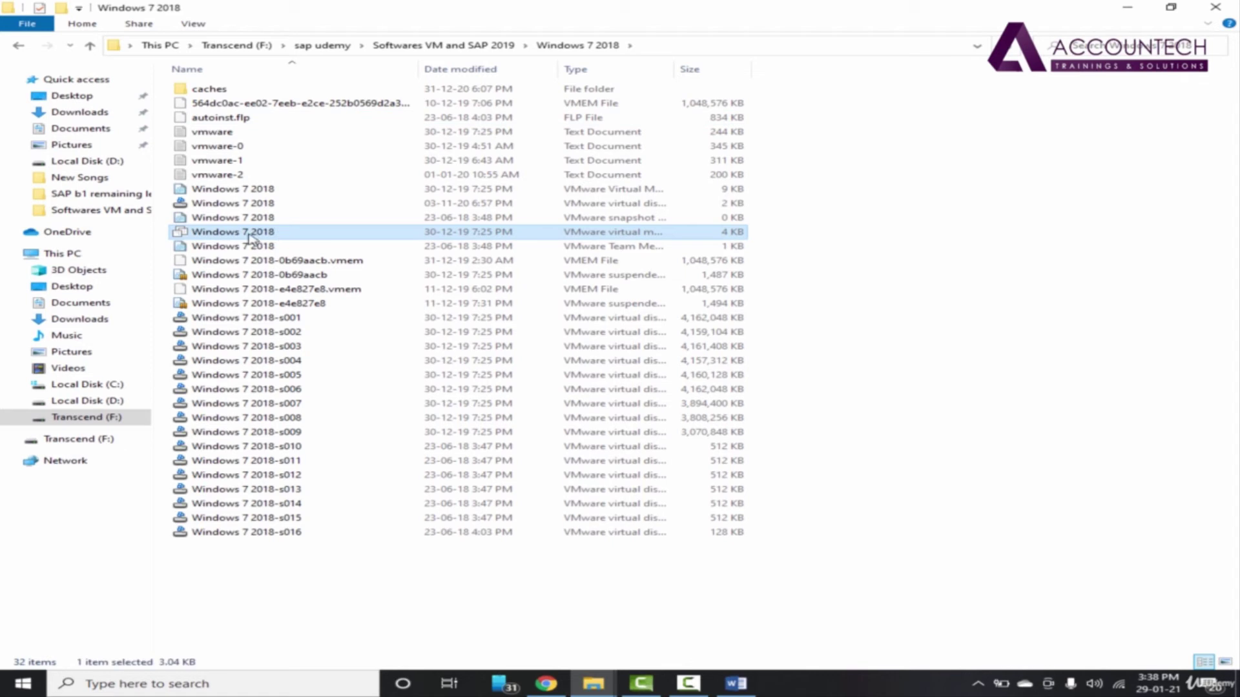
{"action": "right_click", "coordinate": [1002, 235]}
{"action": "mouse_move", "coordinate": [1039, 266]}
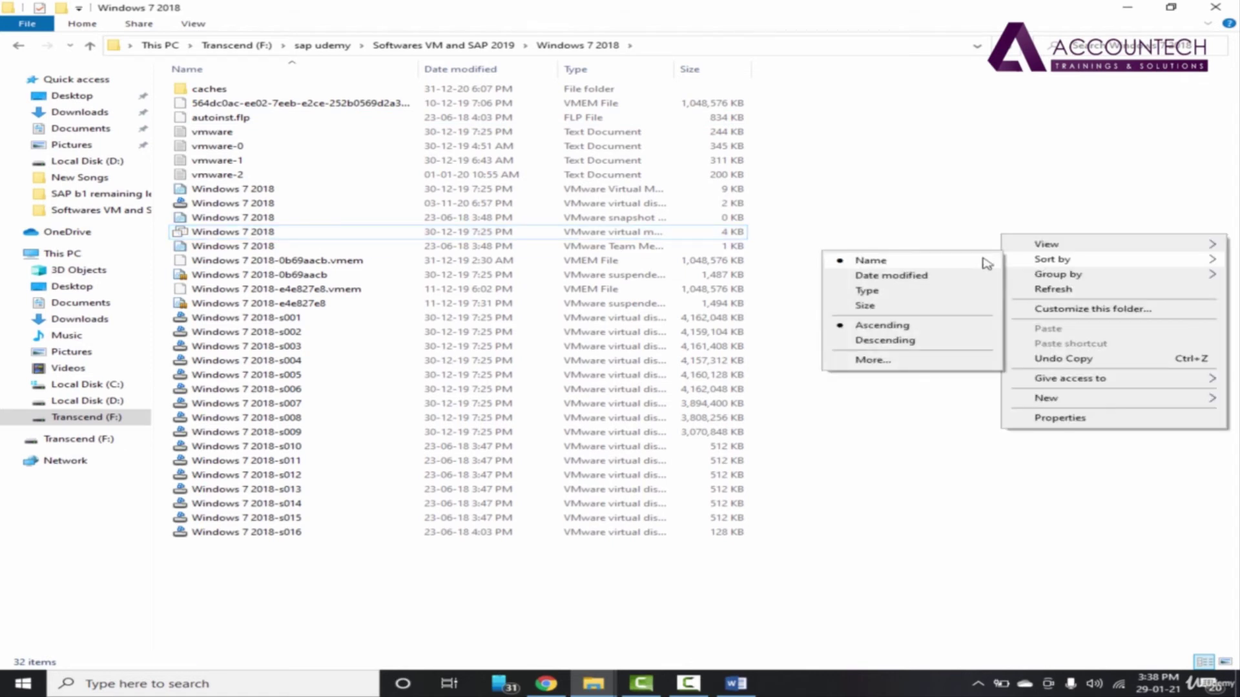
{"action": "mouse_move", "coordinate": [1062, 244]}
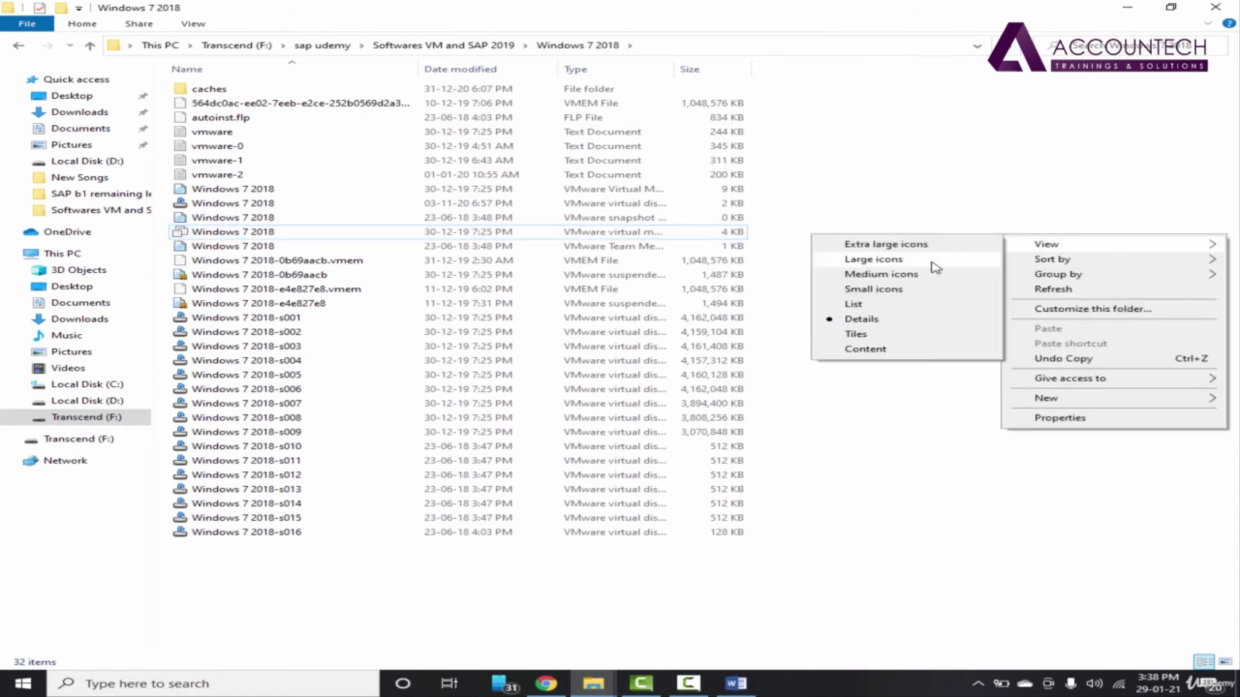
{"action": "left_click", "coordinate": [933, 261]}
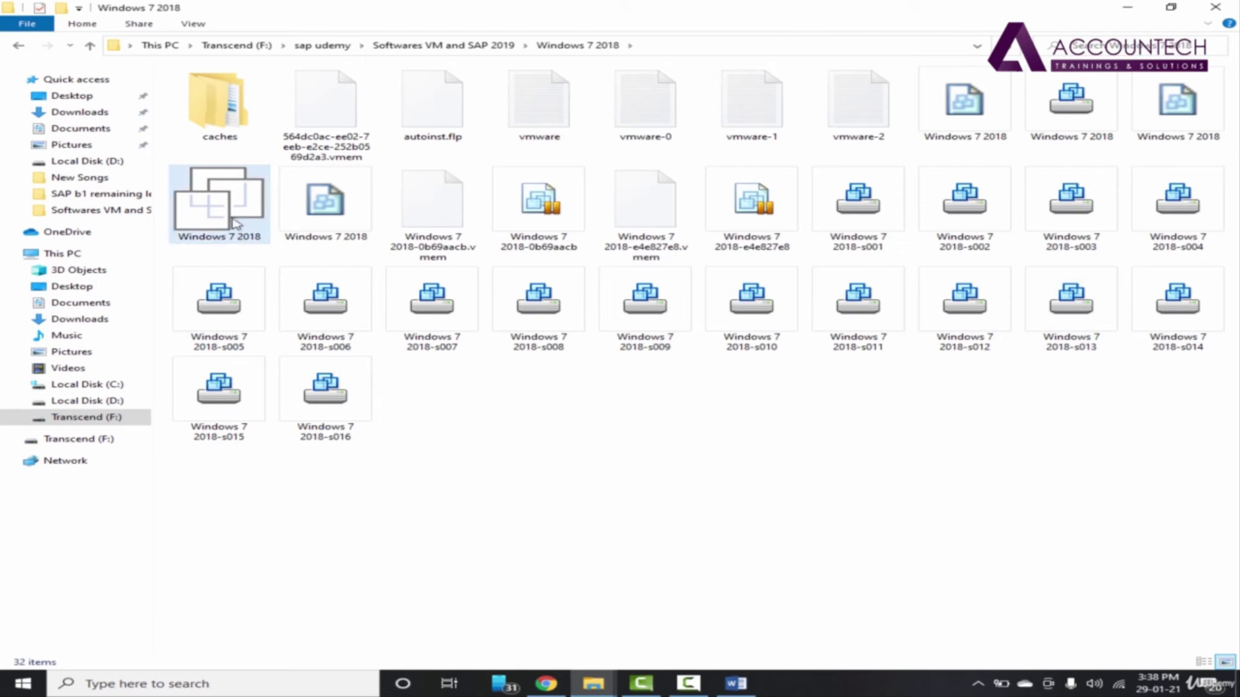
{"action": "left_click", "coordinate": [234, 215]}
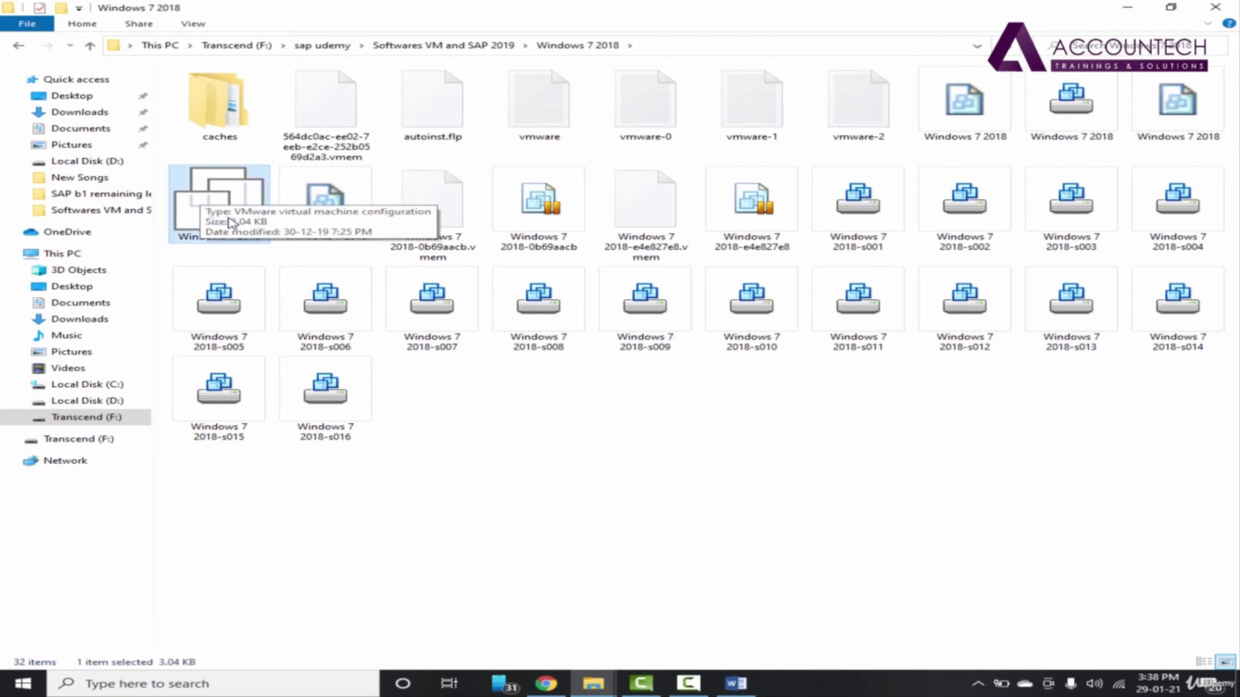
{"action": "double_click", "coordinate": [229, 202]}
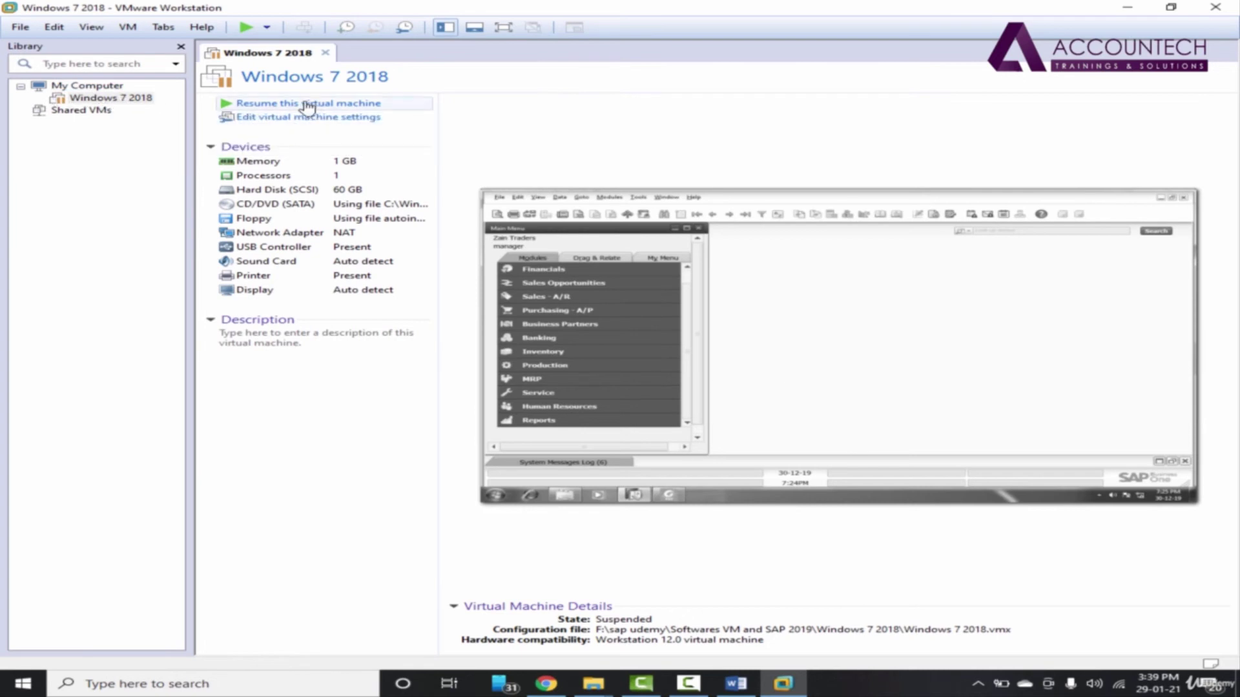
Open the power options dropdown beside Play for the suspended Windows 7 2018 VM.
{"action": "left_click", "coordinate": [265, 27]}
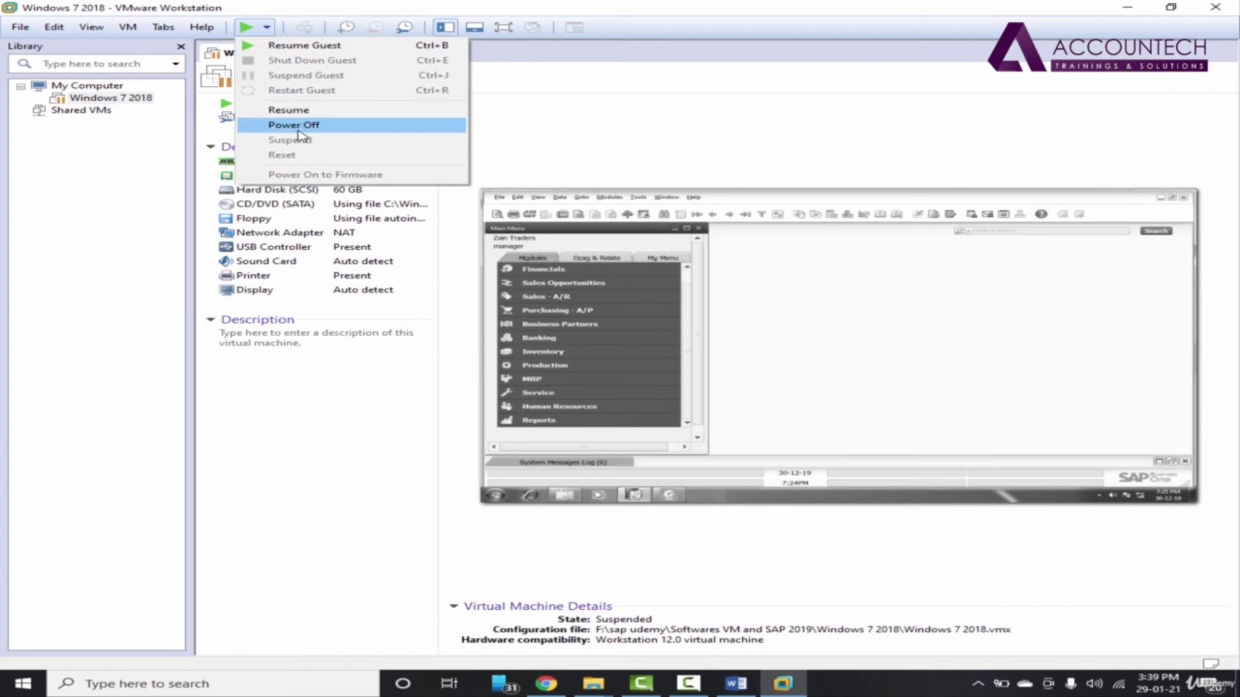
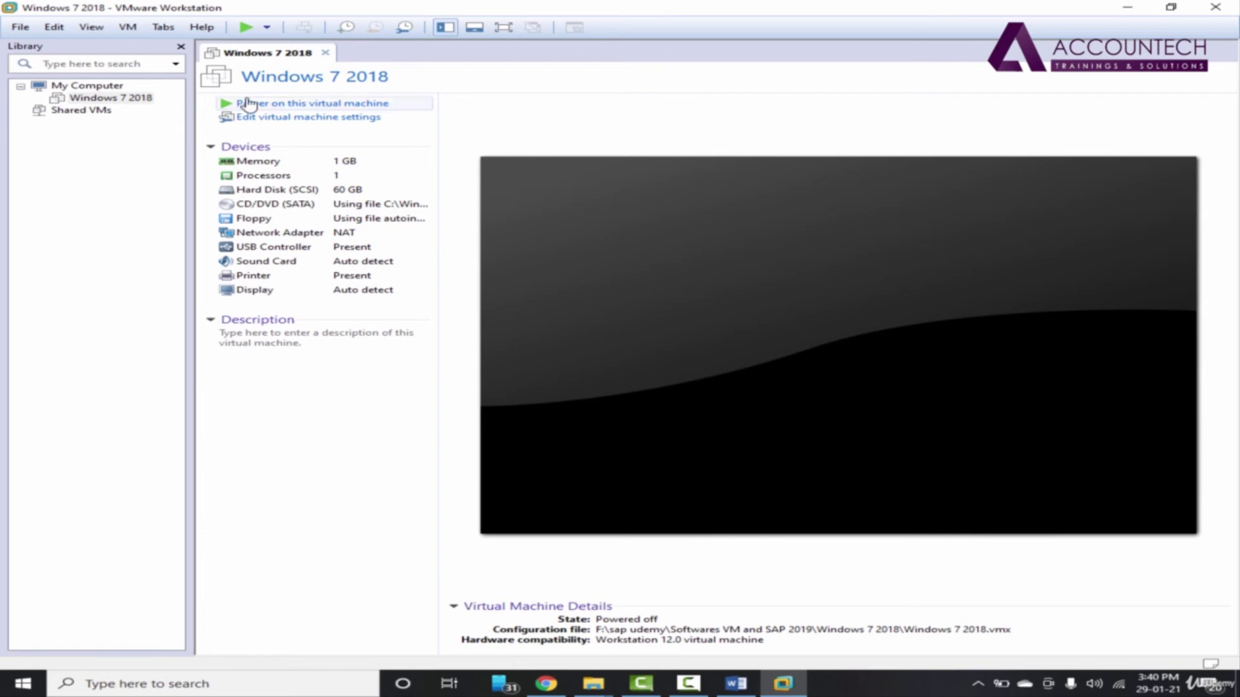
Close VMware Workstation and the folder window, then bring up the taskbar clock's menu.
{"action": "left_click", "coordinate": [1215, 7]}
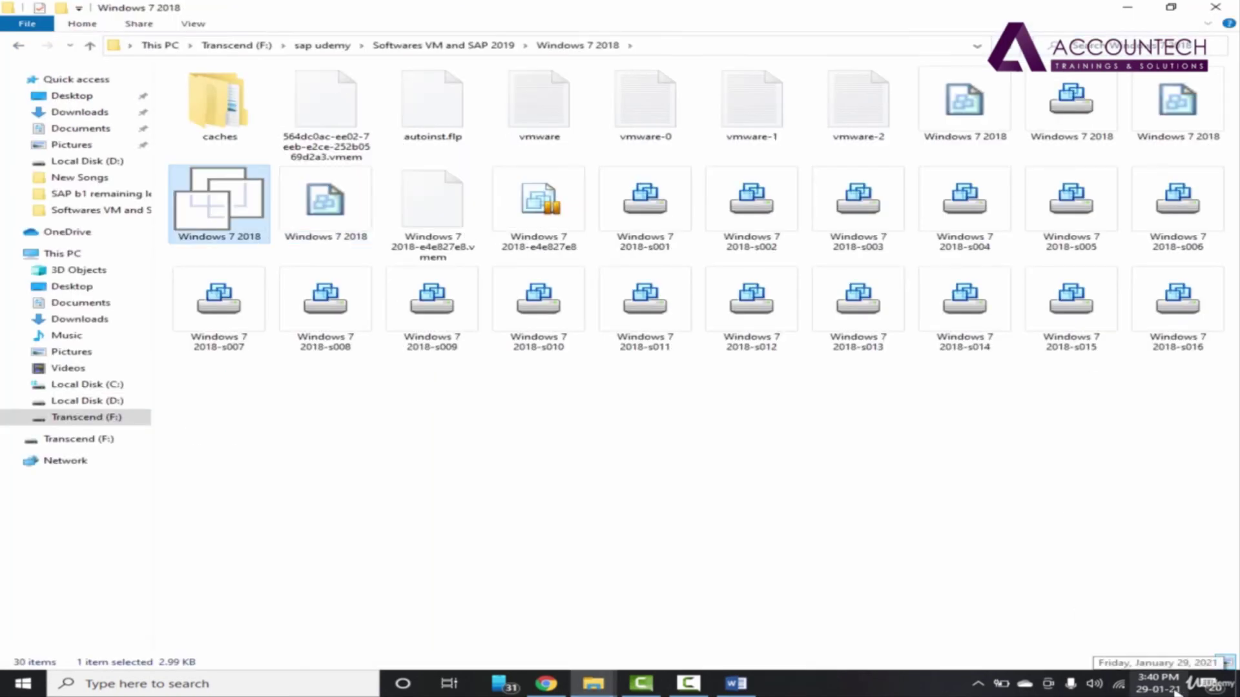
{"action": "left_click", "coordinate": [1236, 684]}
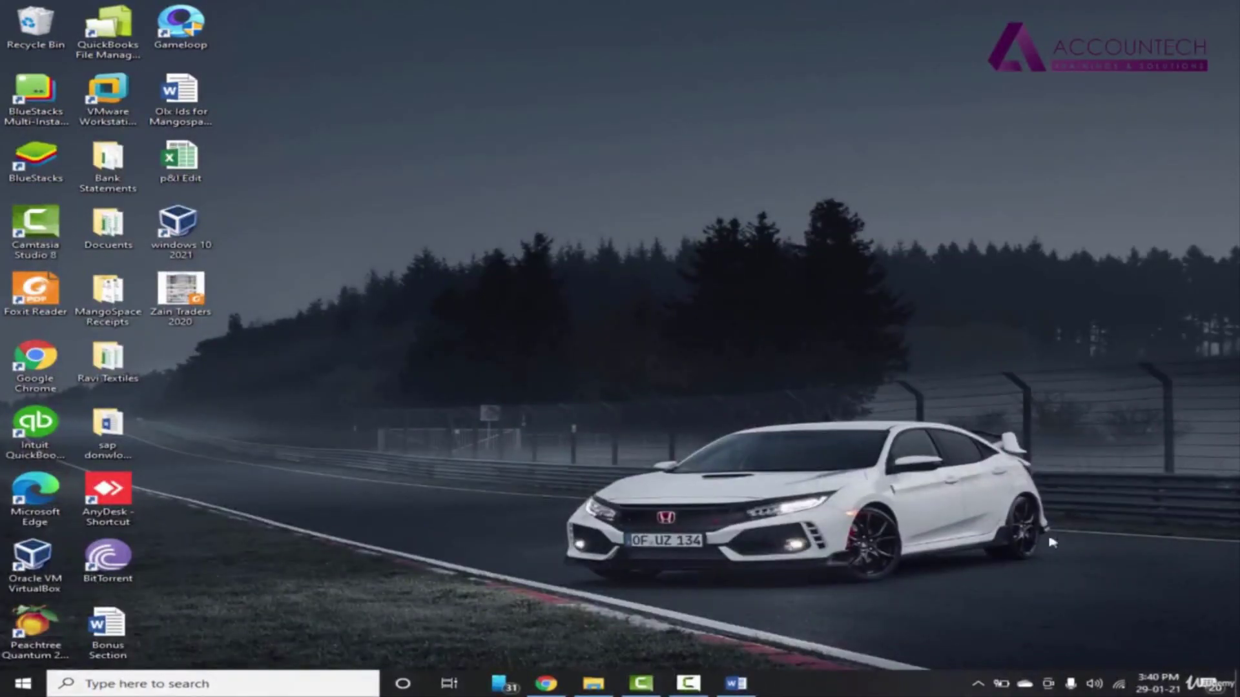
{"action": "right_click", "coordinate": [1148, 691]}
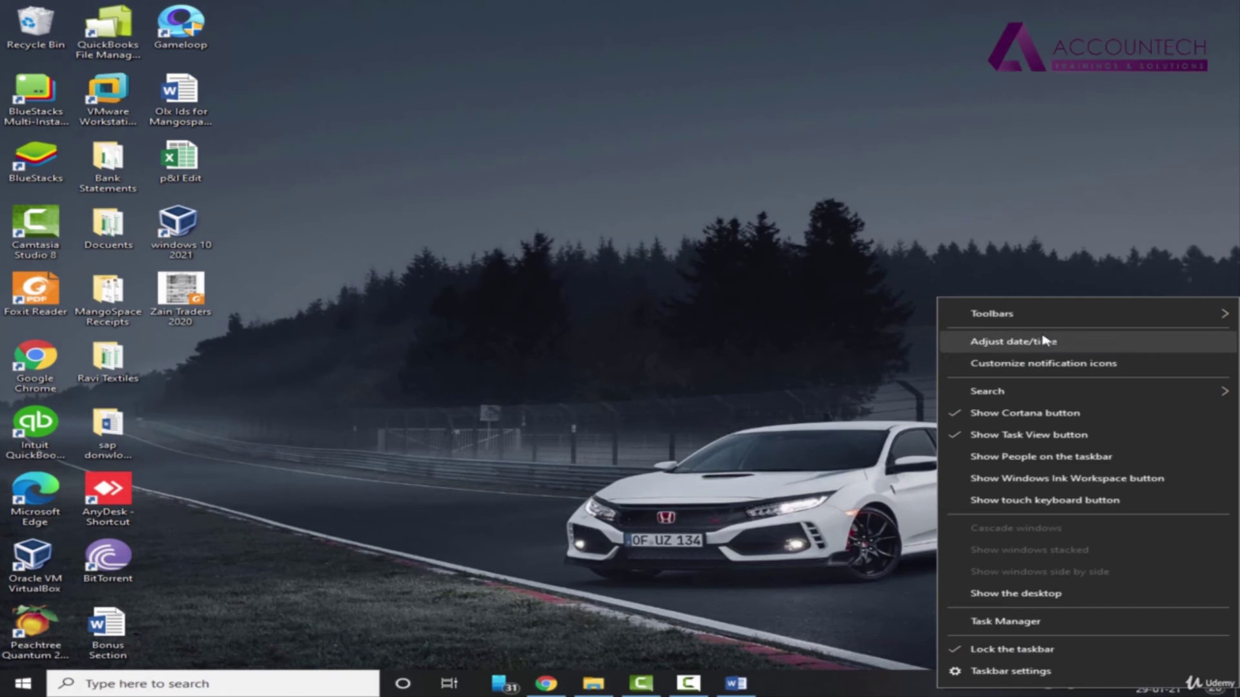
{"action": "key", "text": "Escape"}
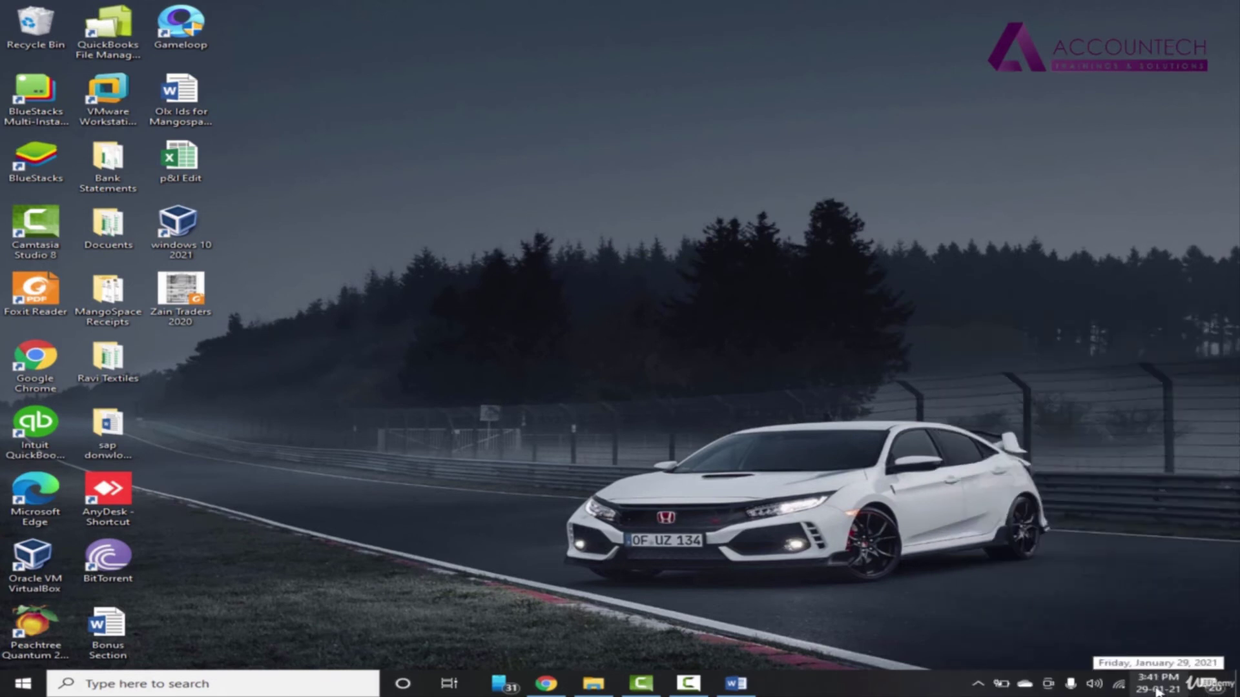
{"action": "right_click", "coordinate": [1156, 691]}
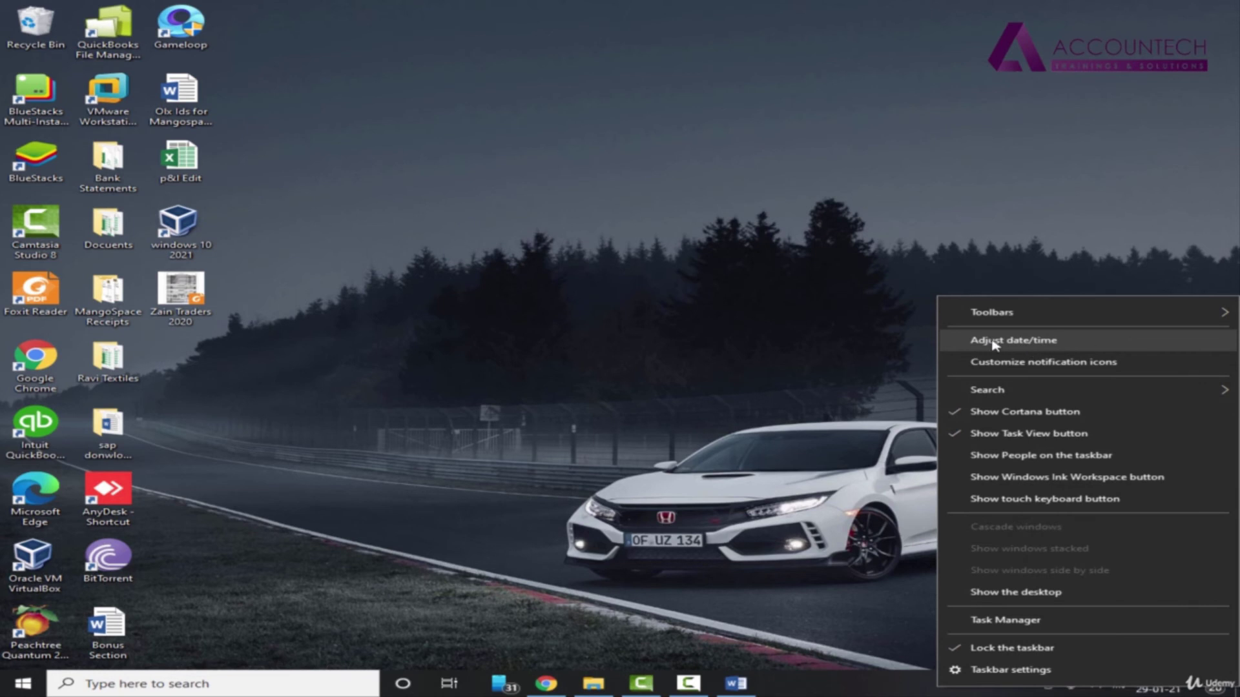
{"action": "key", "text": "Escape"}
{"action": "right_click", "coordinate": [1162, 688]}
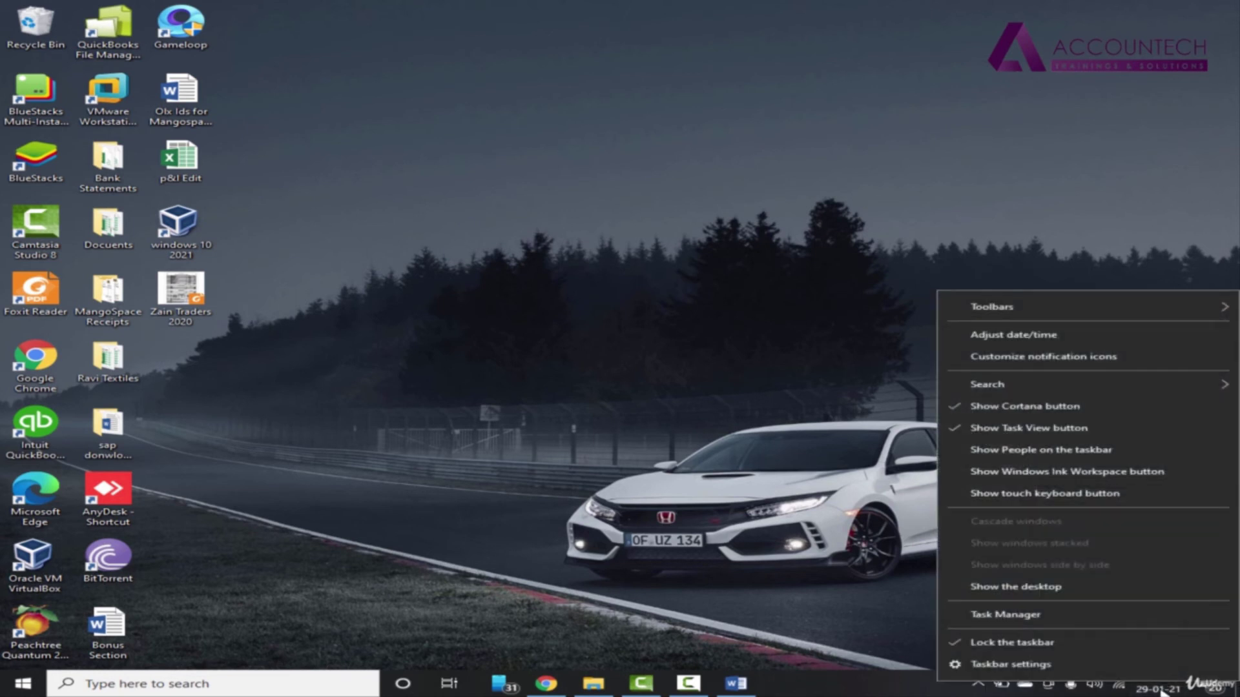
Go from Windows date settings to the Date and Time properties' change-date dialog.
{"action": "left_click", "coordinate": [981, 336]}
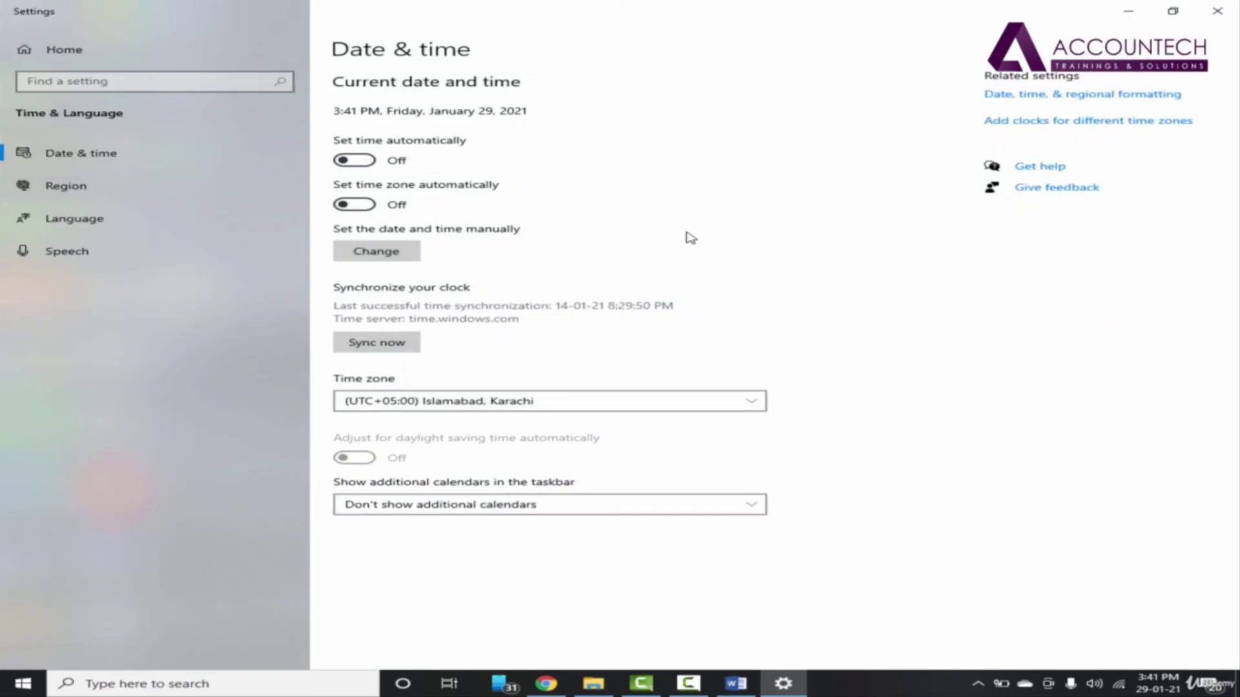
{"action": "left_click", "coordinate": [1072, 98]}
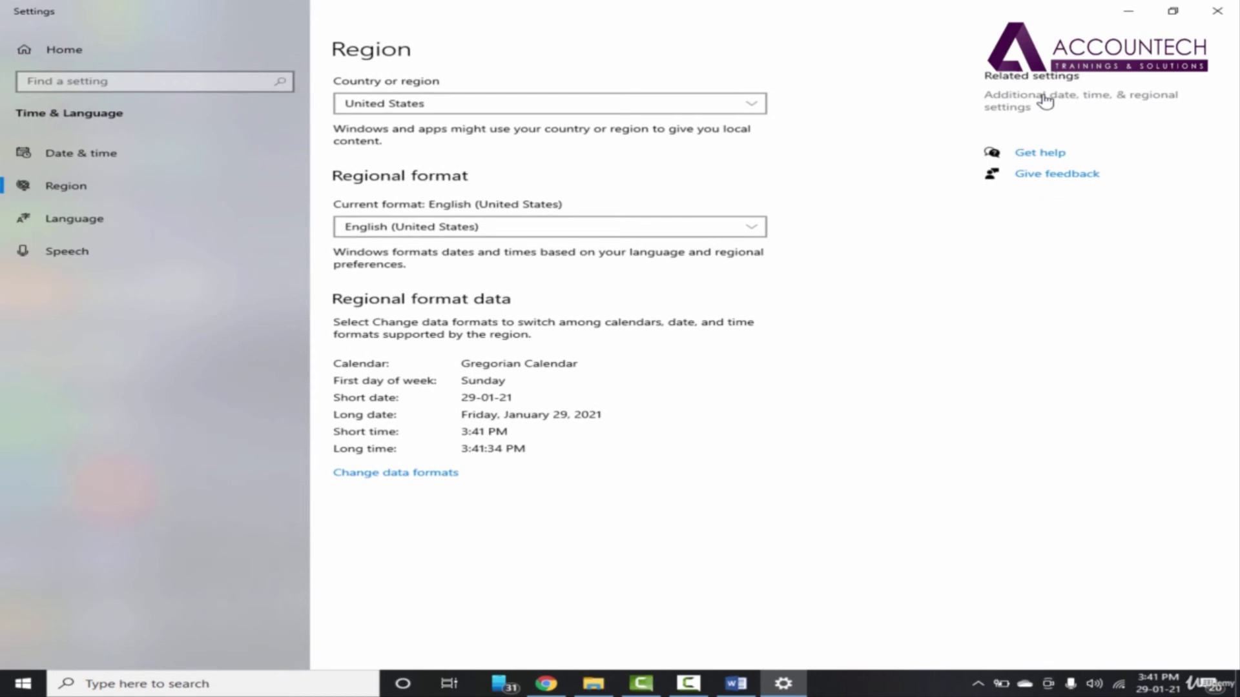
{"action": "left_click", "coordinate": [1044, 100]}
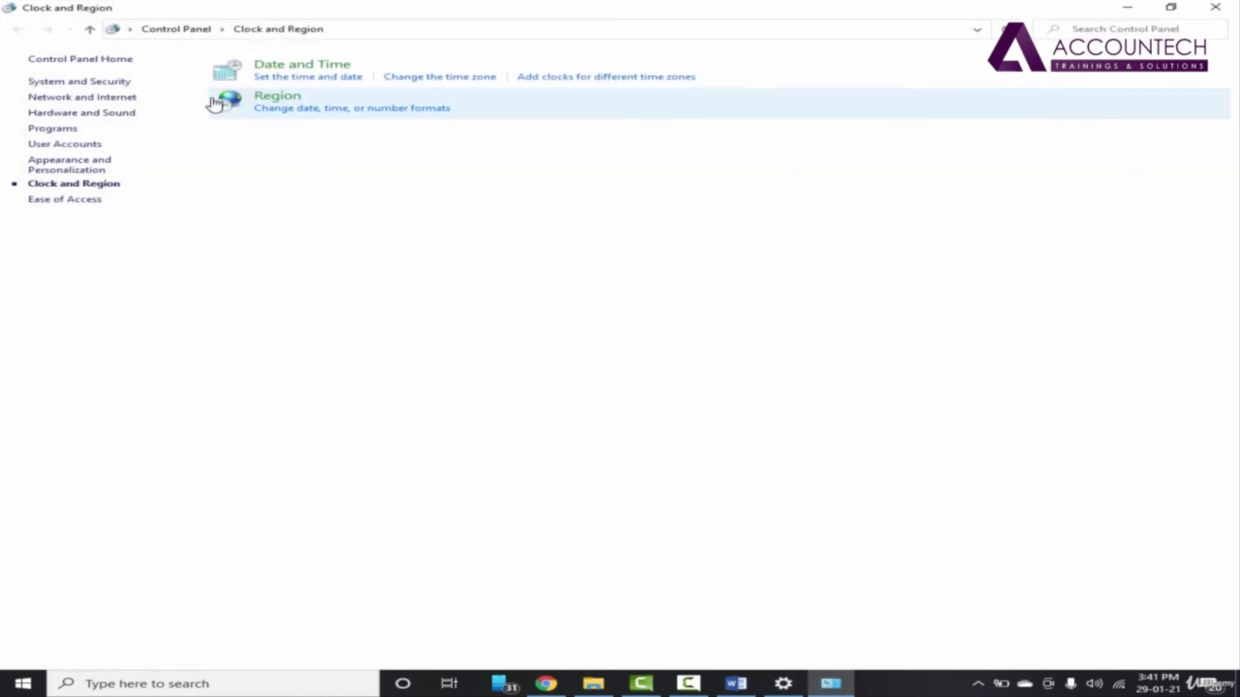
{"action": "left_click", "coordinate": [318, 78]}
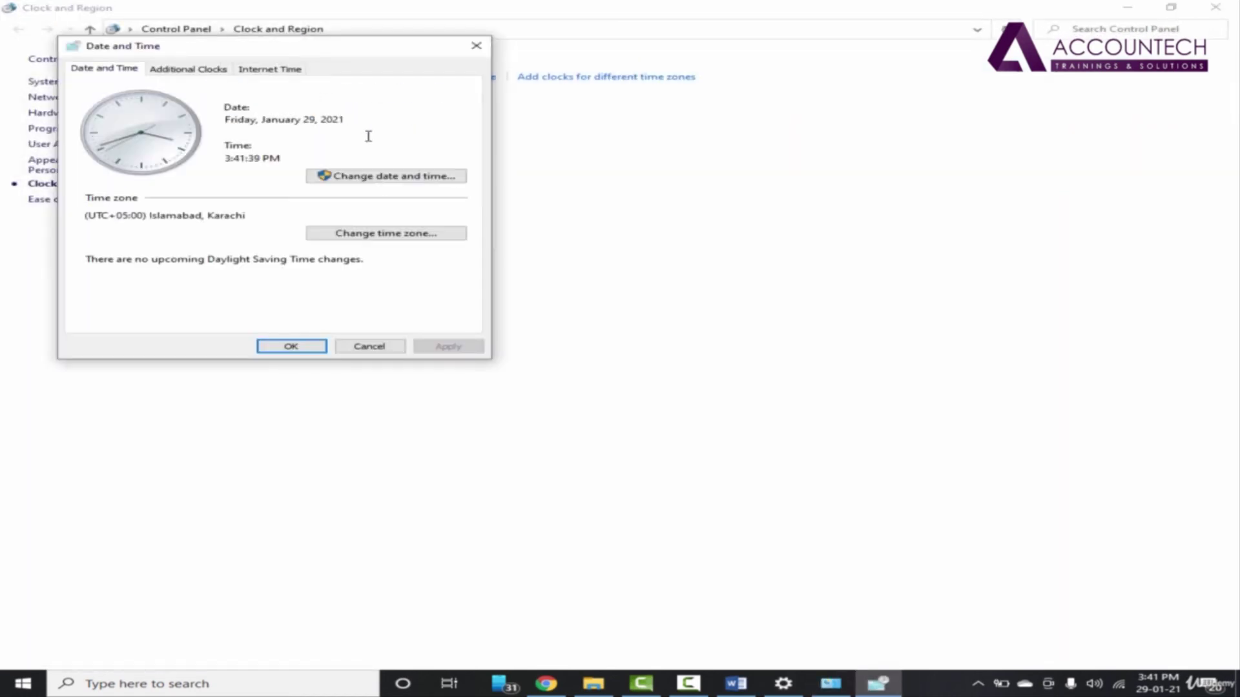
{"action": "left_click", "coordinate": [417, 184]}
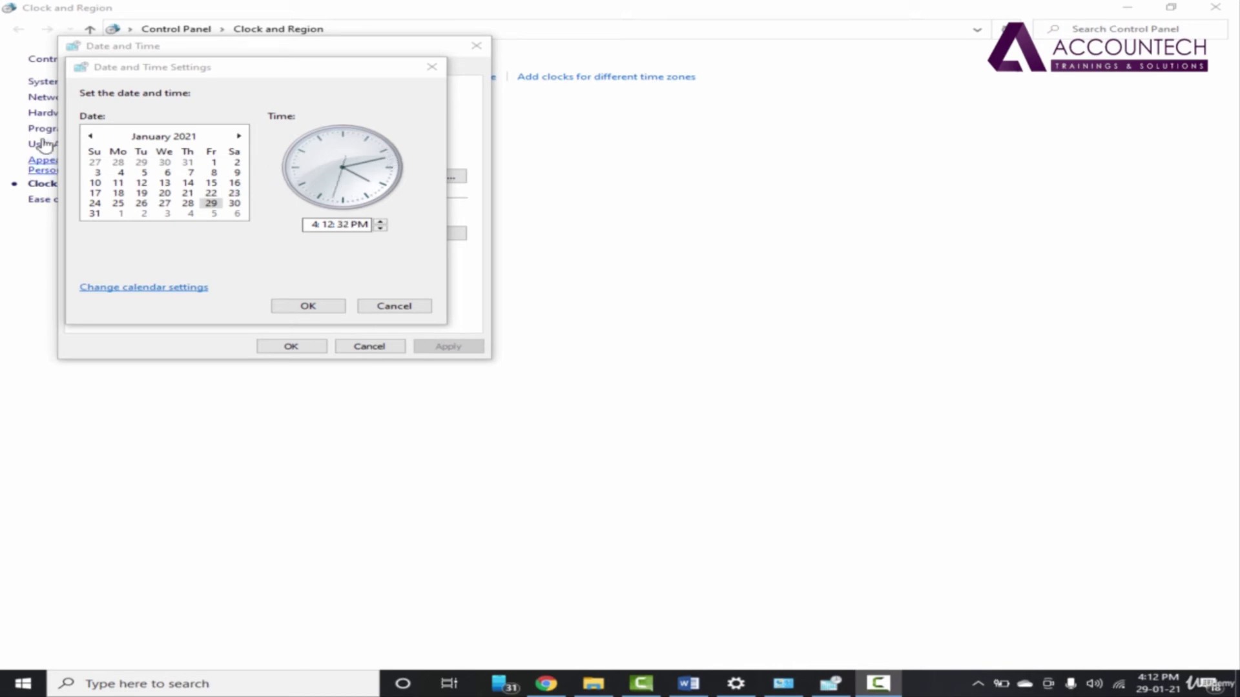
Set the date to December 30, 2019, apply it, and minimize Clock and Region.
{"action": "left_click", "coordinate": [165, 139]}
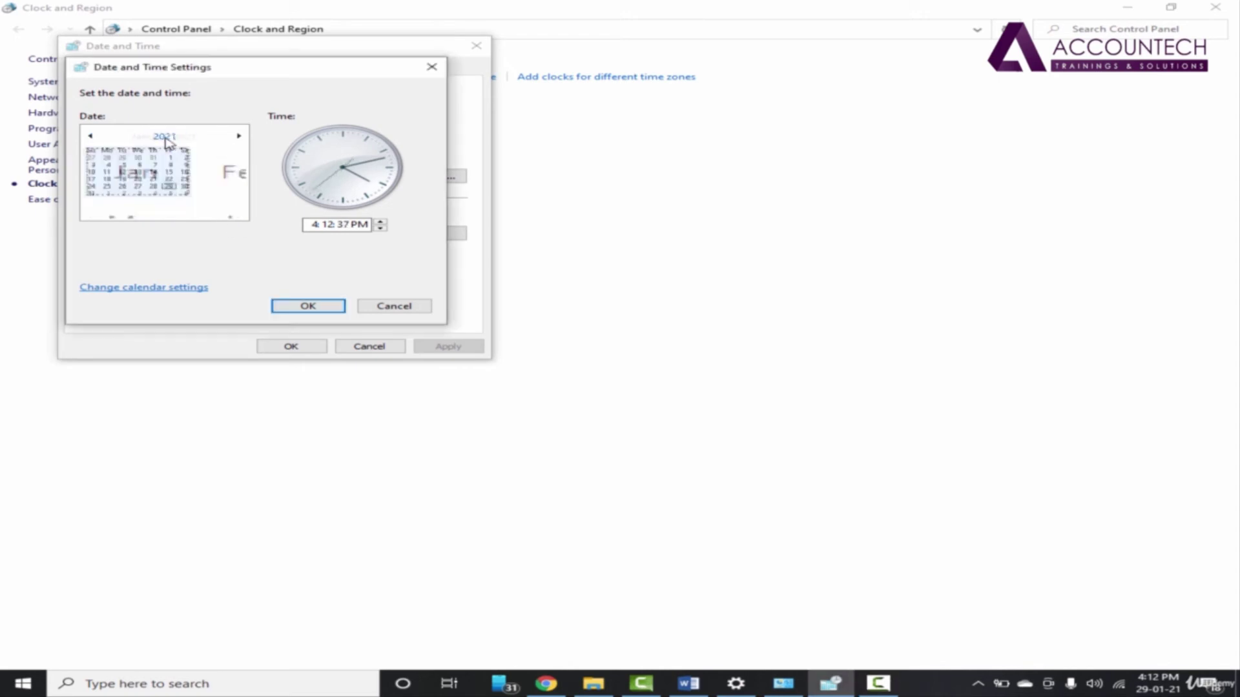
{"action": "left_click", "coordinate": [165, 138]}
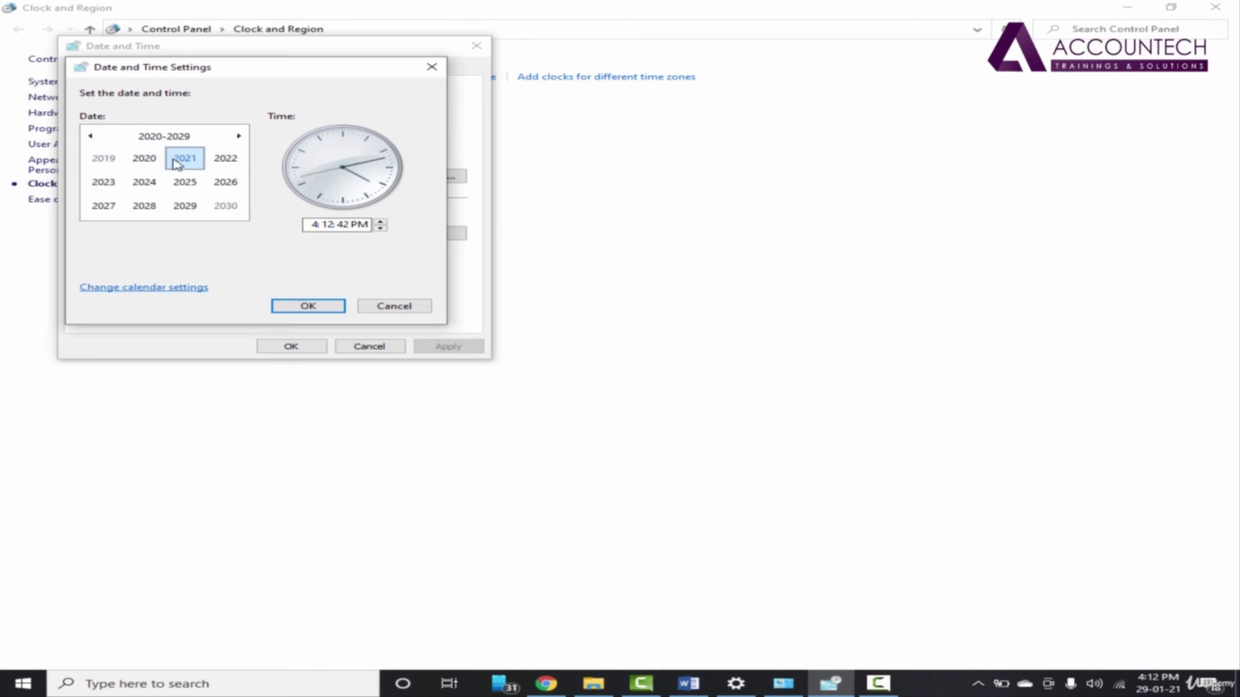
{"action": "left_click", "coordinate": [113, 167]}
{"action": "left_click", "coordinate": [223, 206]}
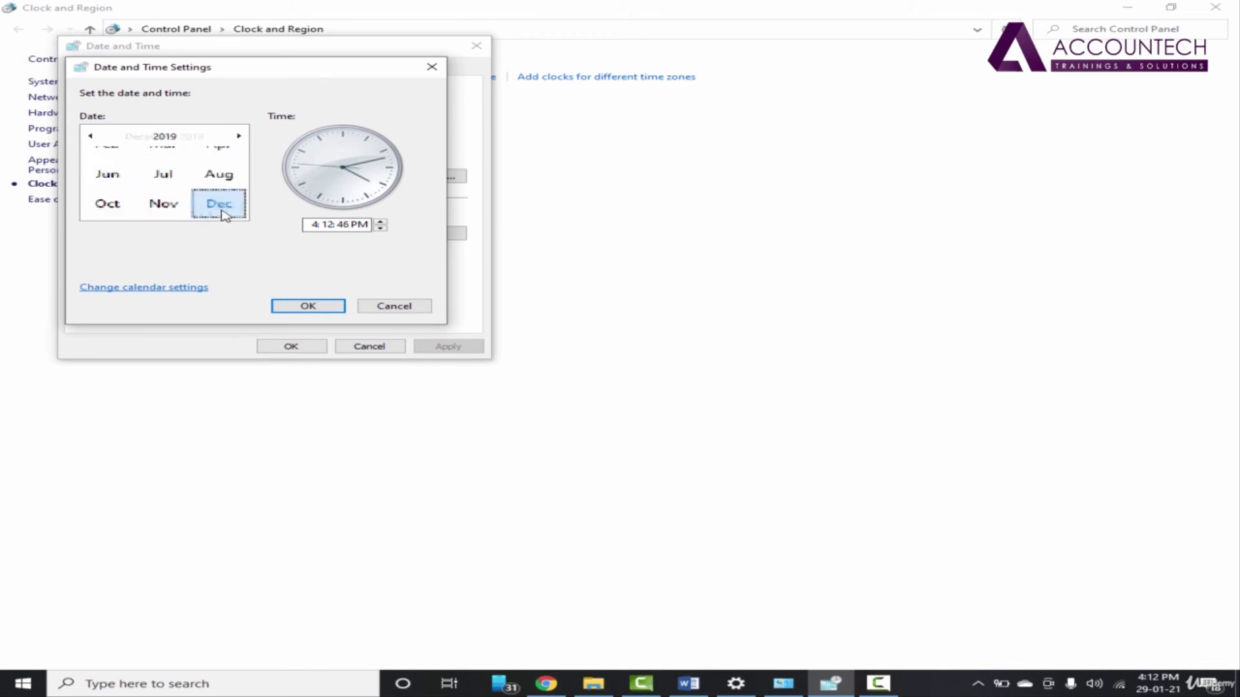
{"action": "left_click", "coordinate": [118, 213]}
{"action": "left_click", "coordinate": [310, 305]}
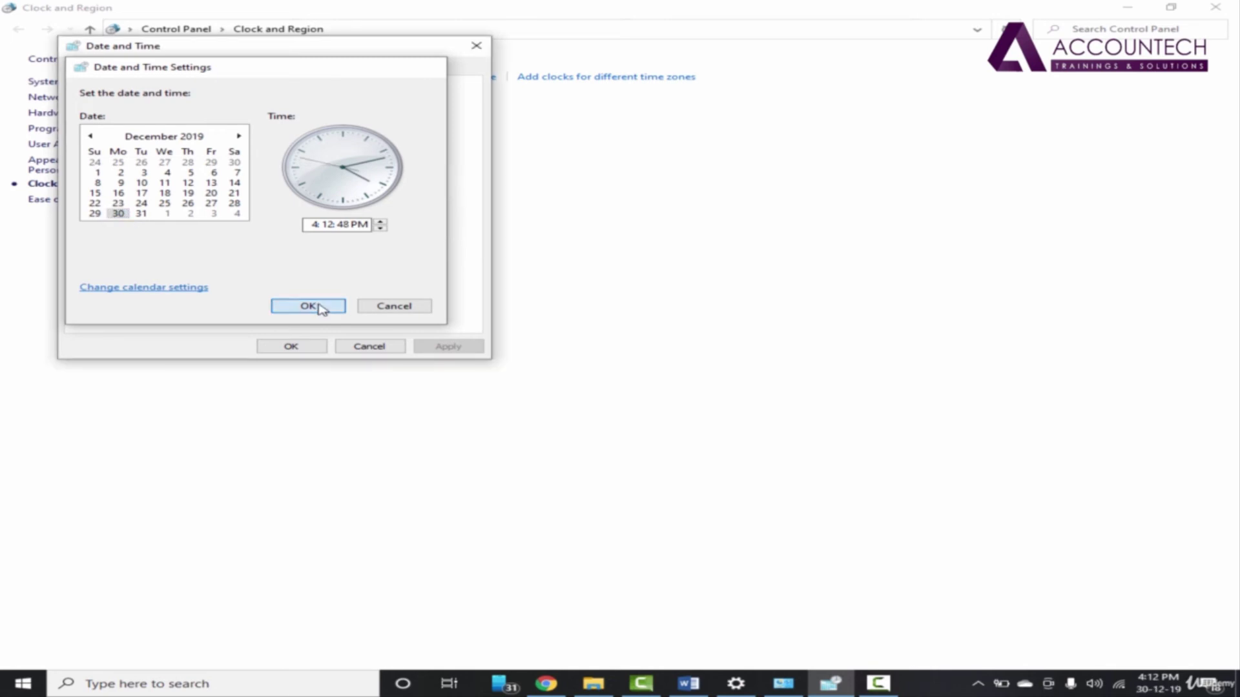
{"action": "left_click", "coordinate": [301, 352]}
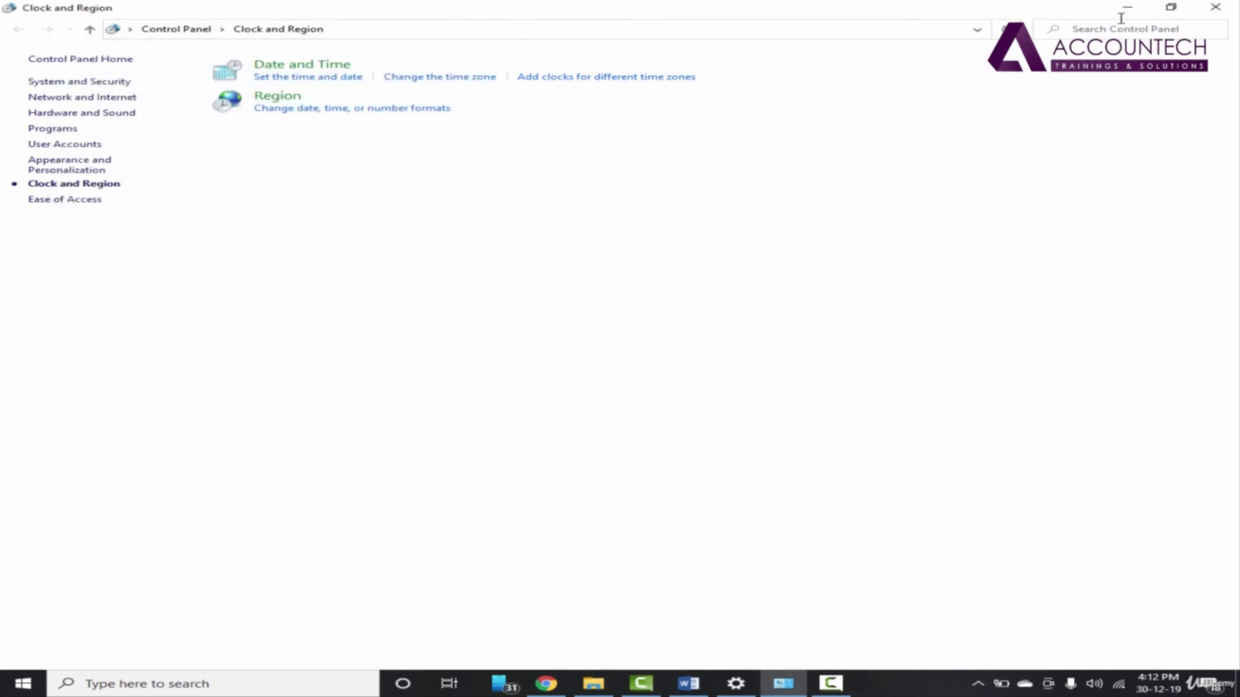
{"action": "left_click", "coordinate": [1138, 9]}
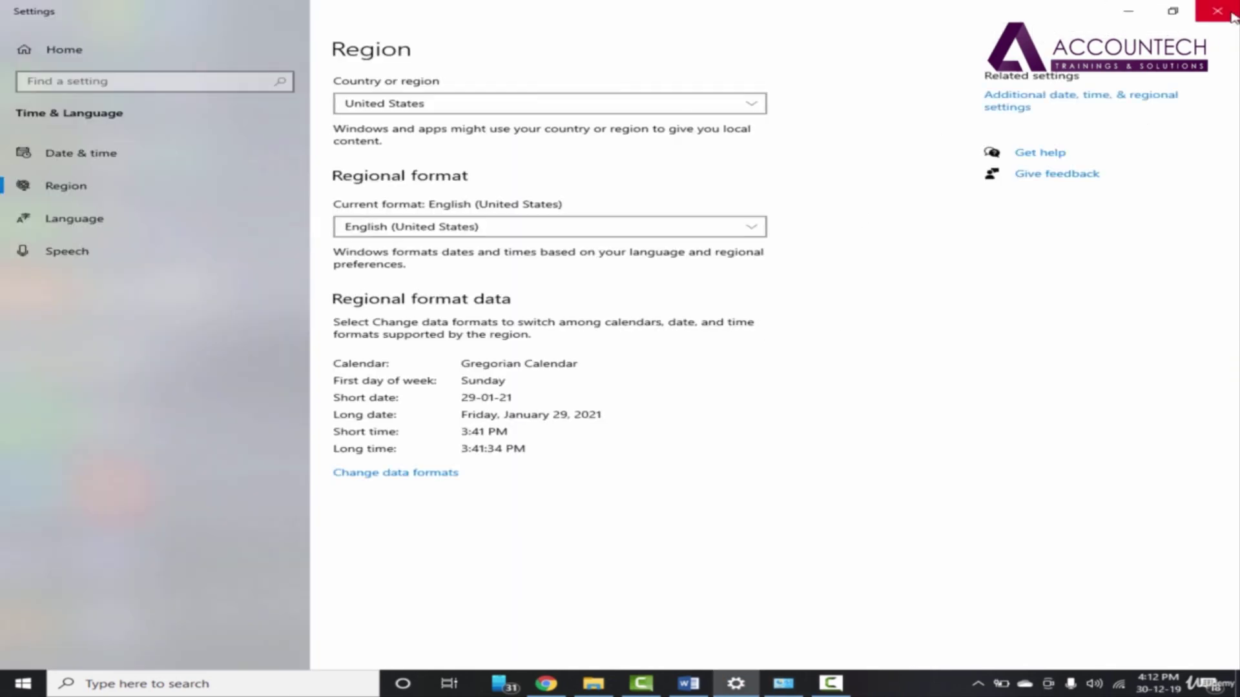
Close Settings and run VMware Workstation Pro as administrator from its desktop shortcut.
{"action": "left_click", "coordinate": [1217, 8]}
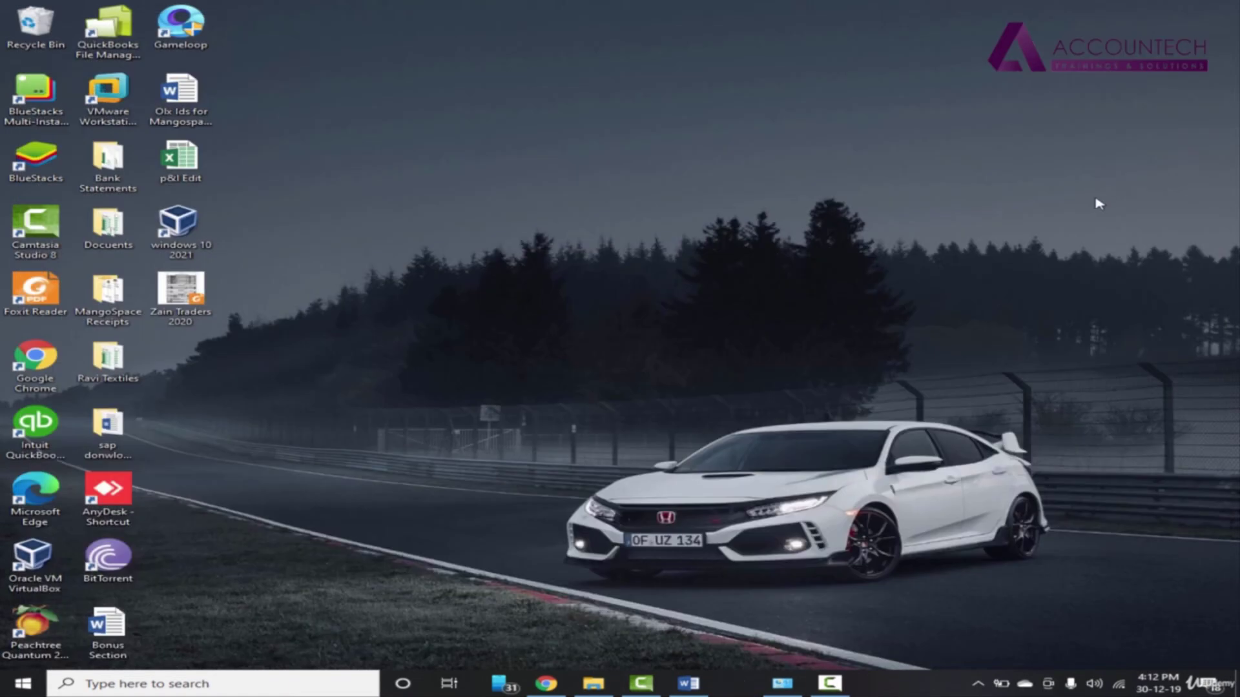
{"action": "left_click", "coordinate": [117, 102]}
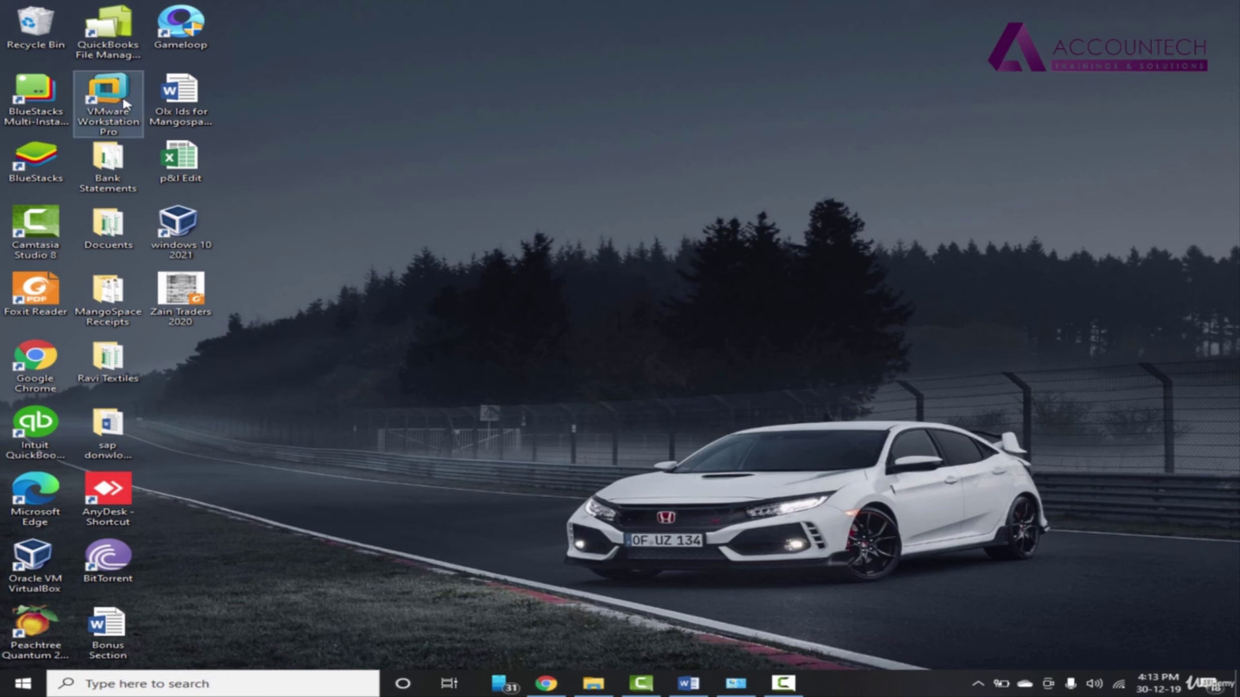
{"action": "right_click", "coordinate": [115, 98]}
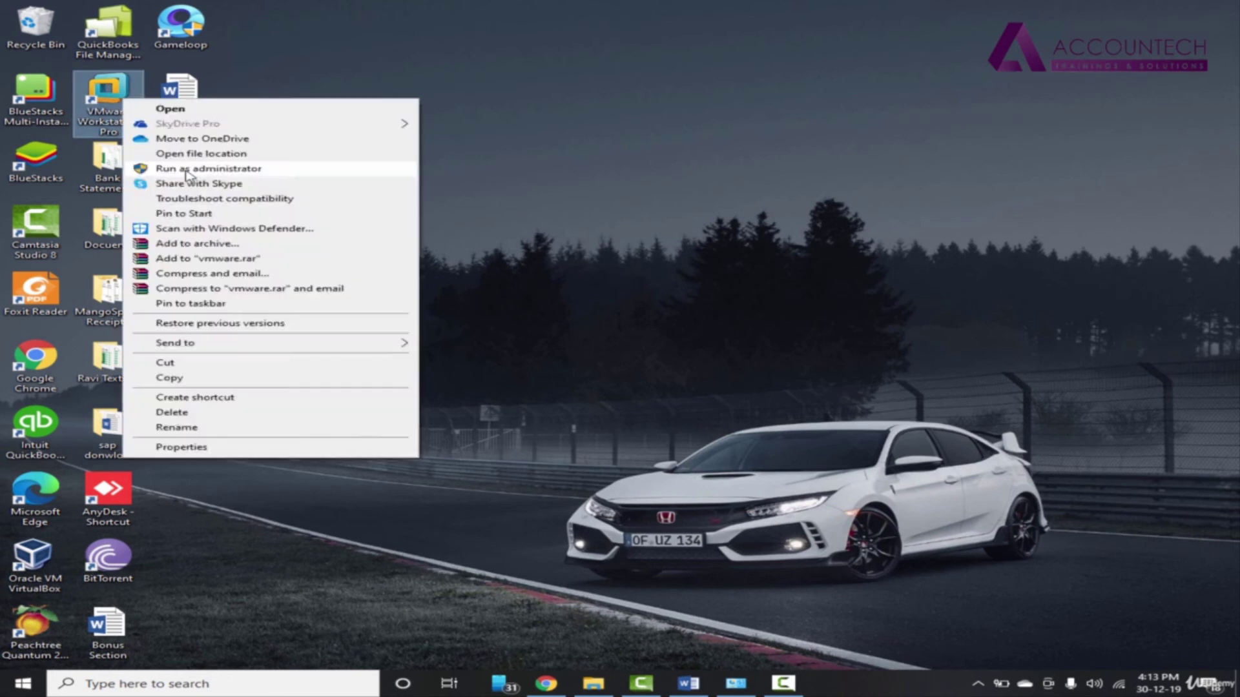
{"action": "left_click", "coordinate": [186, 169]}
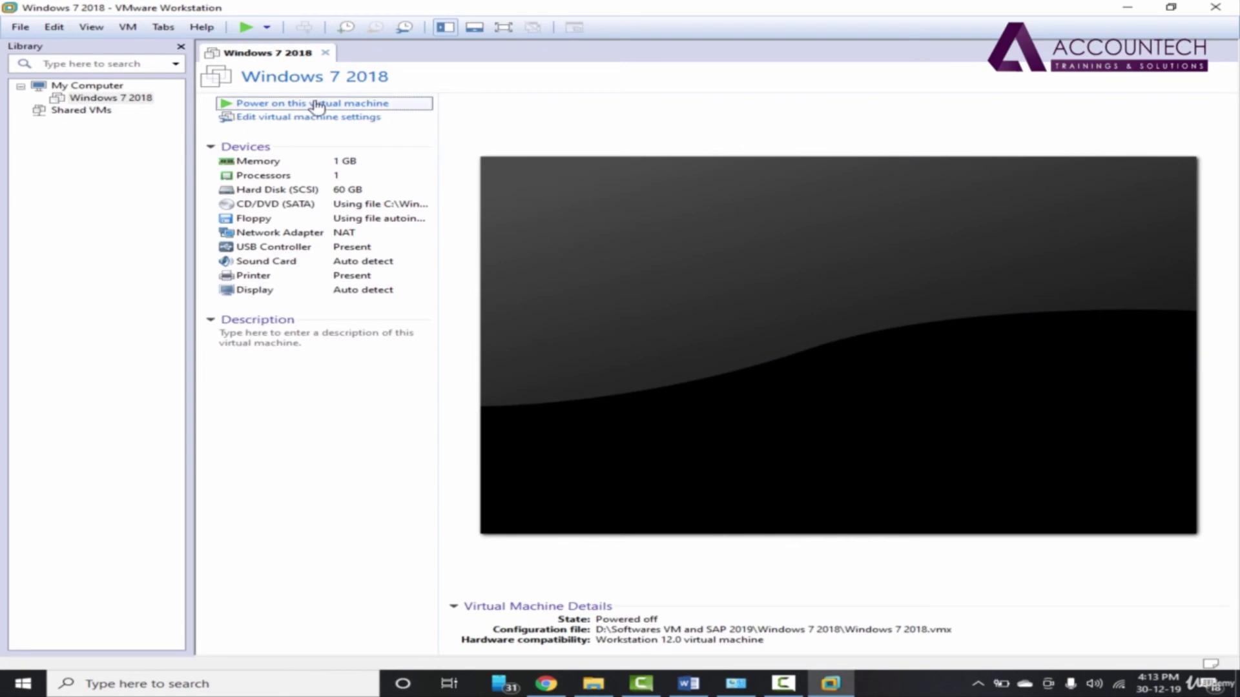
Power on the Windows 7 2018 VM, marking it as copied and starting Windows normally.
{"action": "left_click", "coordinate": [635, 297]}
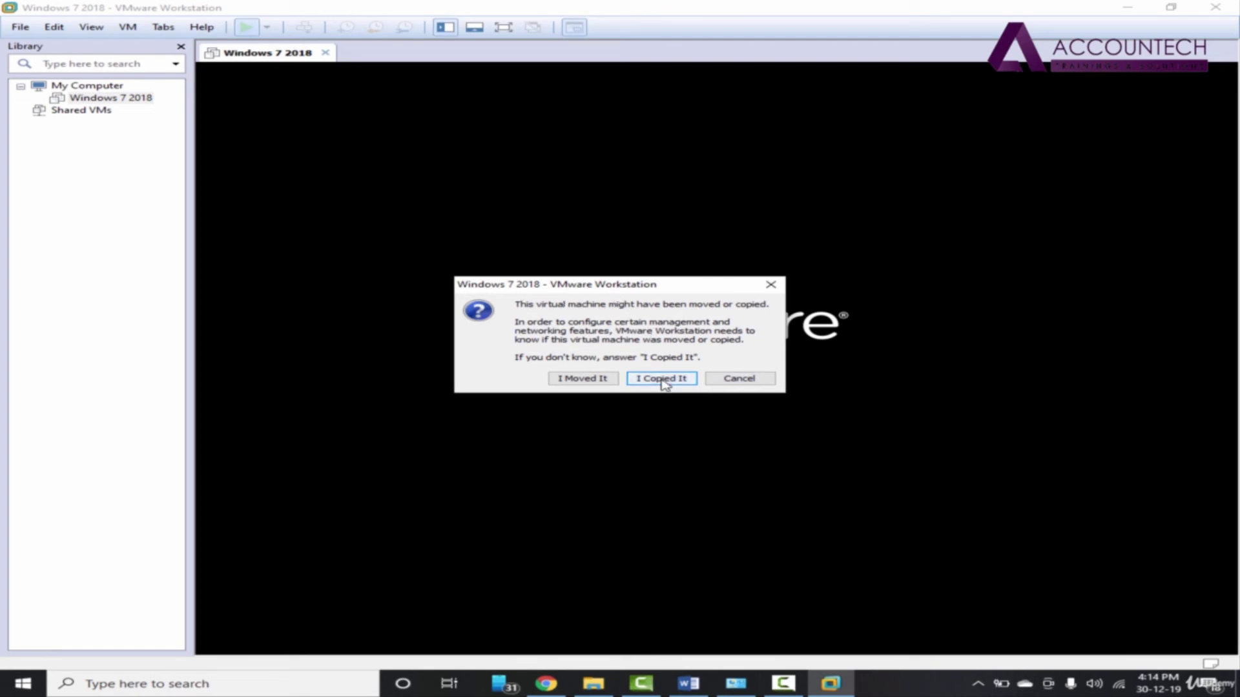
{"action": "left_click", "coordinate": [663, 381]}
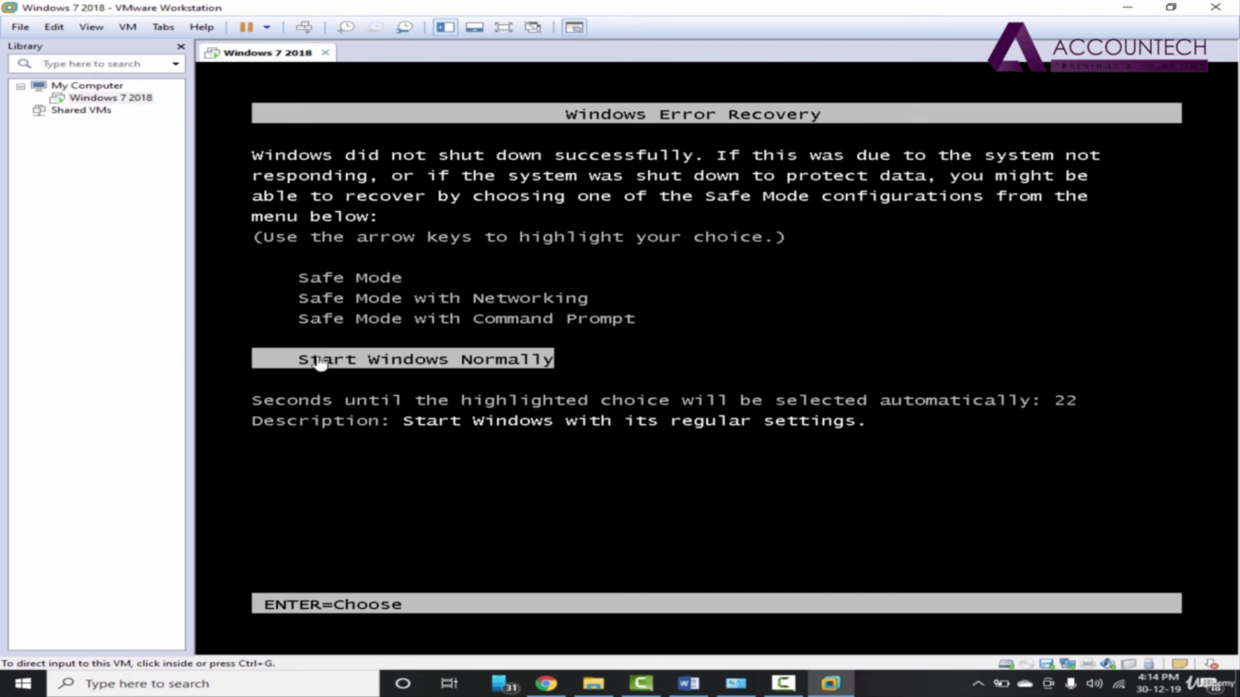
{"action": "left_click", "coordinate": [586, 286]}
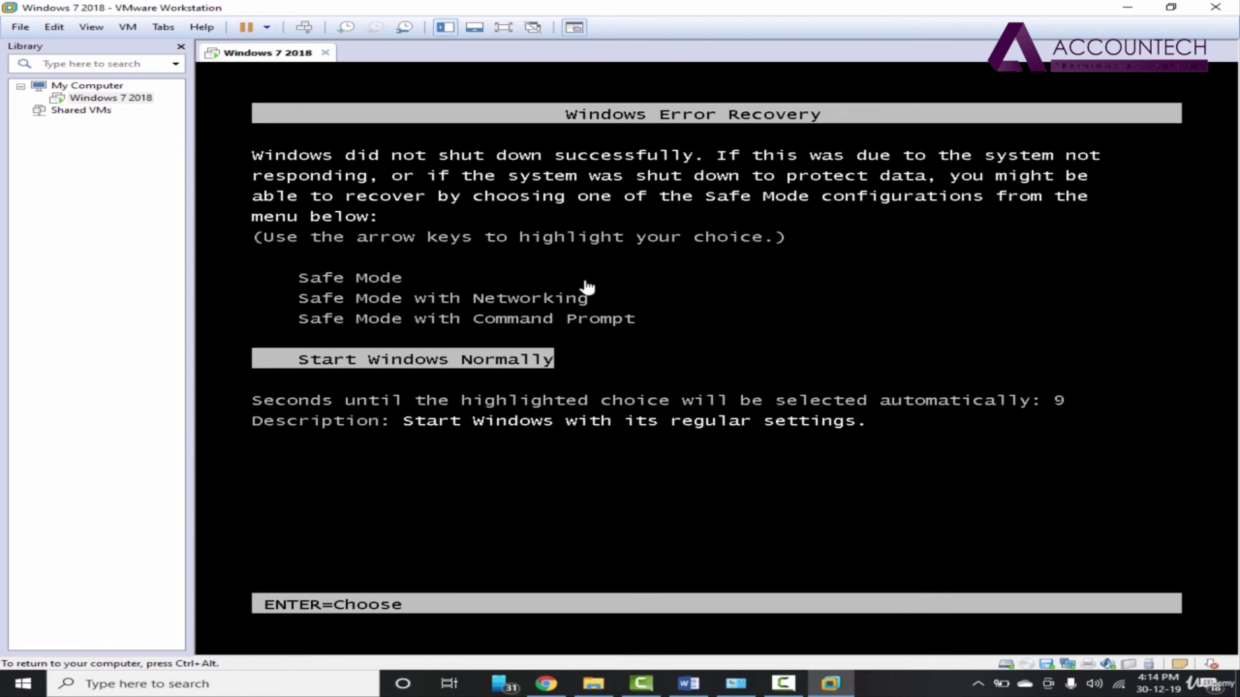
{"action": "key", "text": "Return"}
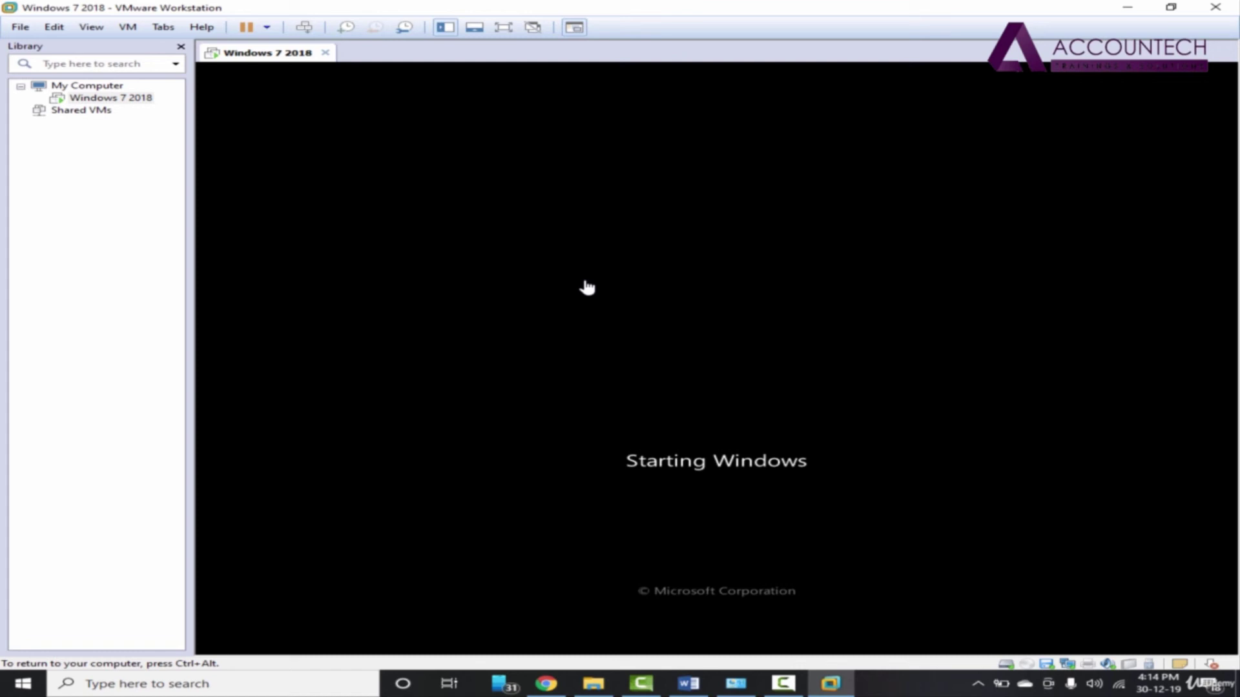
Release and recapture input, then switch the VM to full screen.
{"action": "key", "text": "ctrl+alt"}
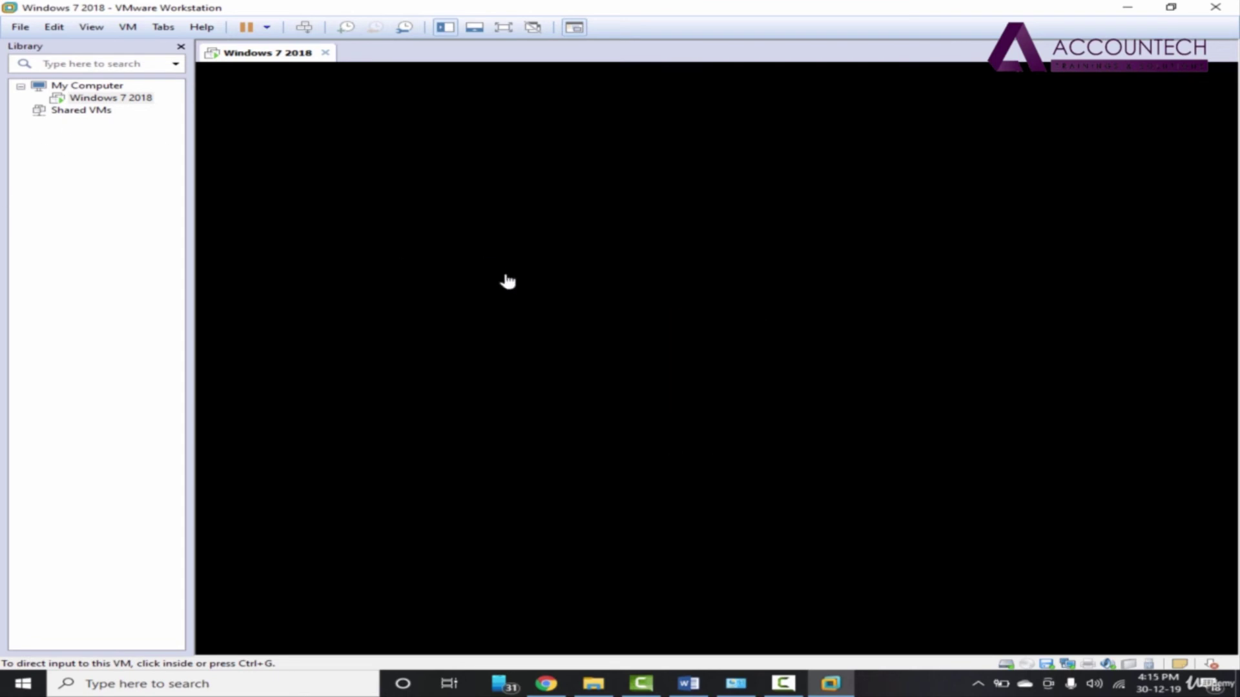
{"action": "left_click", "coordinate": [554, 281]}
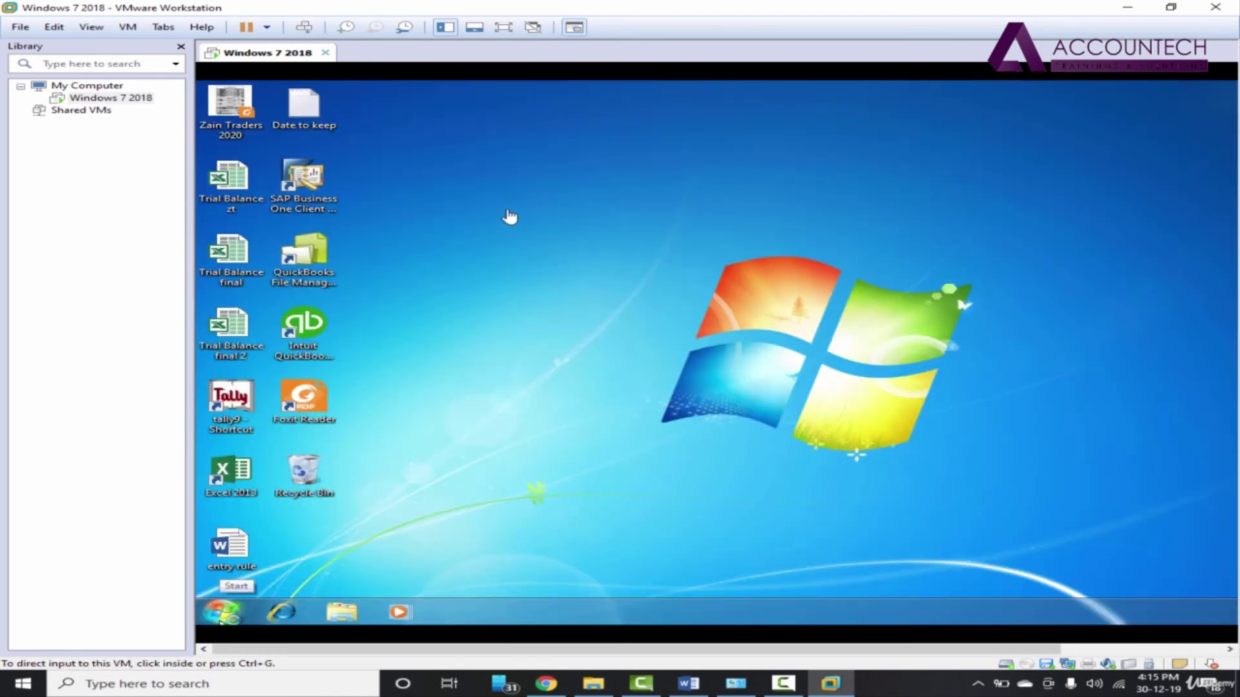
{"action": "left_click", "coordinate": [504, 31]}
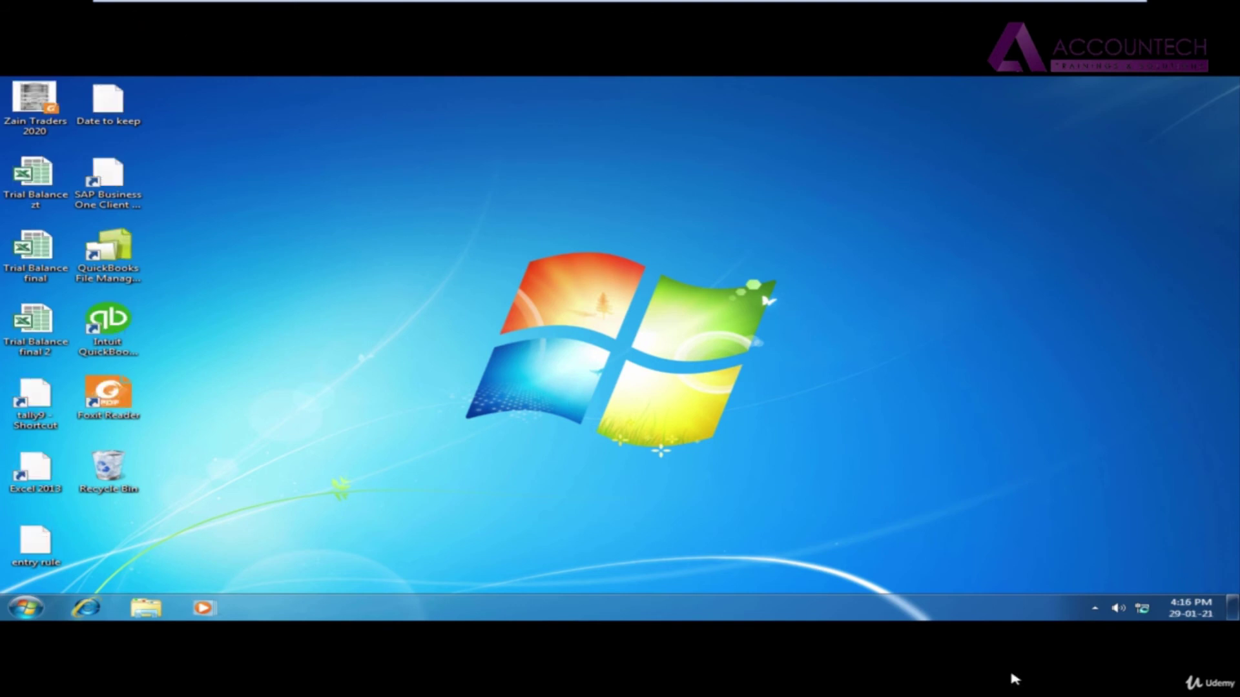
Launch the SAP Business One Client, then accept the guest's Restart Now prompt.
{"action": "double_click", "coordinate": [113, 173]}
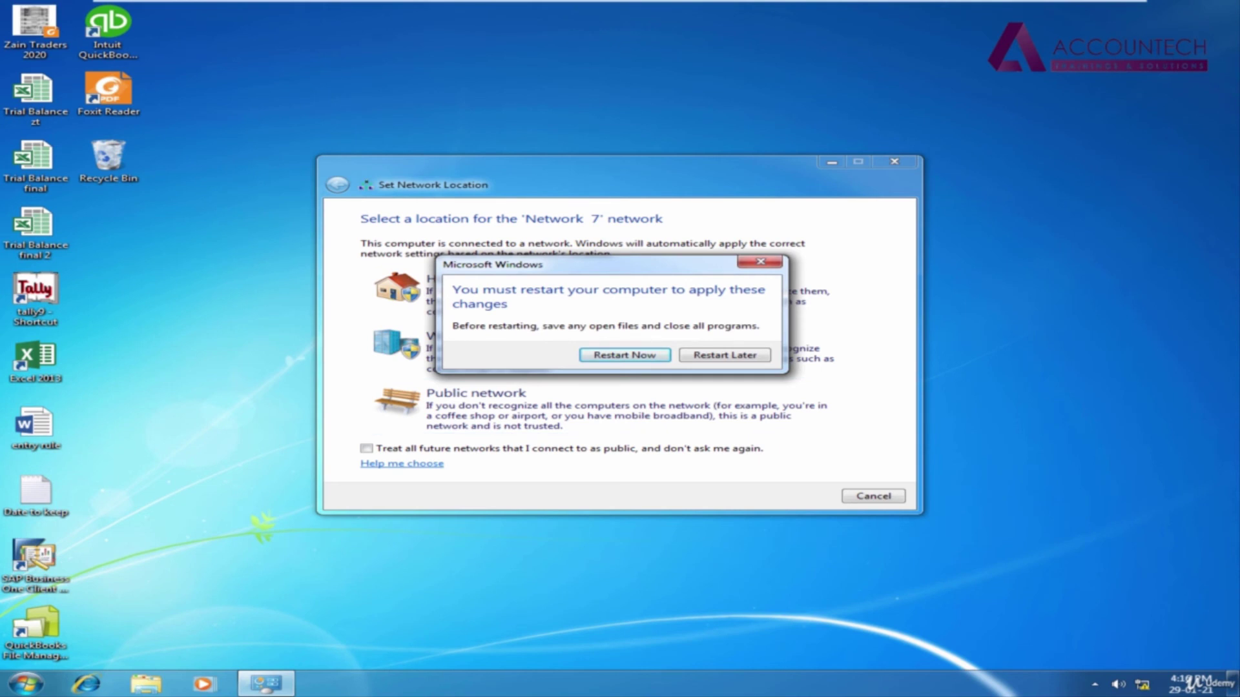
{"action": "key", "text": "Return"}
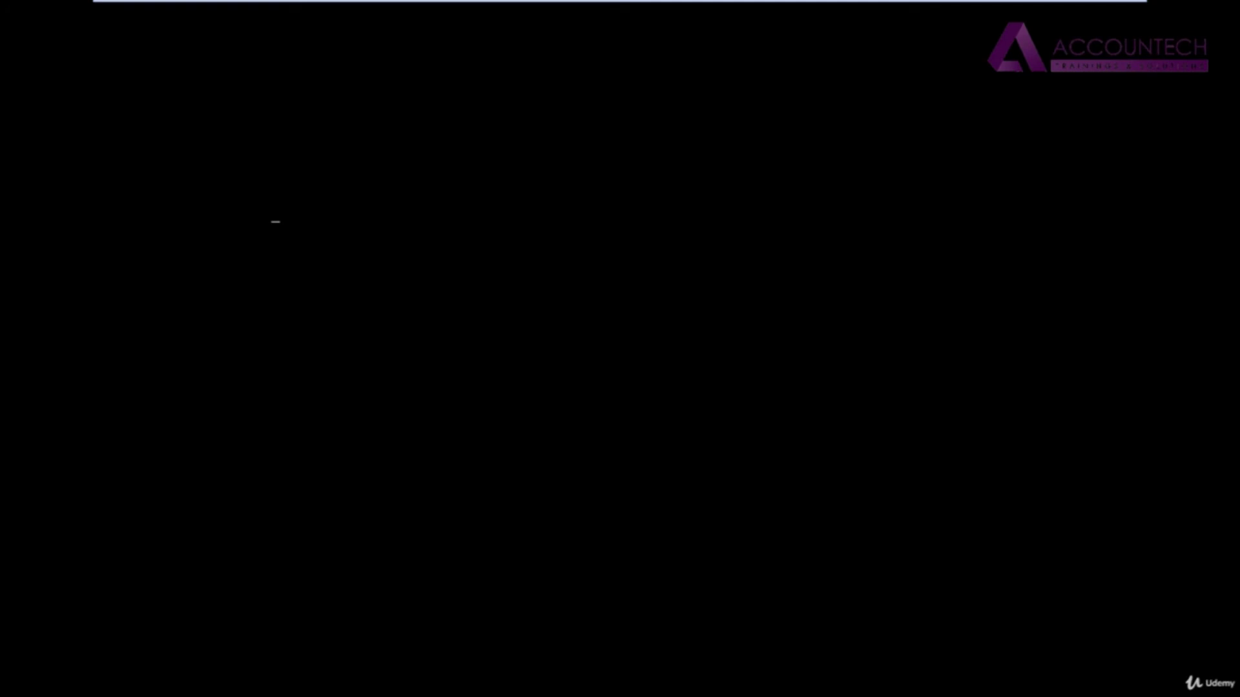
Minimize the VM and host folder window, then restore the Windows 7 VM.
{"action": "mouse_move", "coordinate": [1071, 1]}
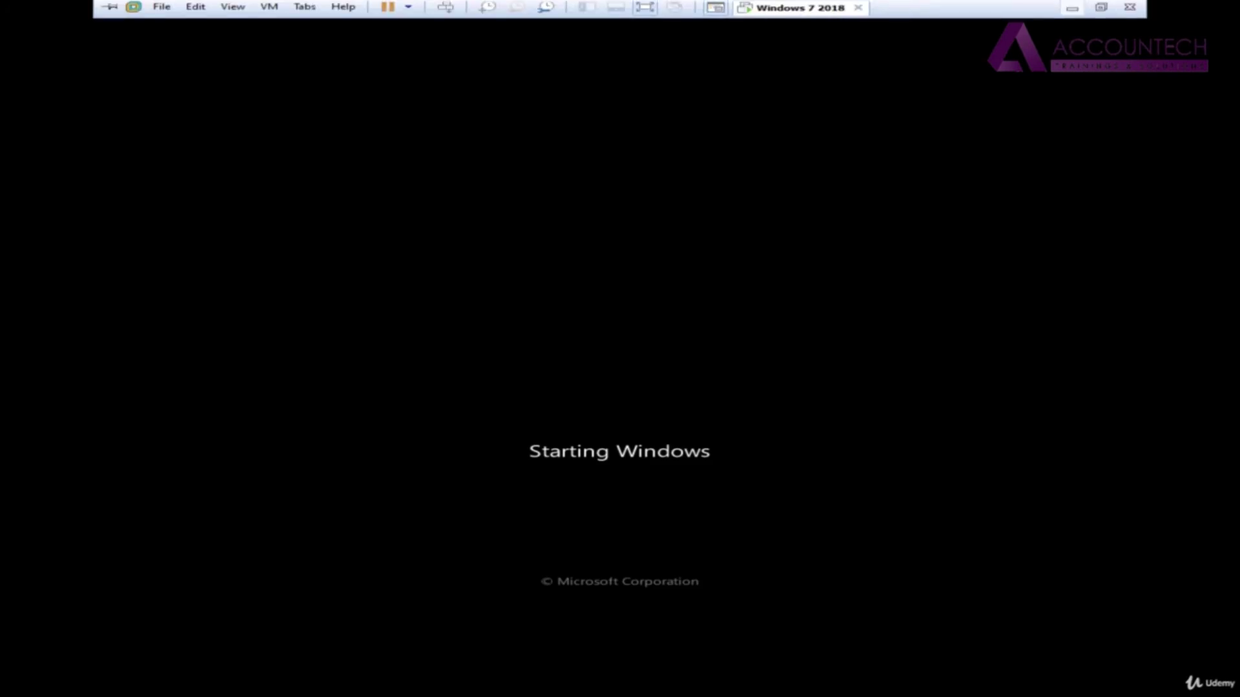
{"action": "left_click", "coordinate": [1072, 10]}
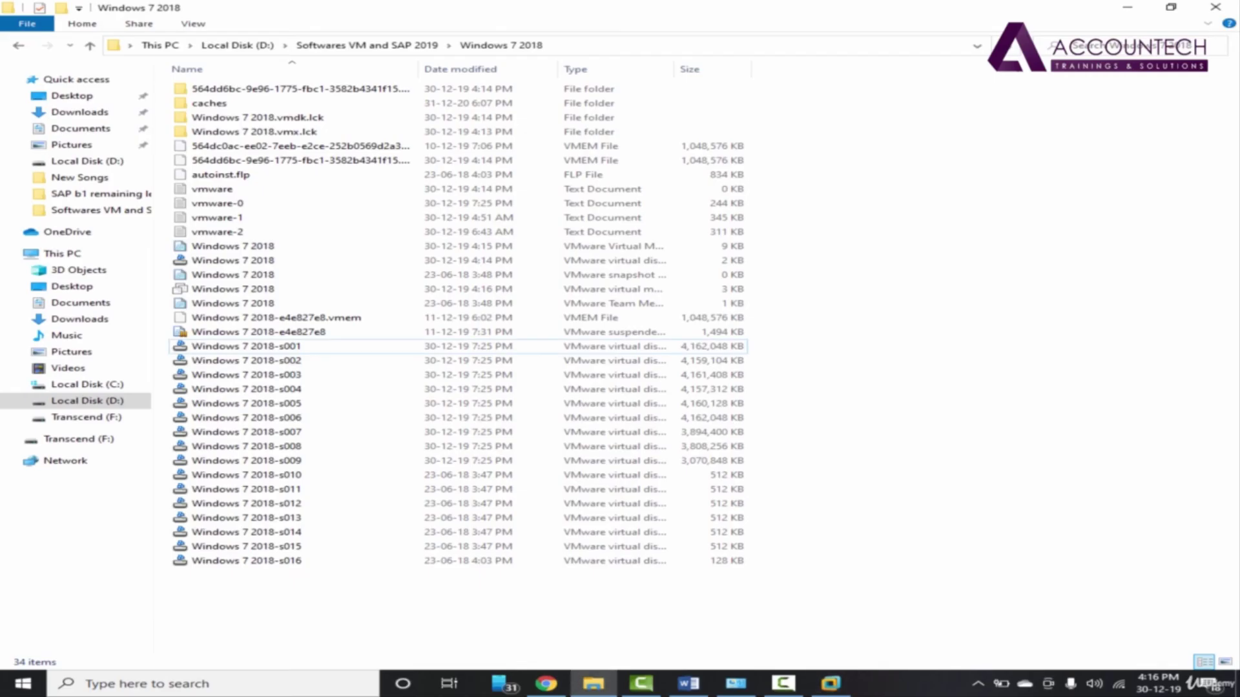
{"action": "left_click", "coordinate": [1126, 7]}
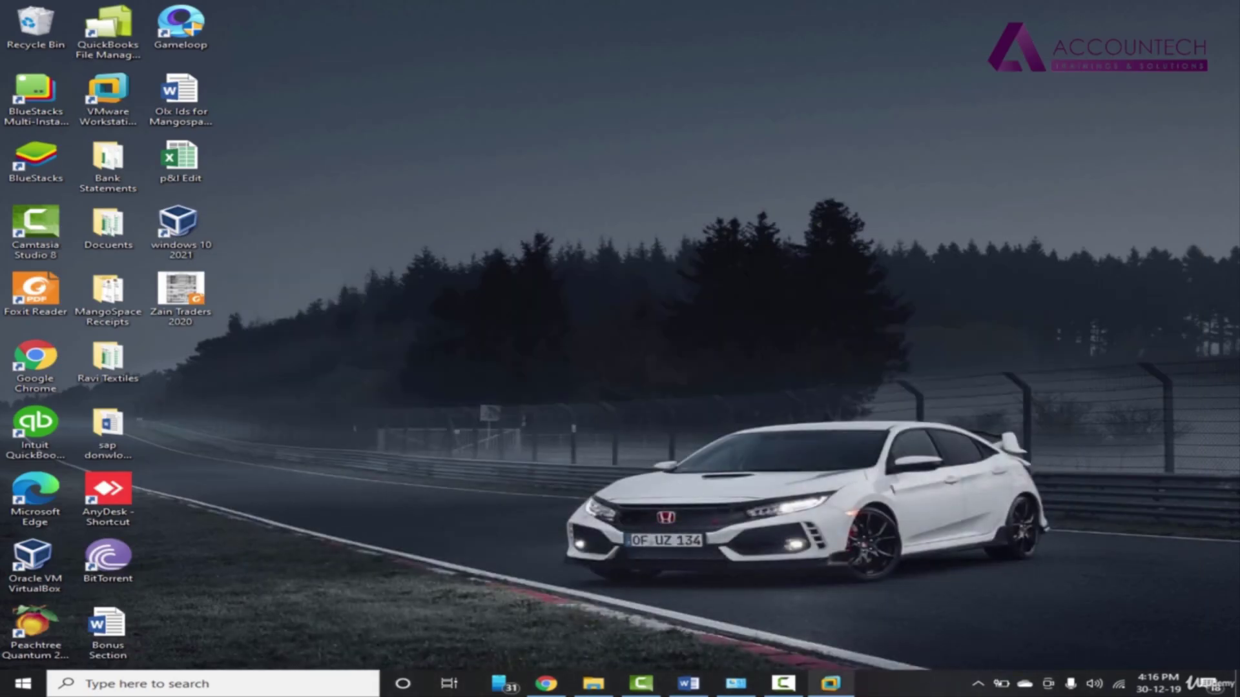
{"action": "left_click", "coordinate": [830, 683]}
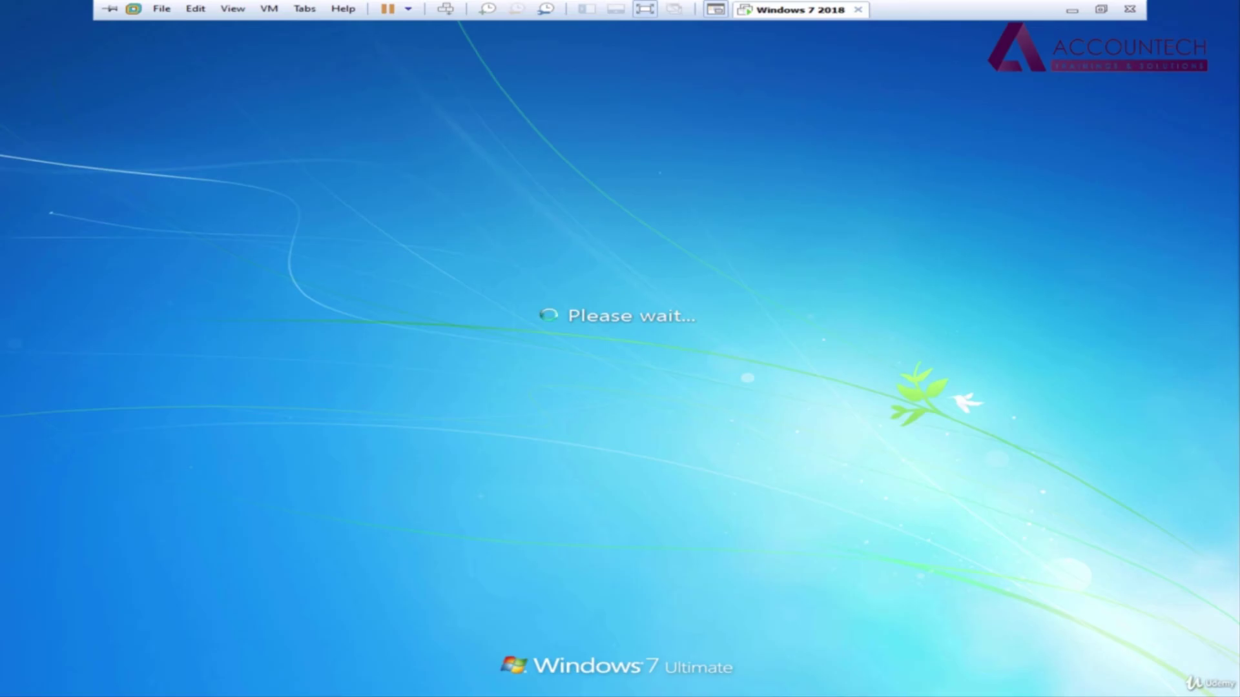
{"action": "left_click", "coordinate": [408, 8]}
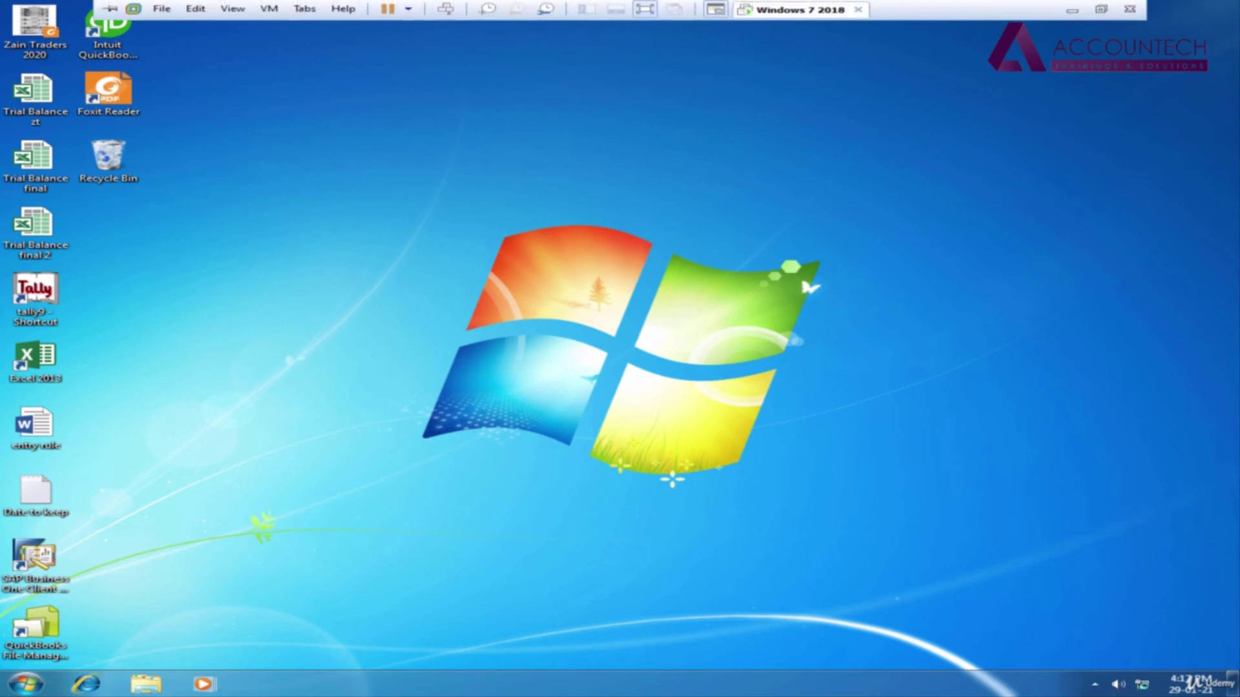
Switch between the host desktop and Windows 7 guest, selecting the SAP Business One Client shortcut.
{"action": "left_click", "coordinate": [1071, 11]}
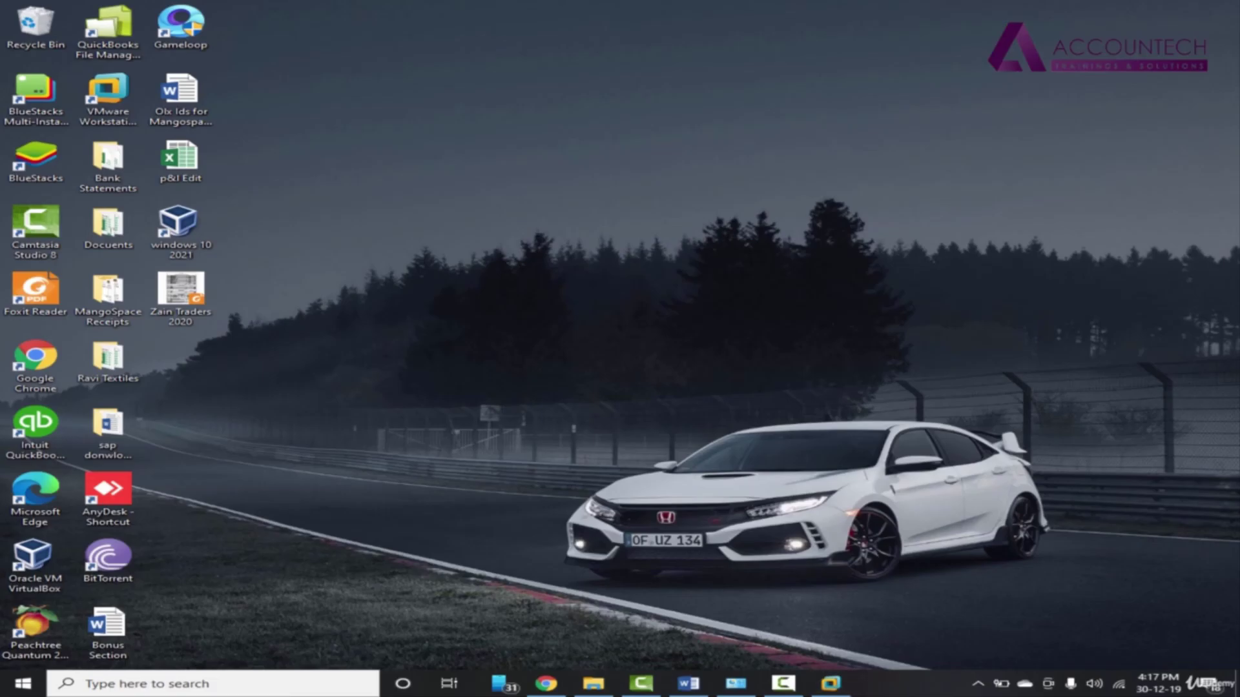
{"action": "left_click", "coordinate": [831, 683]}
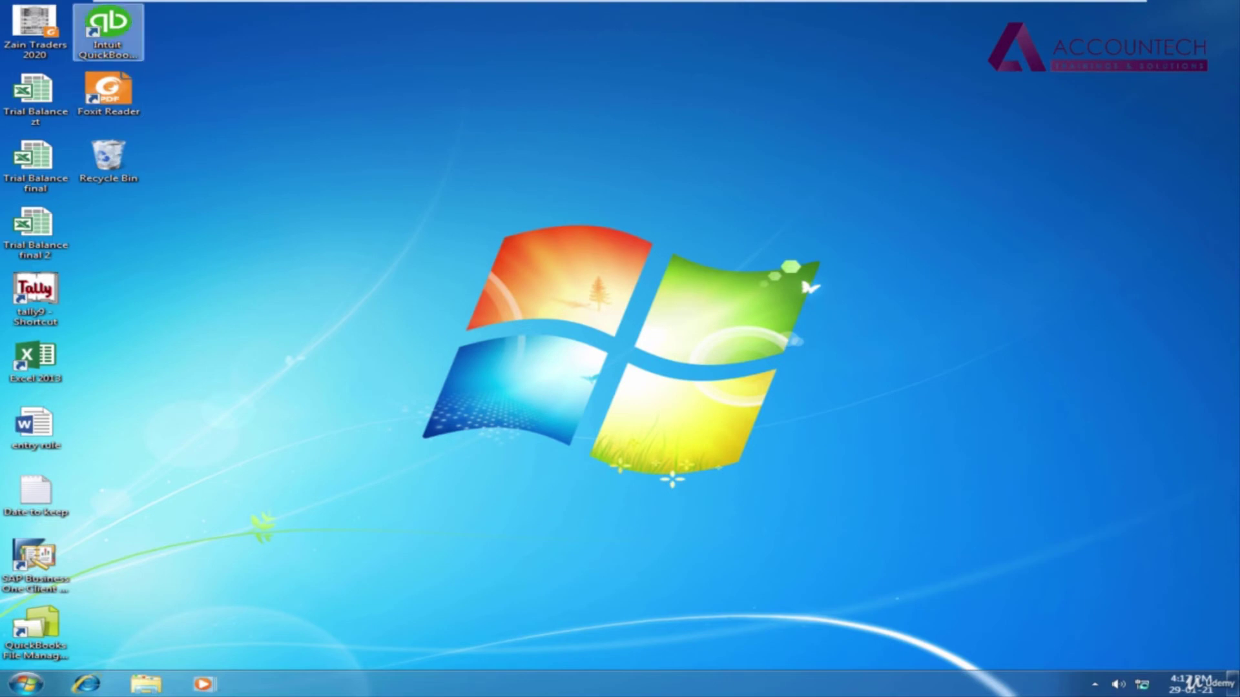
{"action": "left_click", "coordinate": [108, 90]}
{"action": "left_click", "coordinate": [107, 158]}
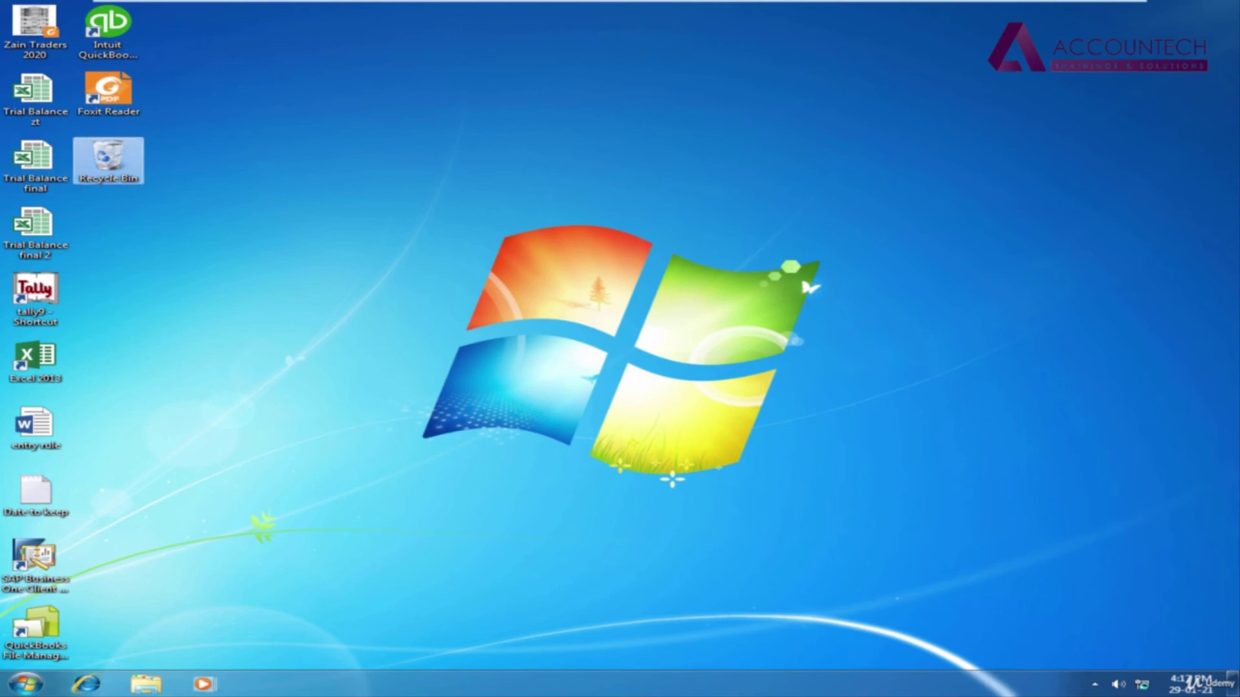
{"action": "left_click", "coordinate": [36, 556]}
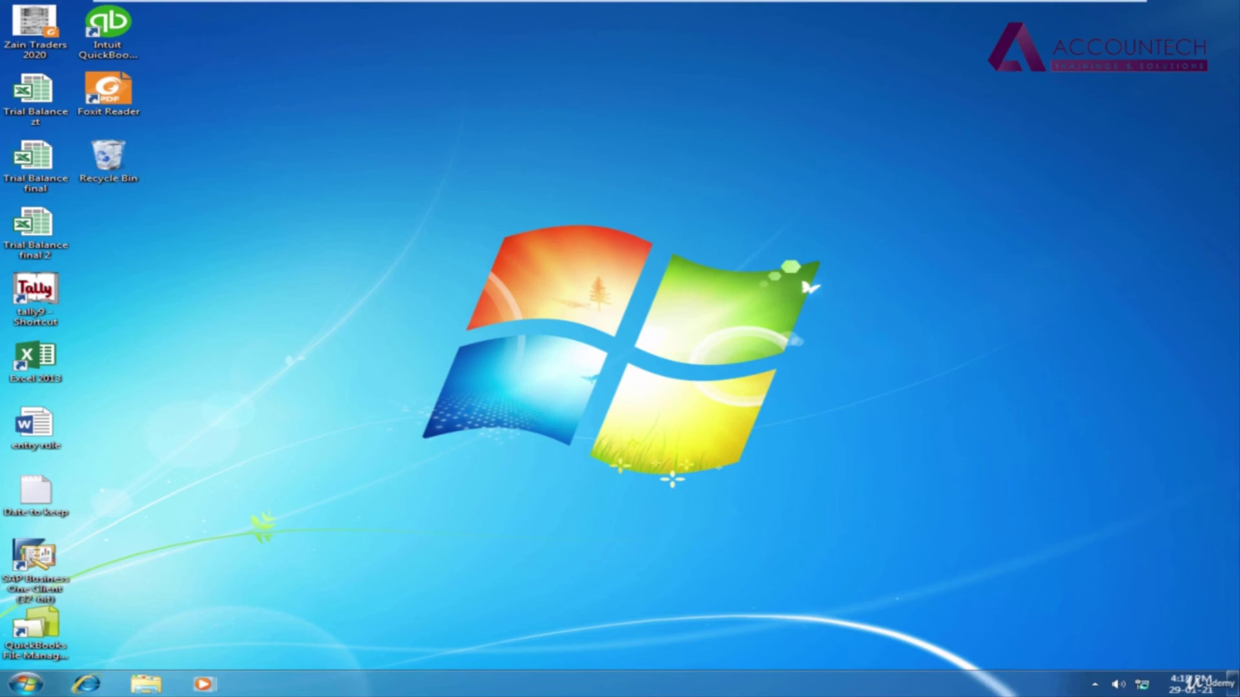
{"action": "left_click", "coordinate": [1071, 10]}
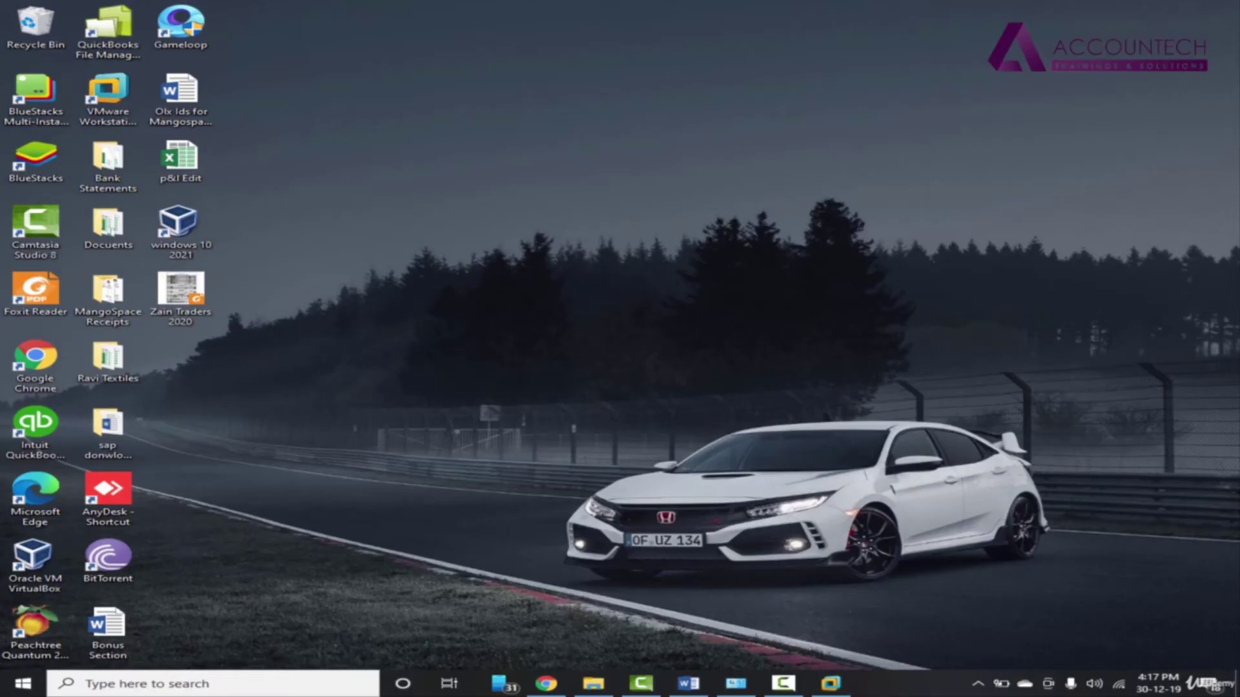
{"action": "left_click", "coordinate": [831, 683]}
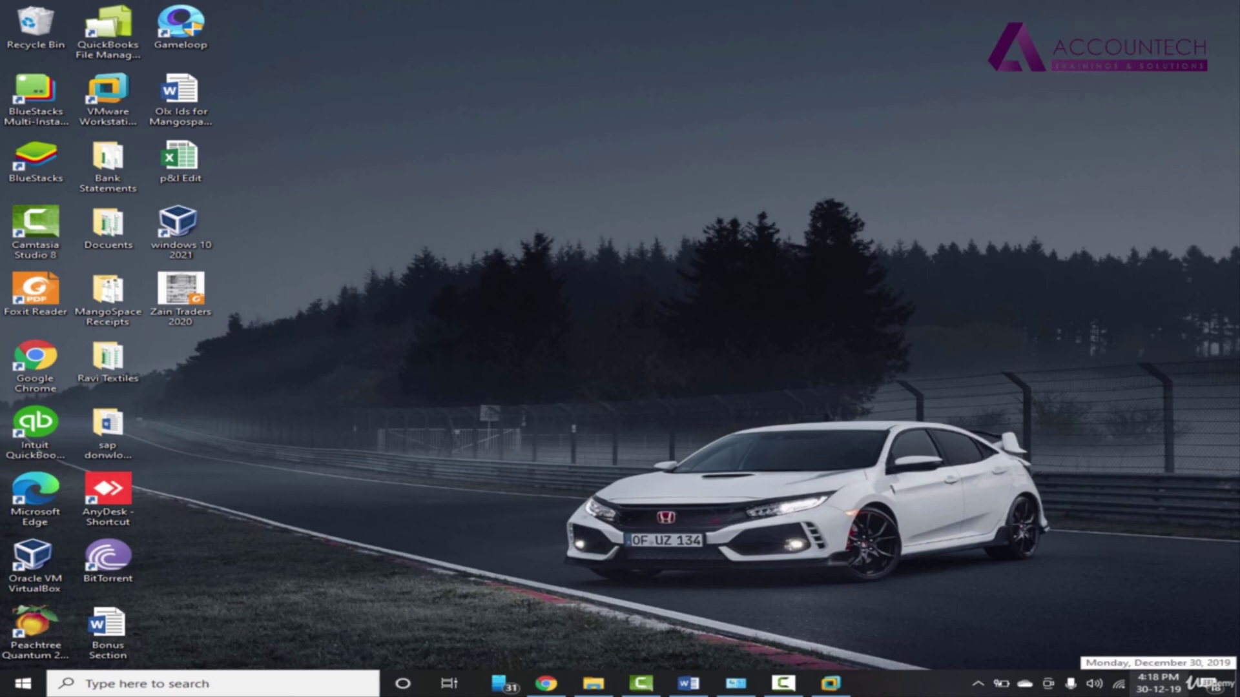
Back in the guest, open the clock's date and time settings to change the date.
{"action": "left_click", "coordinate": [830, 684]}
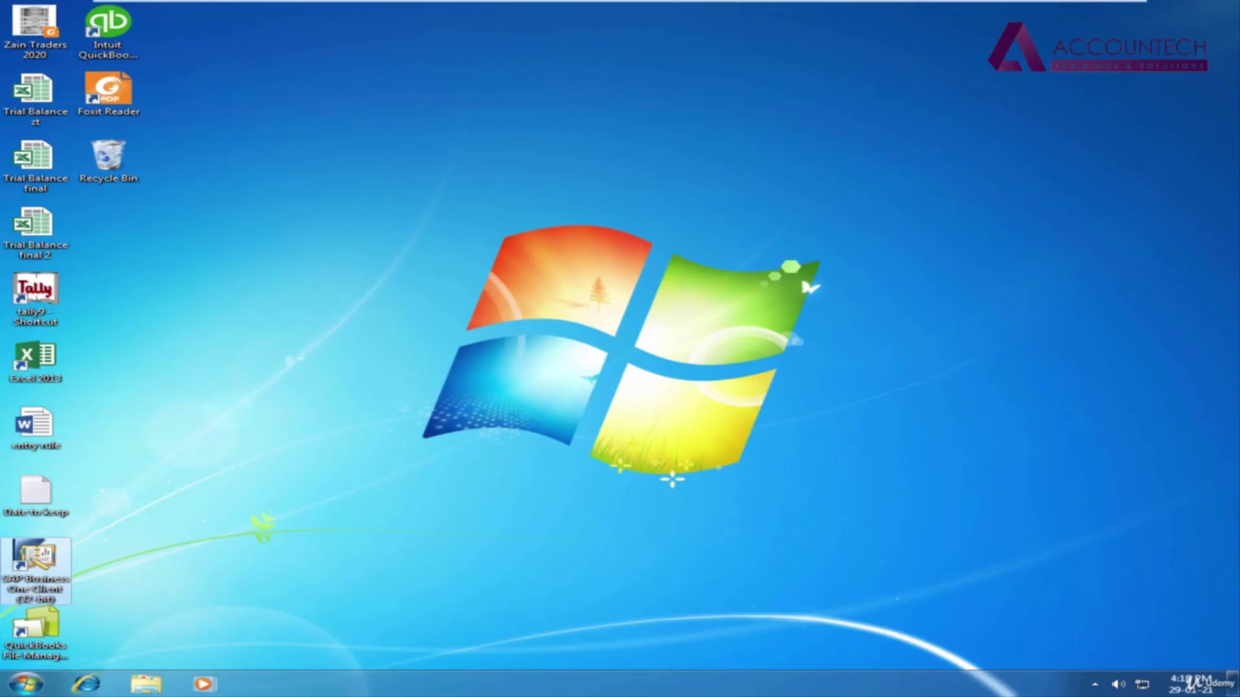
{"action": "right_click", "coordinate": [1188, 684]}
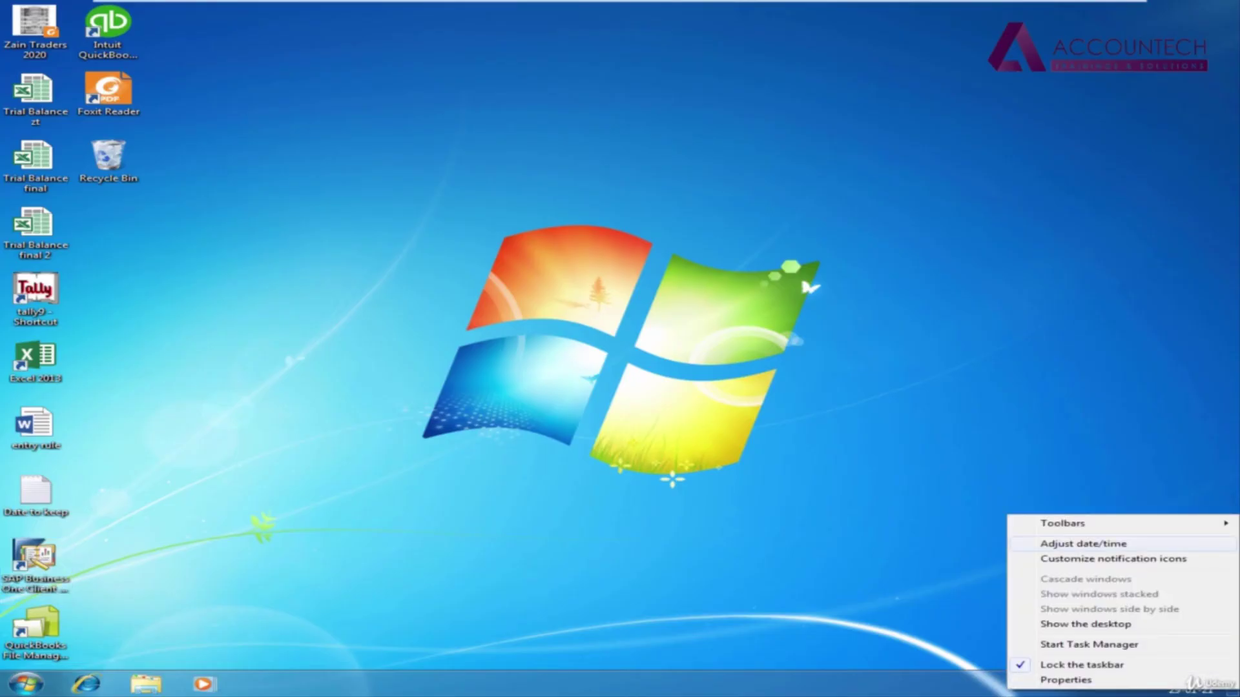
{"action": "left_click", "coordinate": [1083, 544]}
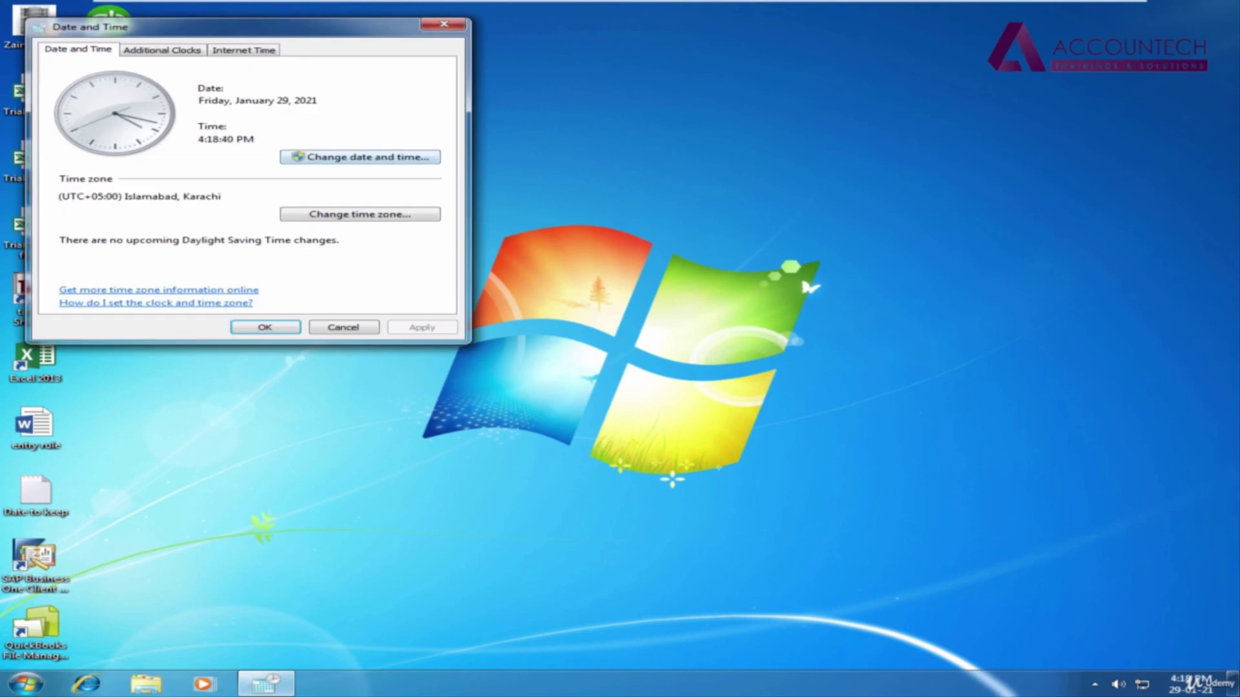
{"action": "left_click", "coordinate": [360, 157]}
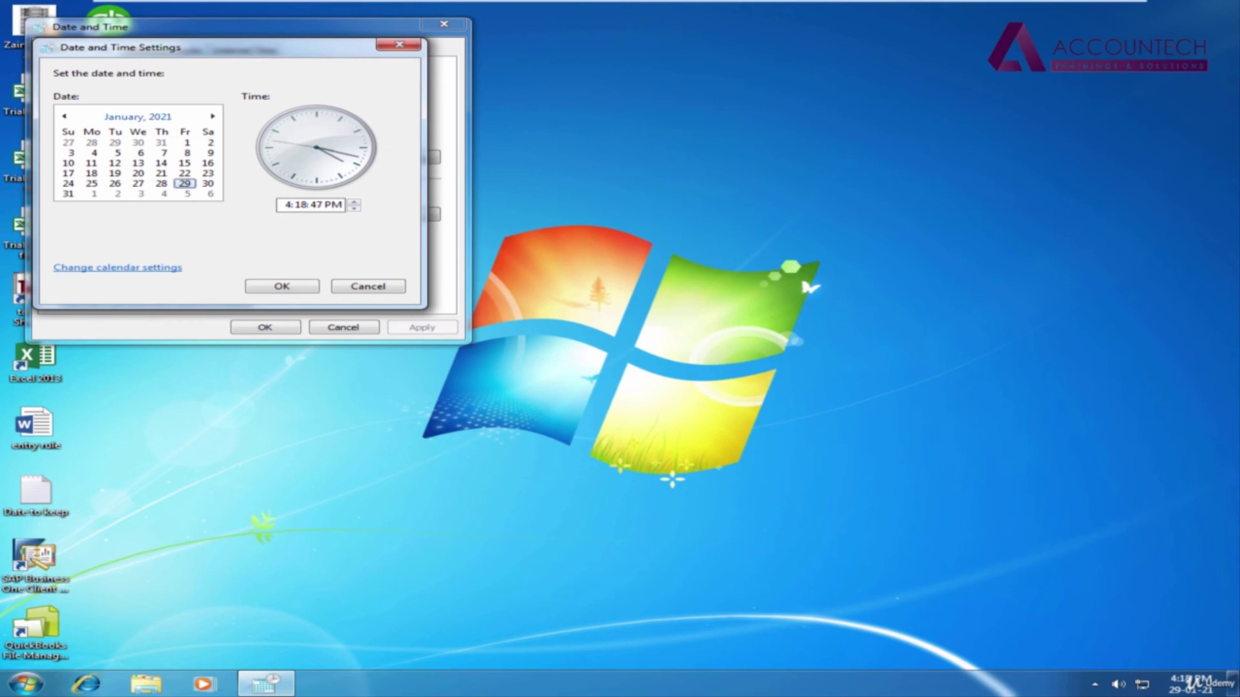
Set the guest date to December 30, 2019, confirm, and select the SAP Business One shortcut.
{"action": "left_click", "coordinate": [138, 116]}
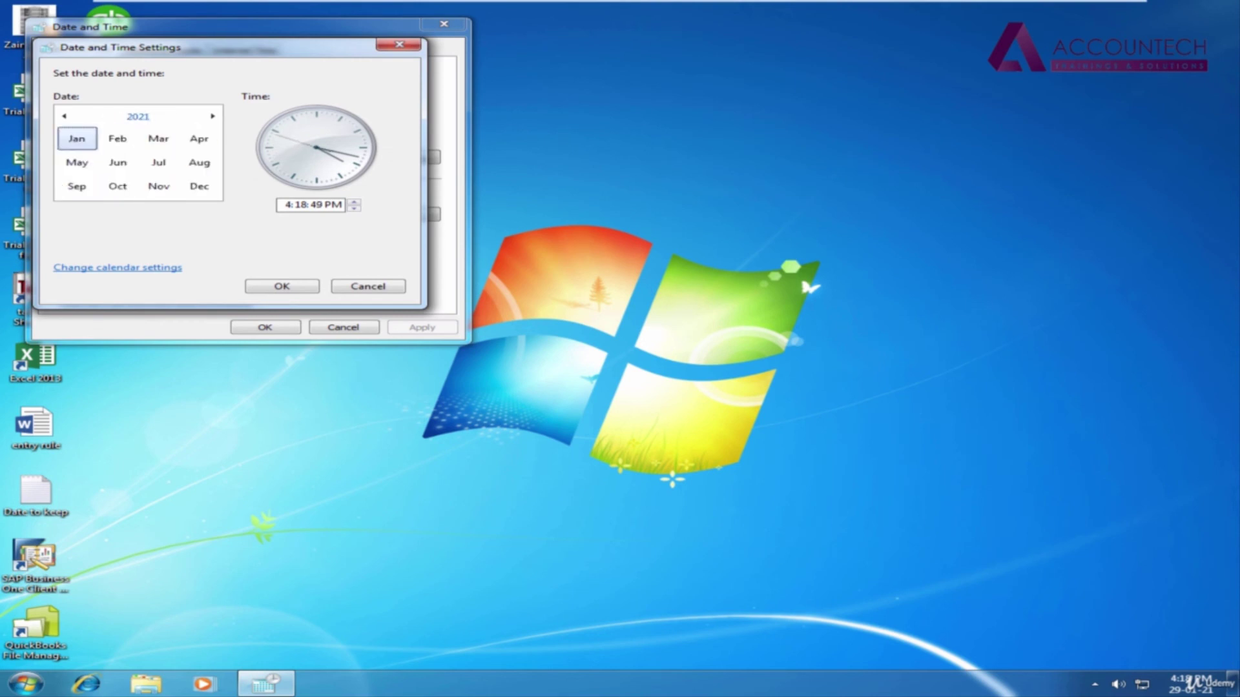
{"action": "left_click", "coordinate": [138, 116]}
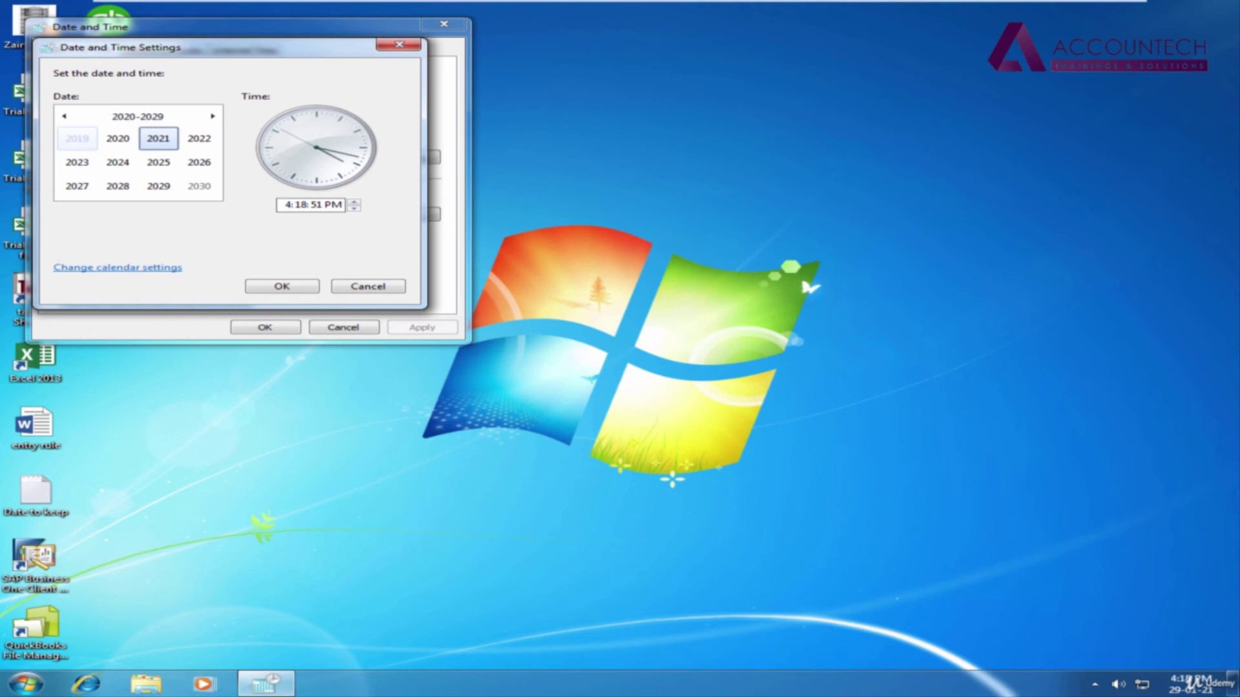
{"action": "left_click", "coordinate": [89, 143]}
{"action": "left_click", "coordinate": [200, 185]}
{"action": "left_click", "coordinate": [92, 194]}
{"action": "left_click", "coordinate": [282, 286]}
{"action": "key", "text": "Return"}
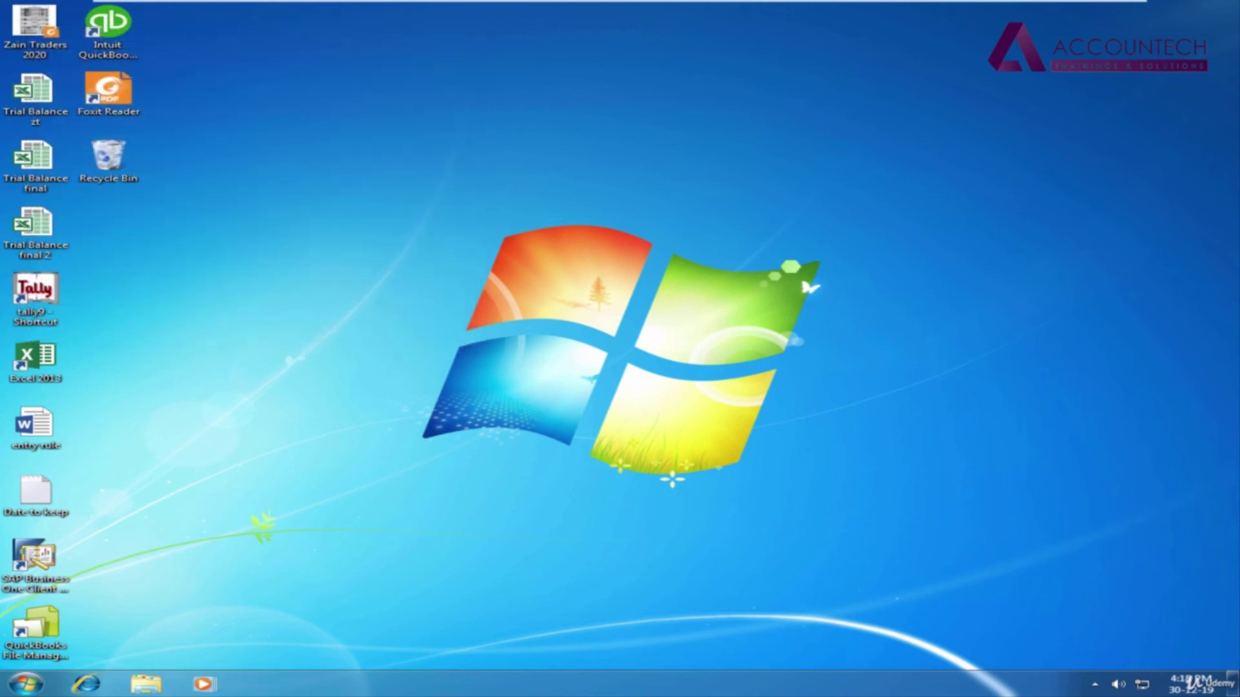
{"action": "mouse_move", "coordinate": [1191, 683]}
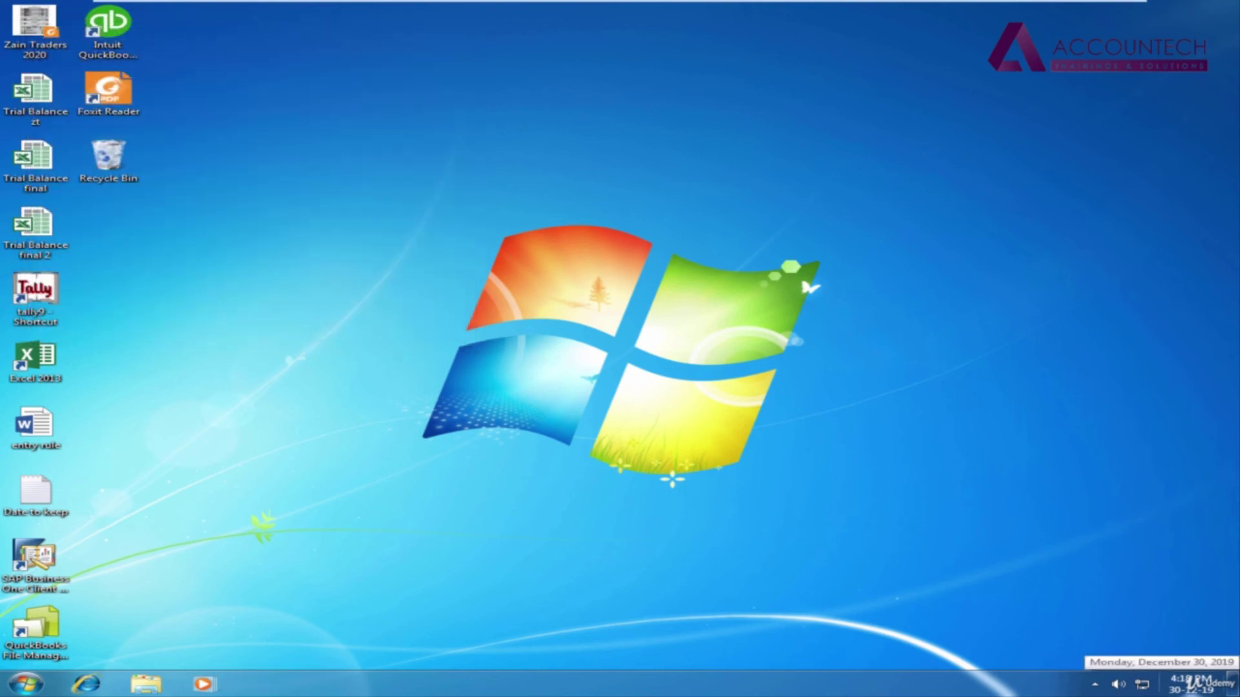
{"action": "left_click", "coordinate": [35, 561]}
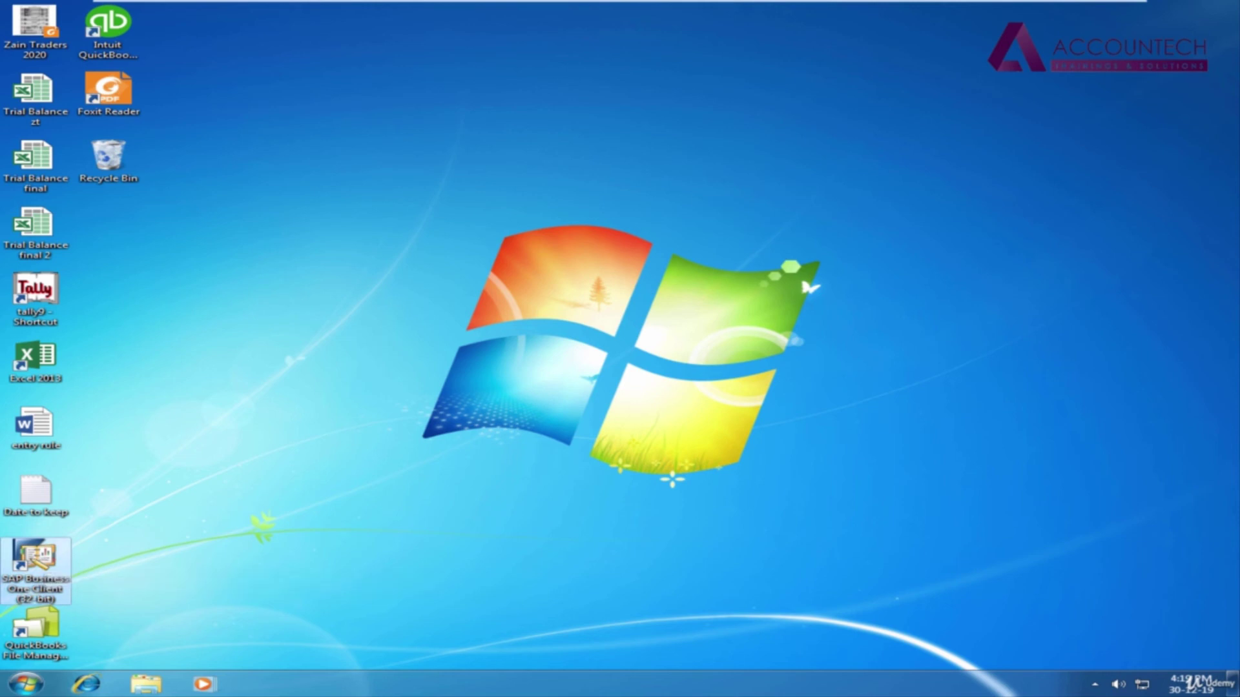
Launch SAP Business One Service Manager from the Start menu and approve the UAC prompt.
{"action": "left_click", "coordinate": [25, 683]}
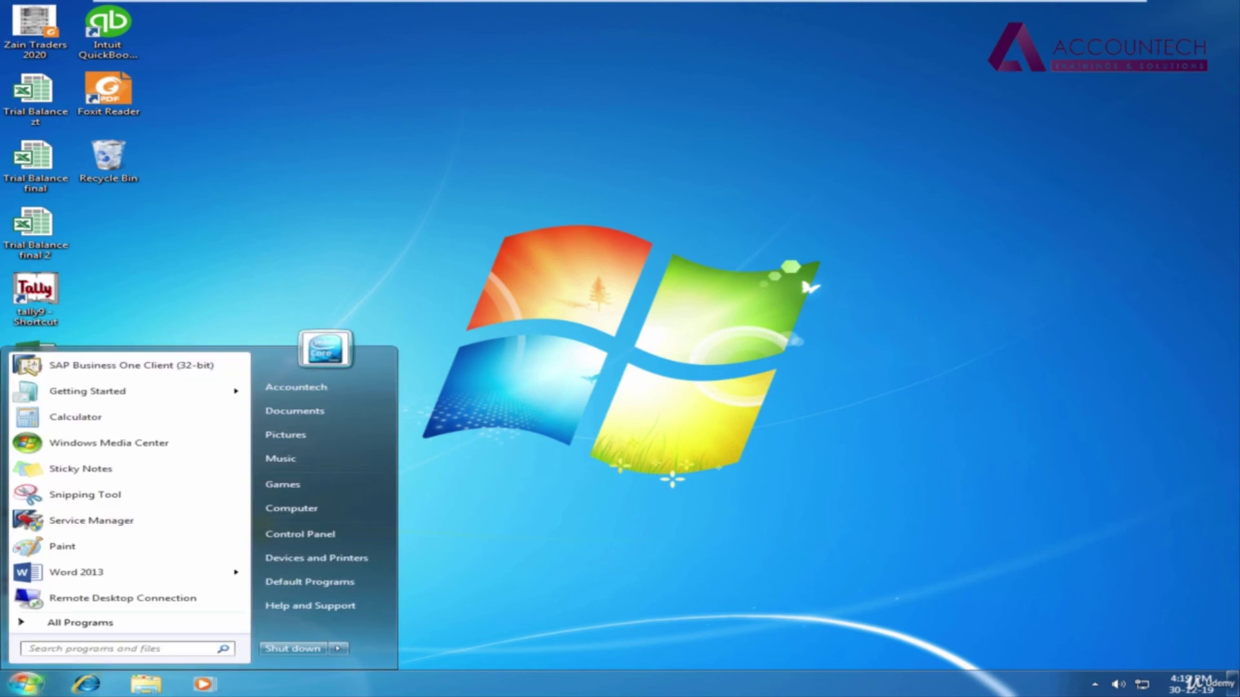
{"action": "left_click", "coordinate": [26, 683]}
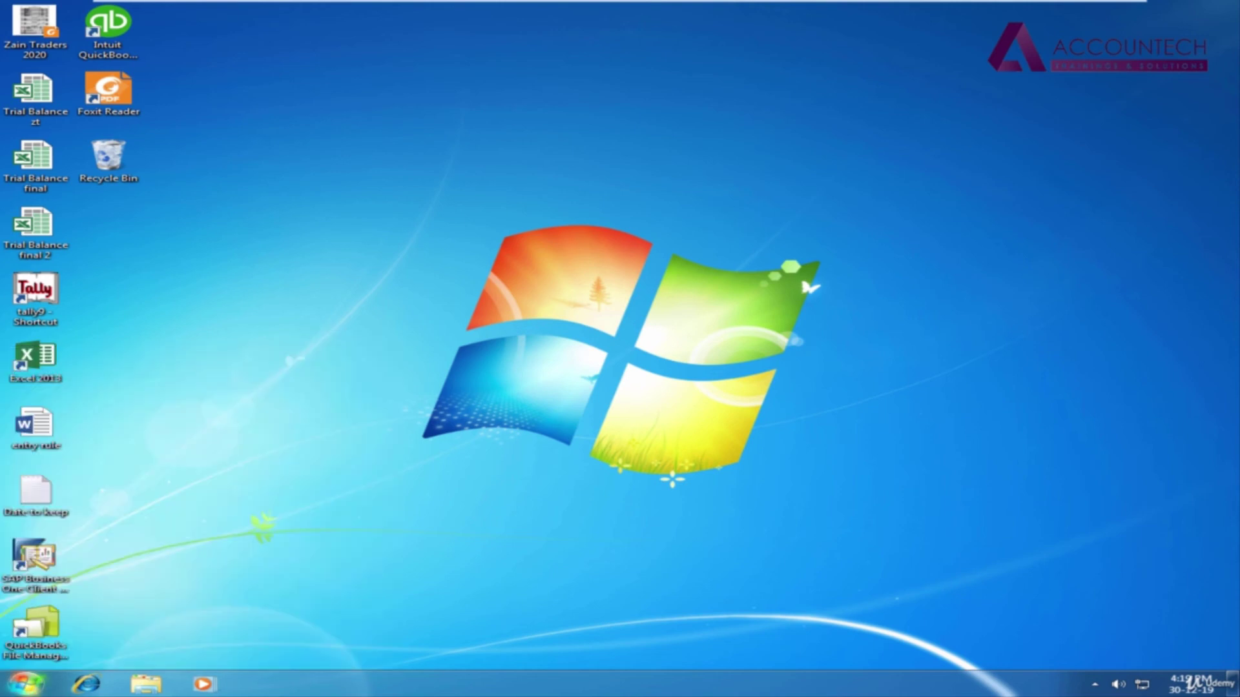
{"action": "left_click", "coordinate": [26, 683]}
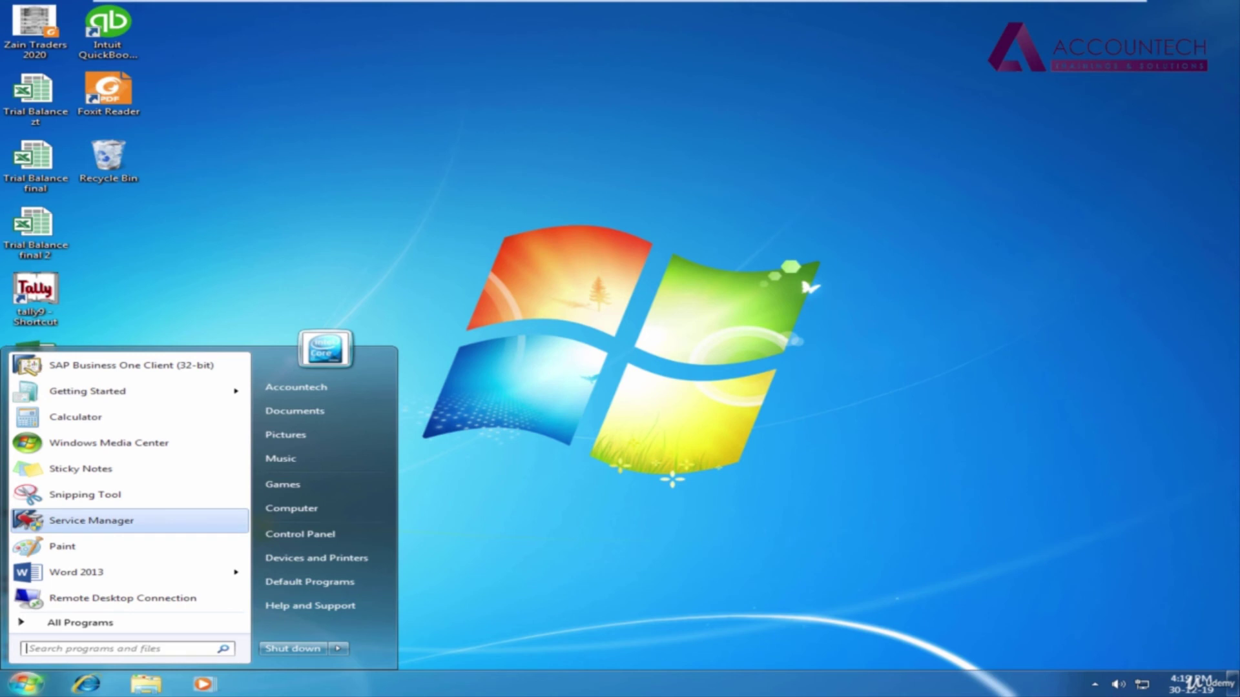
{"action": "key", "text": "Return"}
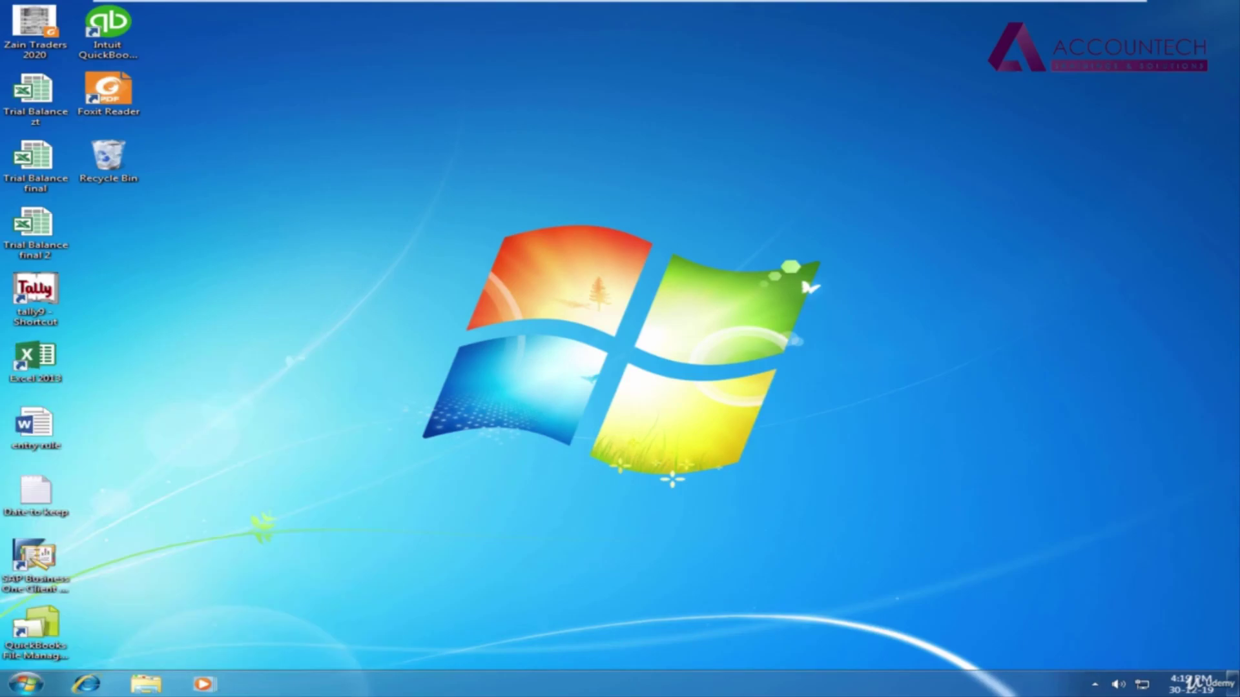
{"action": "left_click", "coordinate": [1094, 684]}
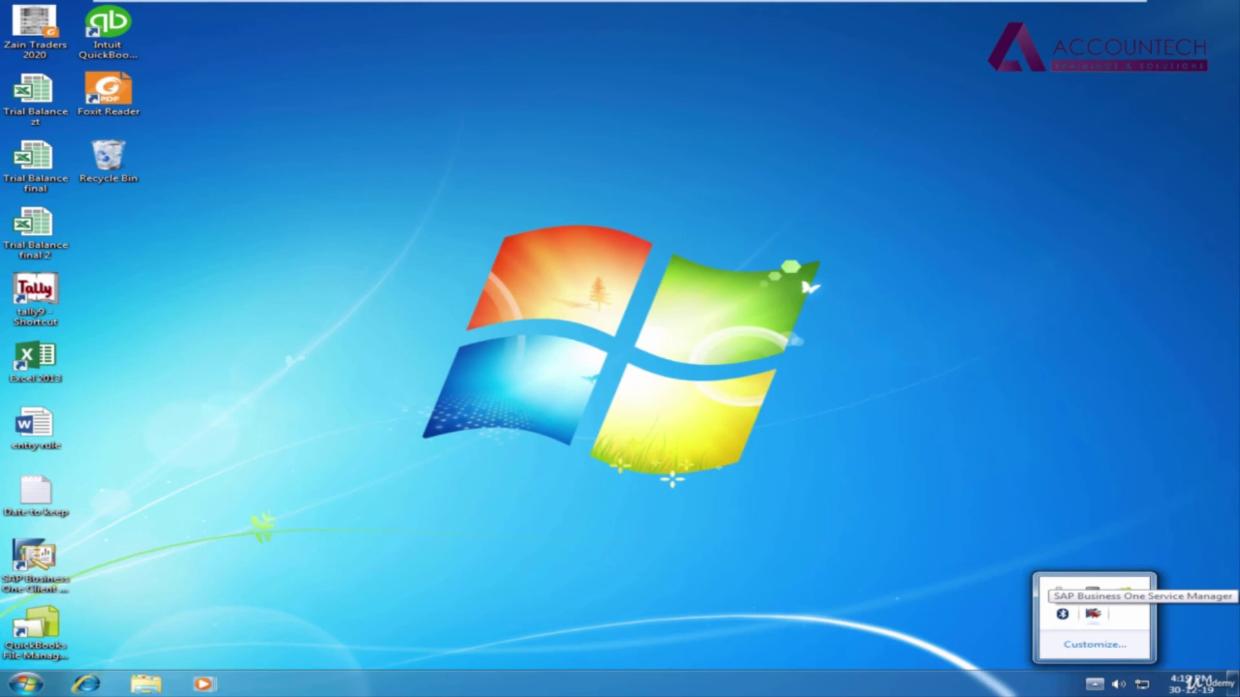
Start the License Manager service in Service Manager and close the window.
{"action": "double_click", "coordinate": [1092, 613]}
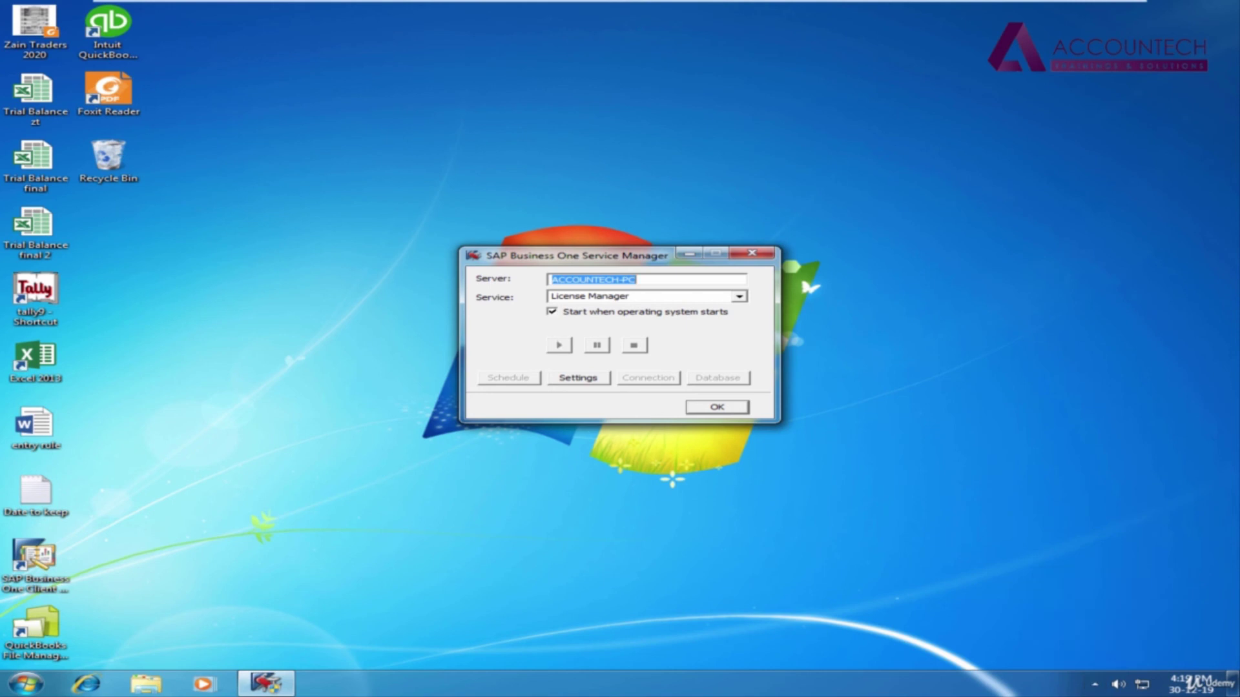
{"action": "left_click", "coordinate": [558, 345]}
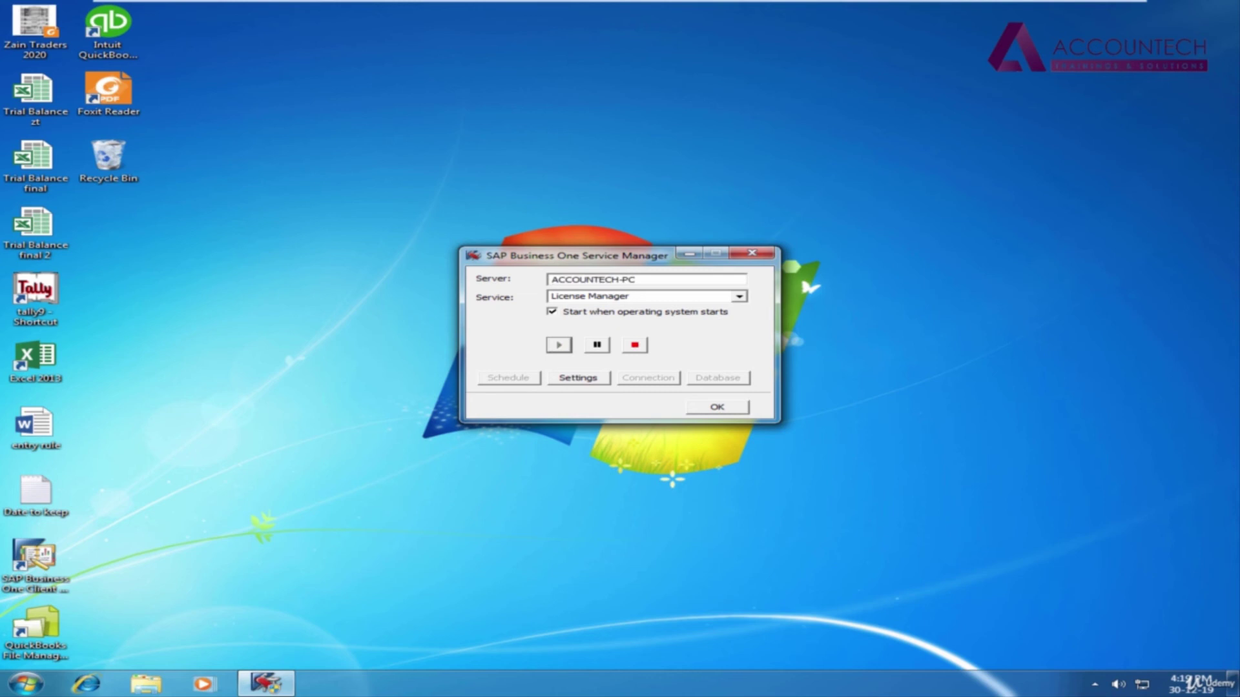
{"action": "key", "text": "Return"}
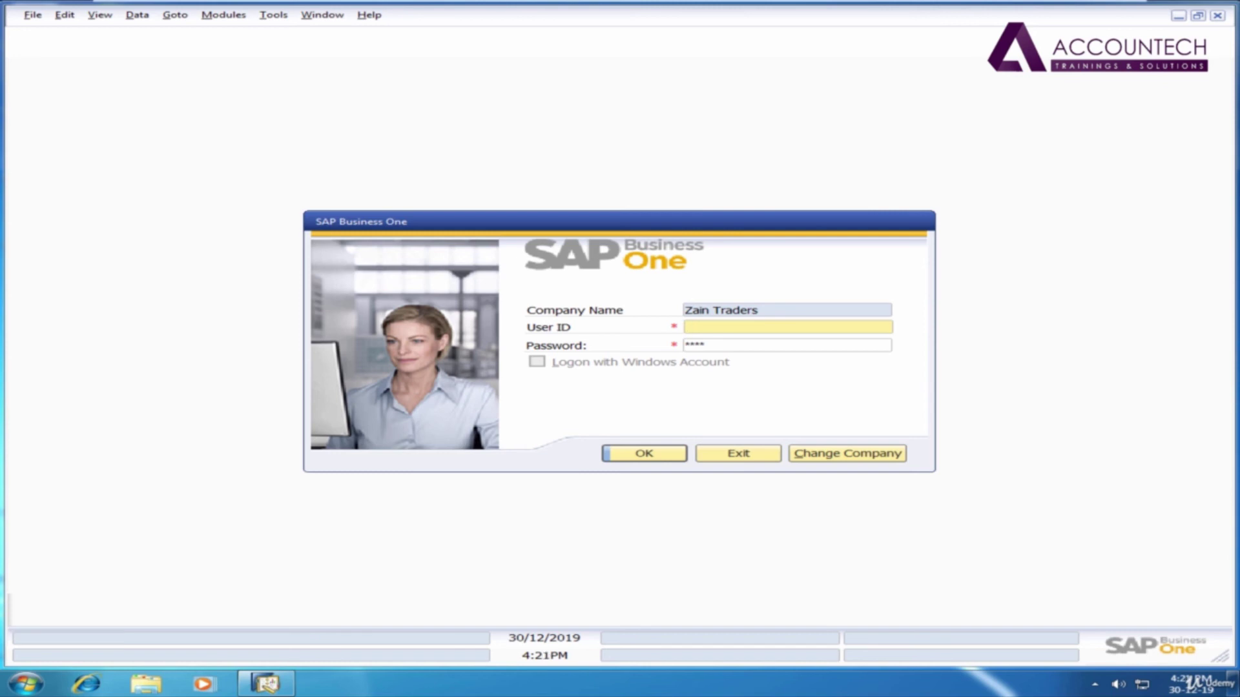
Open Change Company and switch the selection between OEC Computers and Zain Traders.
{"action": "left_click", "coordinate": [847, 453]}
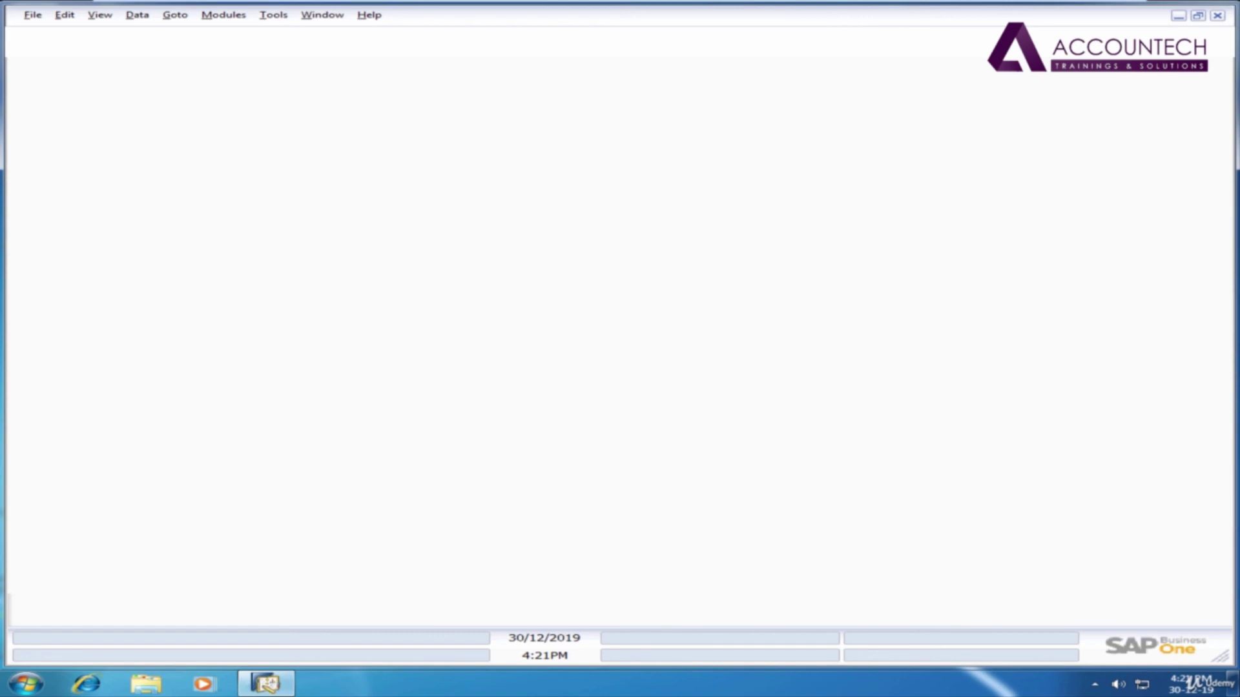
{"action": "left_click", "coordinate": [360, 341]}
{"action": "left_click", "coordinate": [348, 357]}
{"action": "left_click", "coordinate": [359, 341]}
{"action": "left_click", "coordinate": [348, 357]}
{"action": "left_click", "coordinate": [360, 340]}
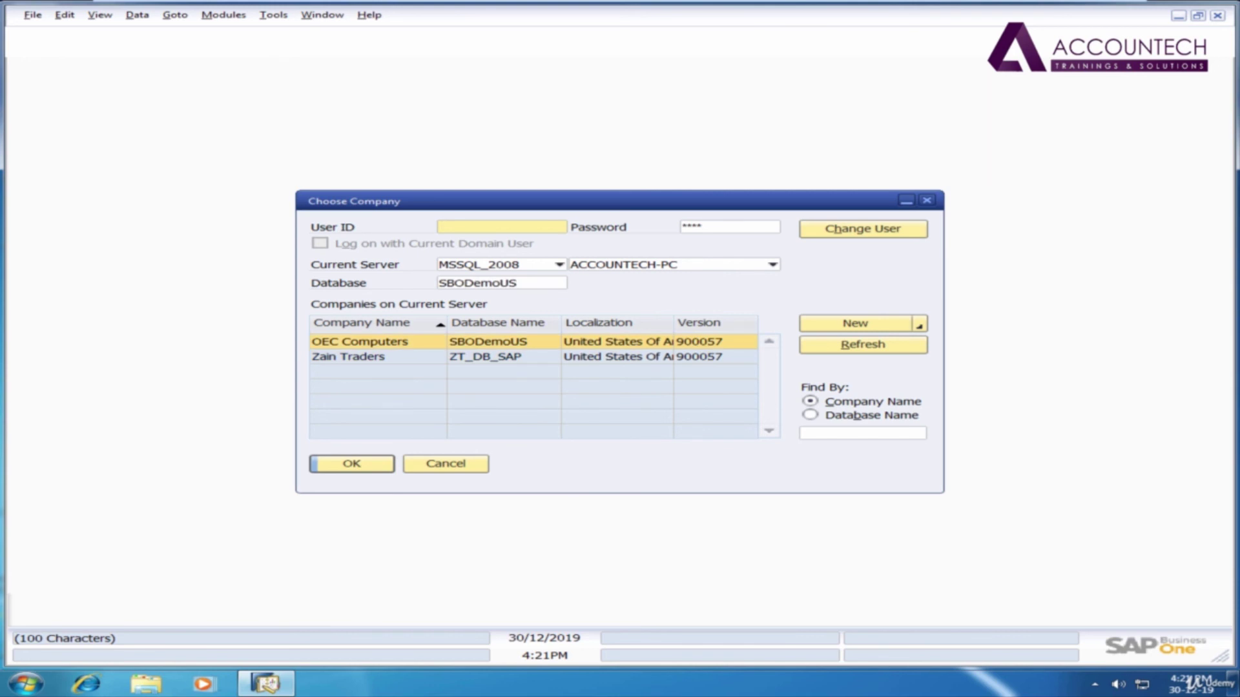
{"action": "left_click", "coordinate": [348, 357]}
{"action": "left_click", "coordinate": [359, 341]}
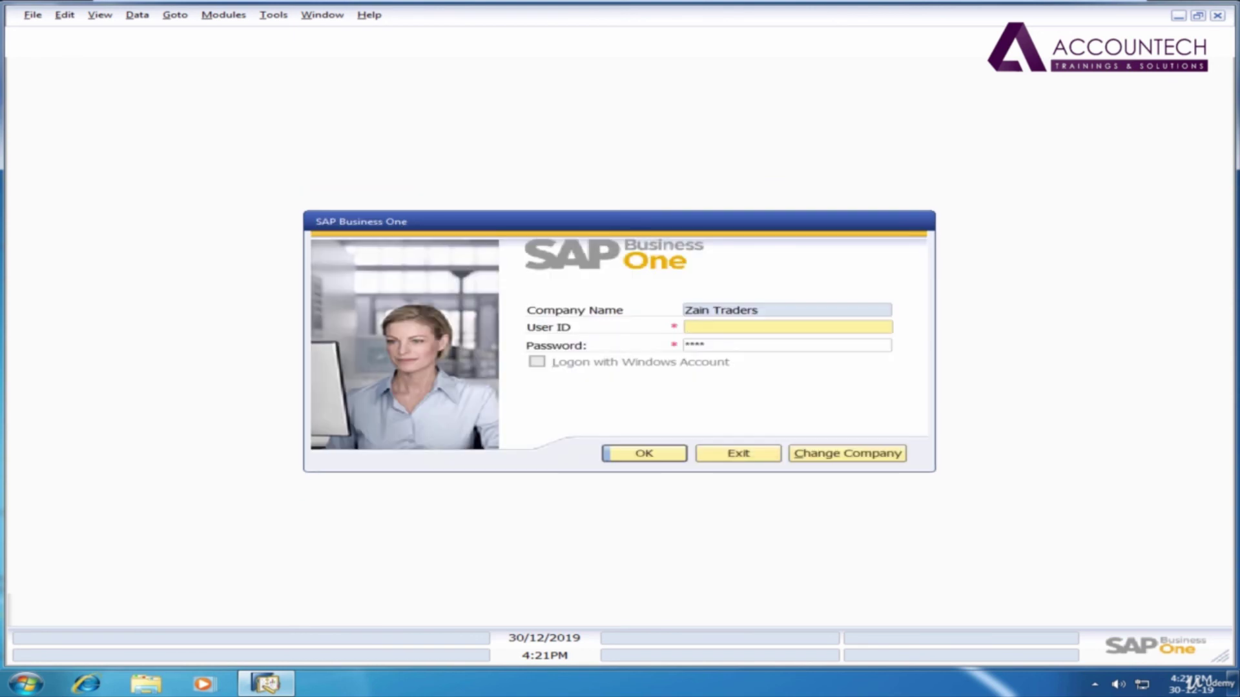
Exit the logon, quit SAP Business One, and reopen Service Manager from the tray.
{"action": "left_click", "coordinate": [738, 453]}
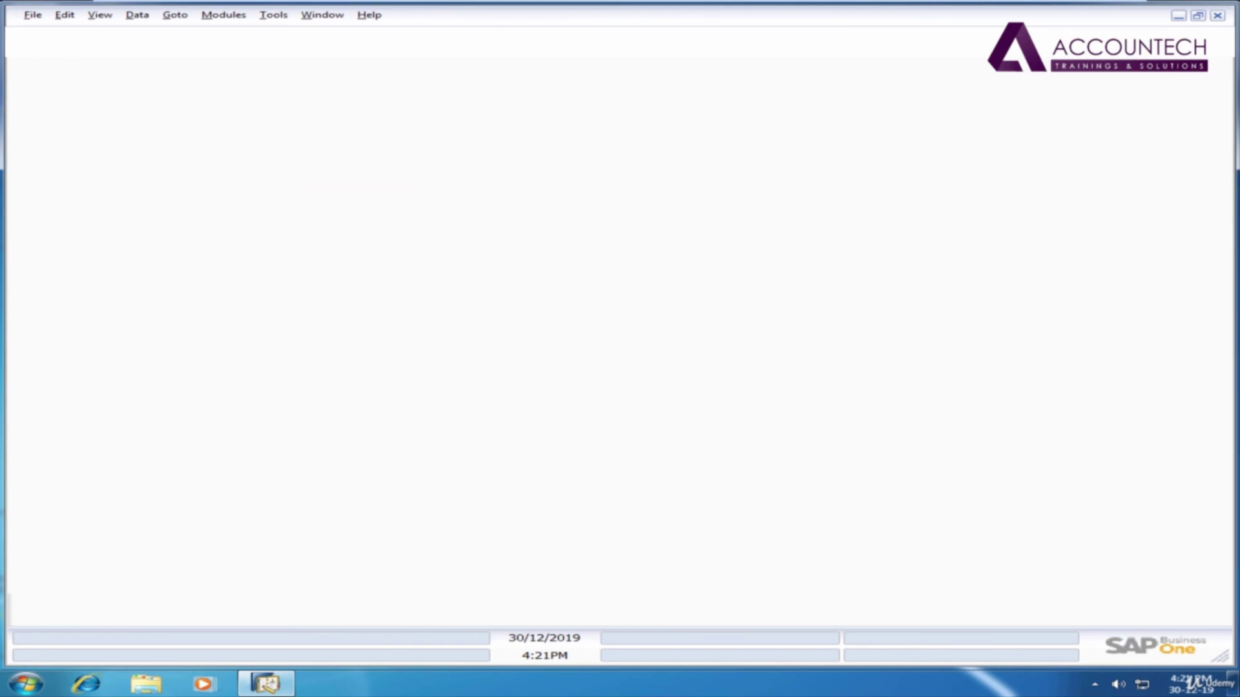
{"action": "left_click", "coordinate": [1094, 684]}
{"action": "left_click", "coordinate": [1092, 613]}
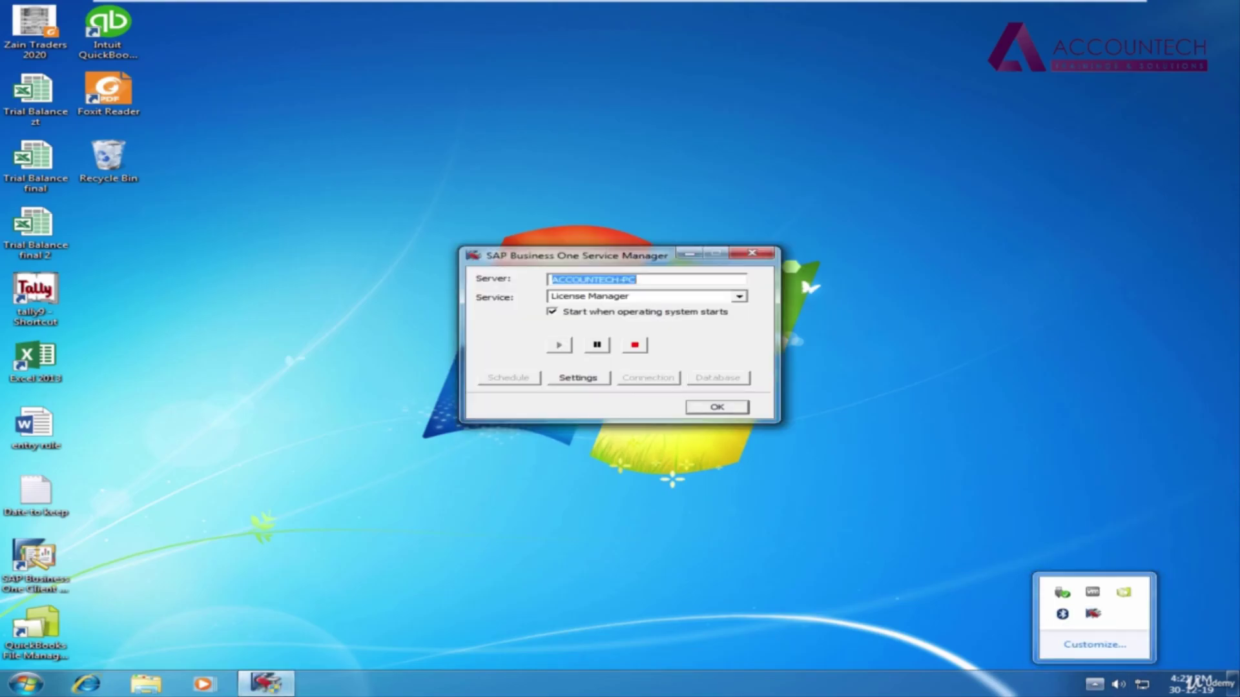
Restart the License Manager service and relaunch the SAP Business One Client to its logon window.
{"action": "left_click", "coordinate": [634, 344]}
{"action": "left_click", "coordinate": [559, 345]}
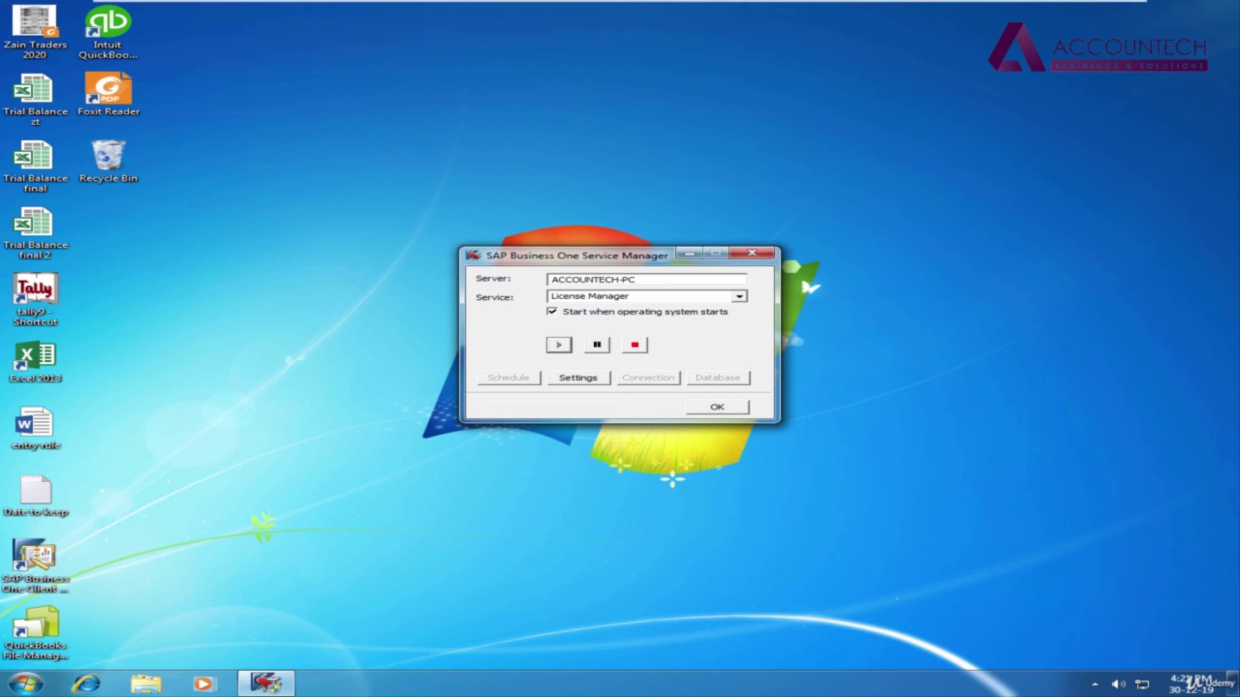
{"action": "key", "text": "Escape"}
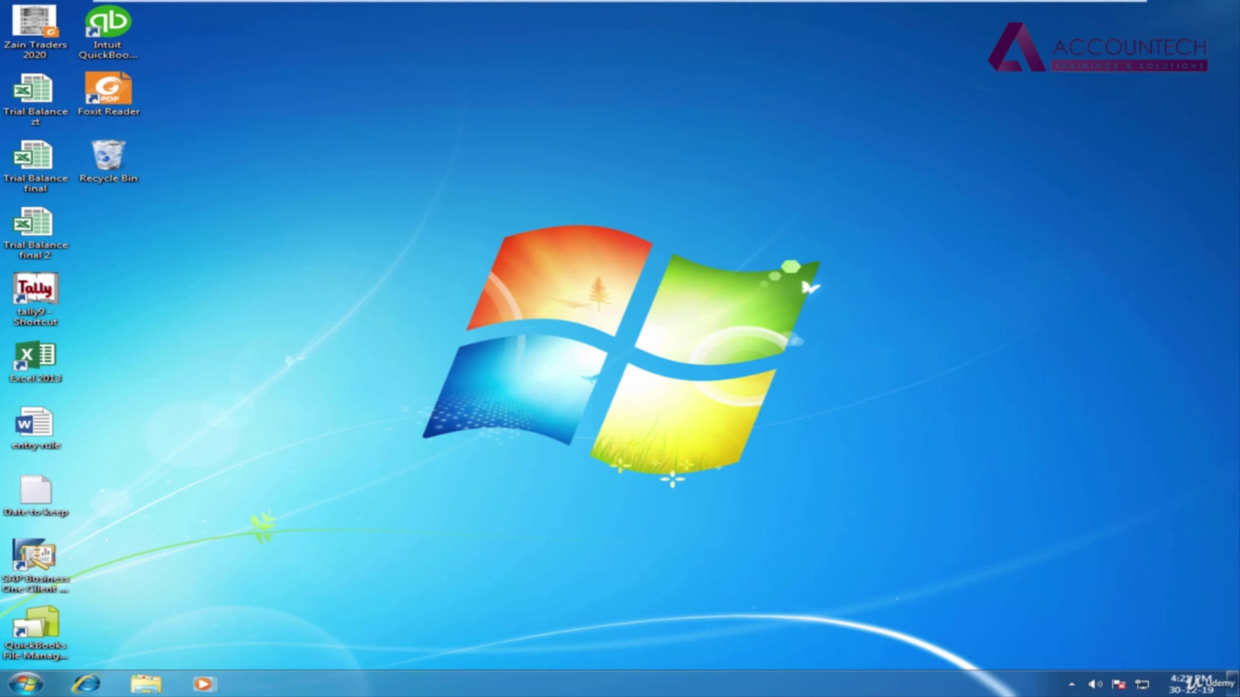
{"action": "left_click", "coordinate": [35, 561]}
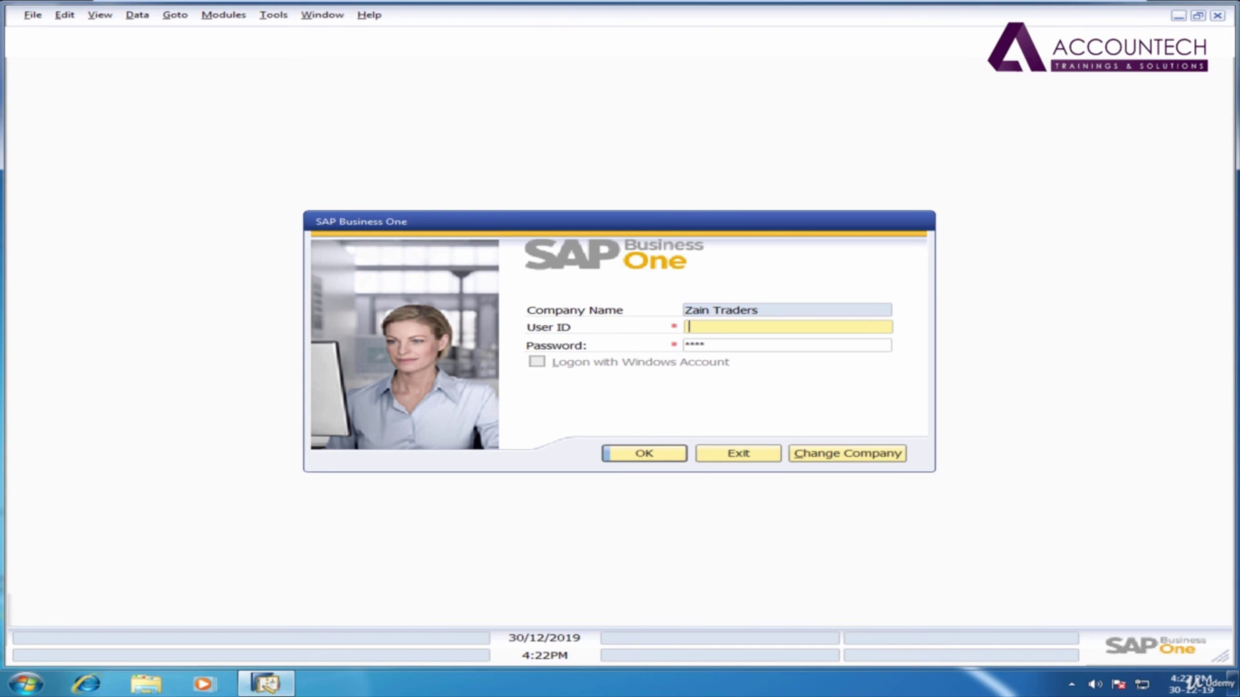
Log on to OEC Computers via Change Company with user ID 'manager' and the password.
{"action": "key", "text": "alt+c"}
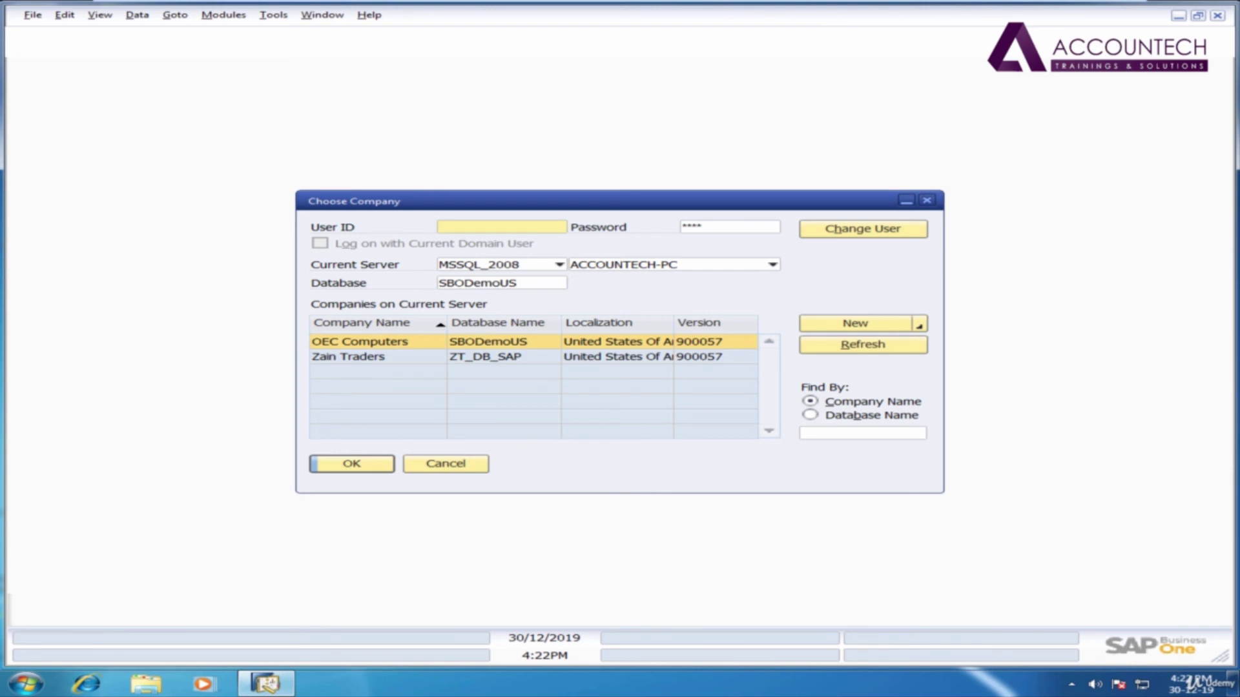
{"action": "key", "text": "Tab"}
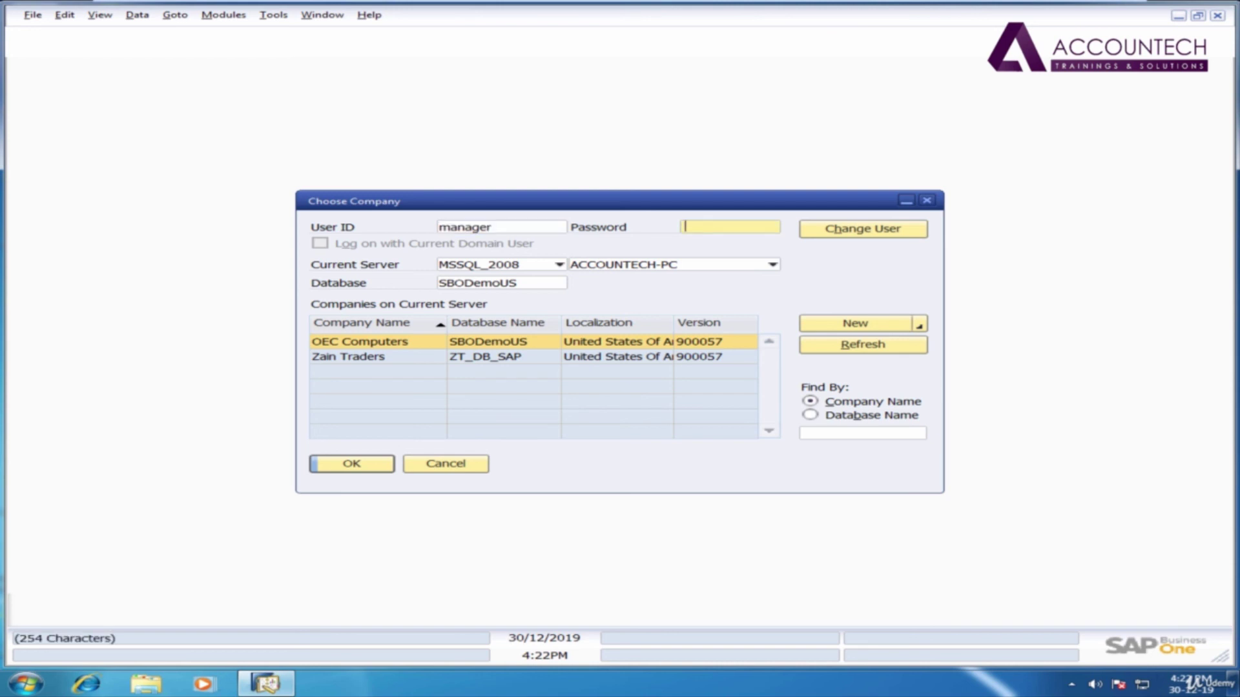
{"action": "key", "text": "Return"}
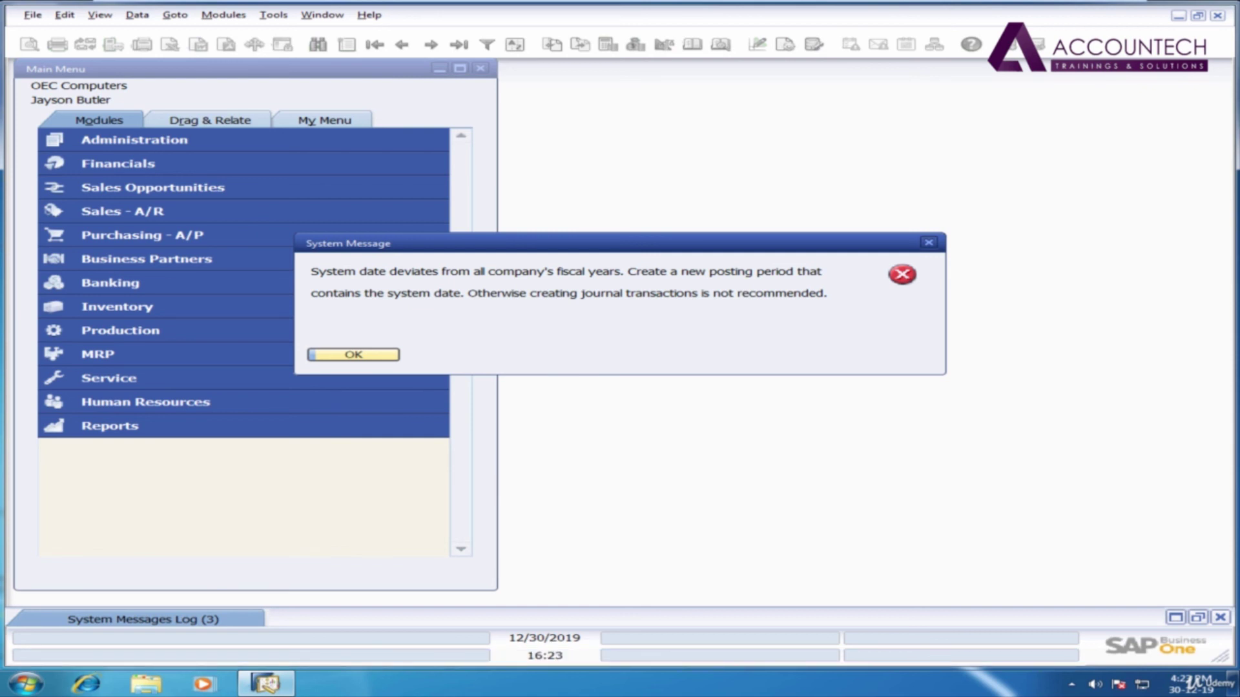
Dismiss the fiscal-year system-date warning and suspend the Windows 7 2018 virtual machine.
{"action": "left_click", "coordinate": [353, 354]}
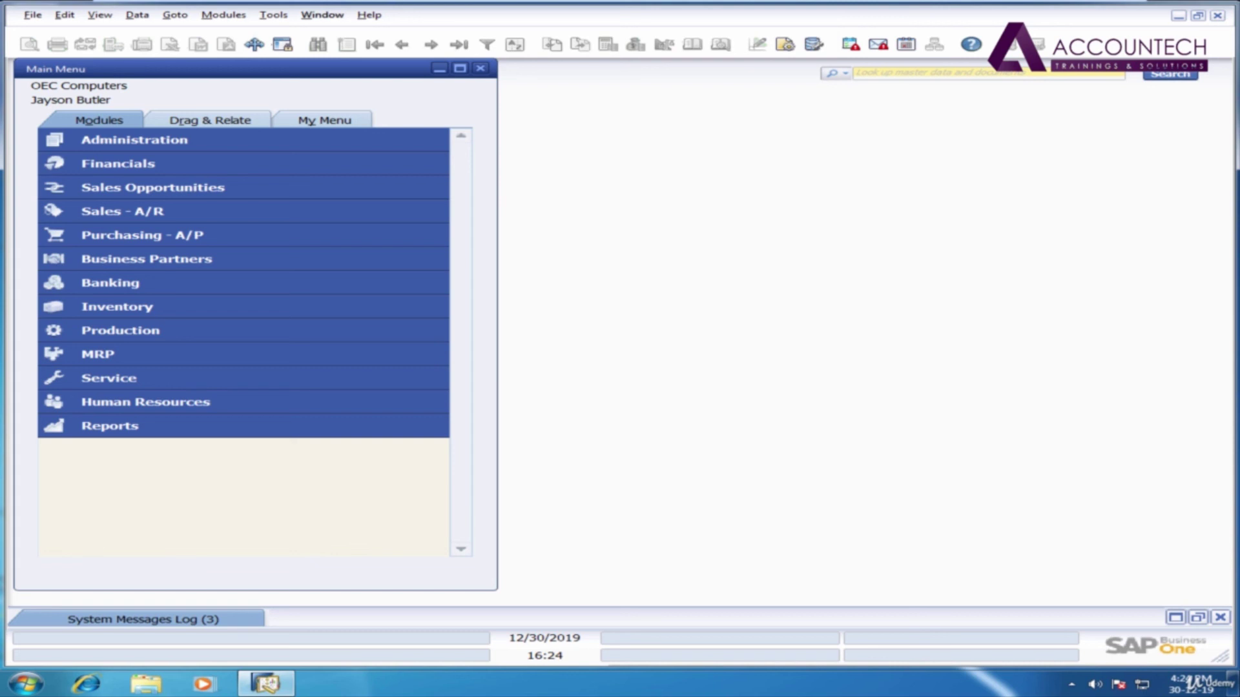
{"action": "mouse_move", "coordinate": [619, 2]}
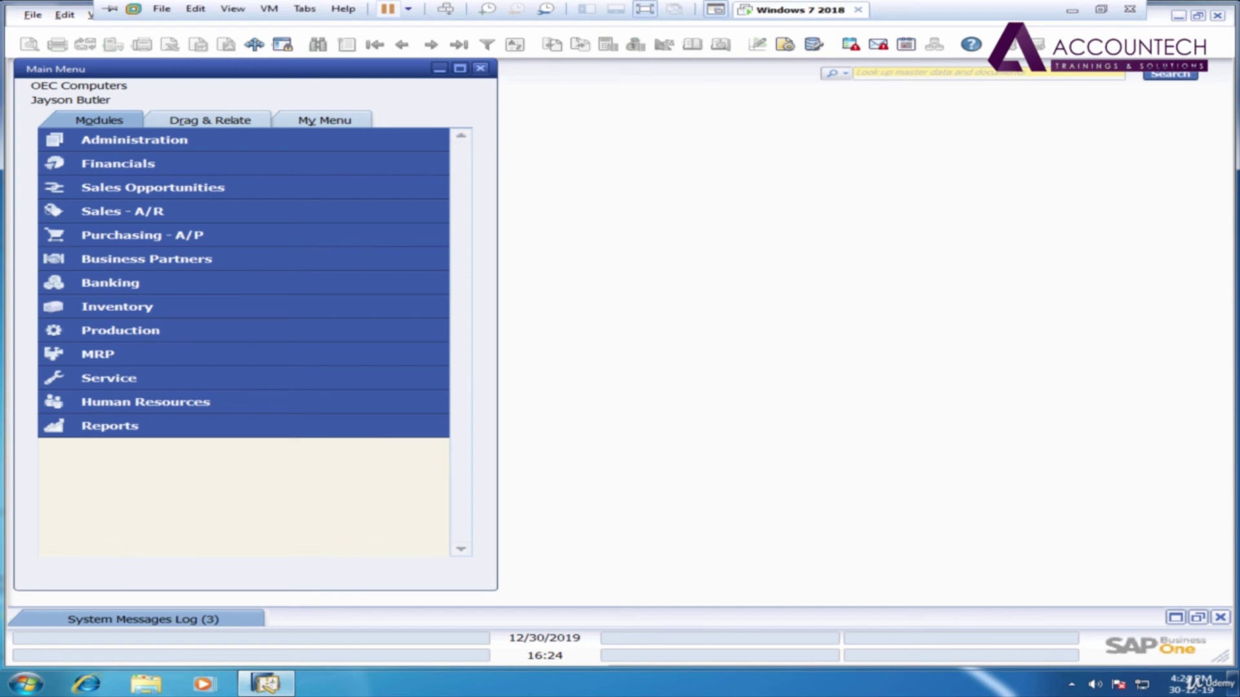
{"action": "left_click", "coordinate": [387, 9]}
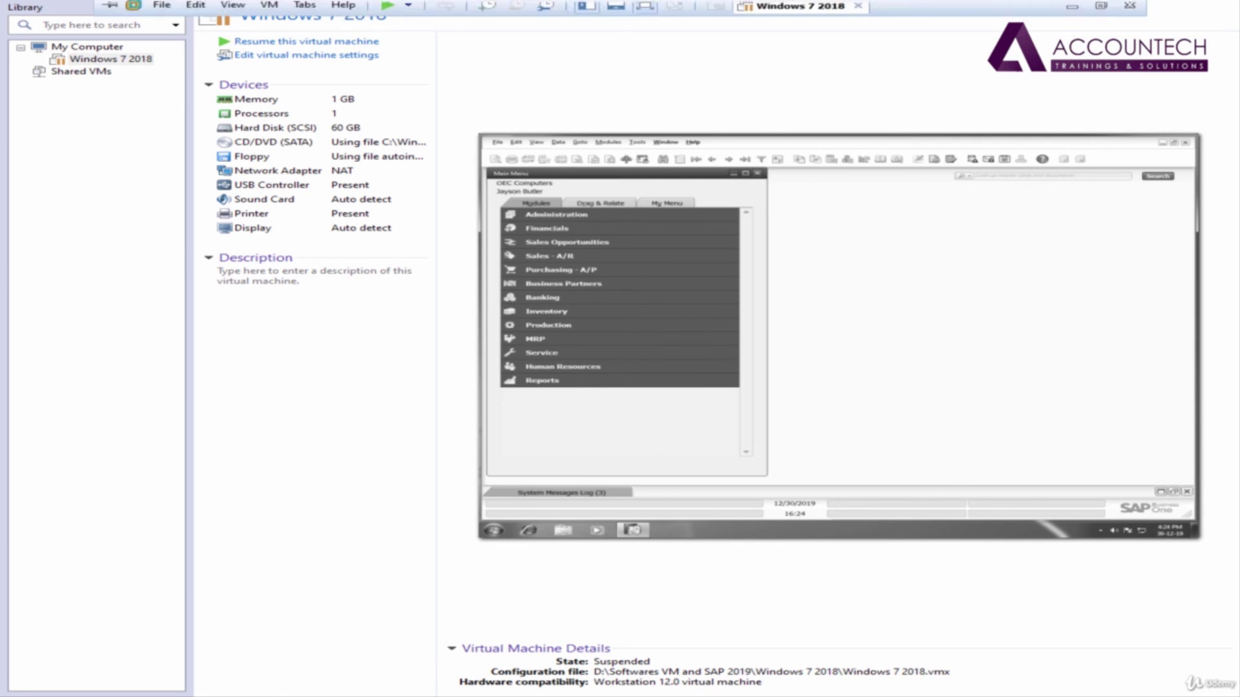
Leave VMware full screen for the host desktop and try youtube.com in Chrome.
{"action": "key", "text": "ctrl+alt+Return"}
{"action": "key", "text": "super+d"}
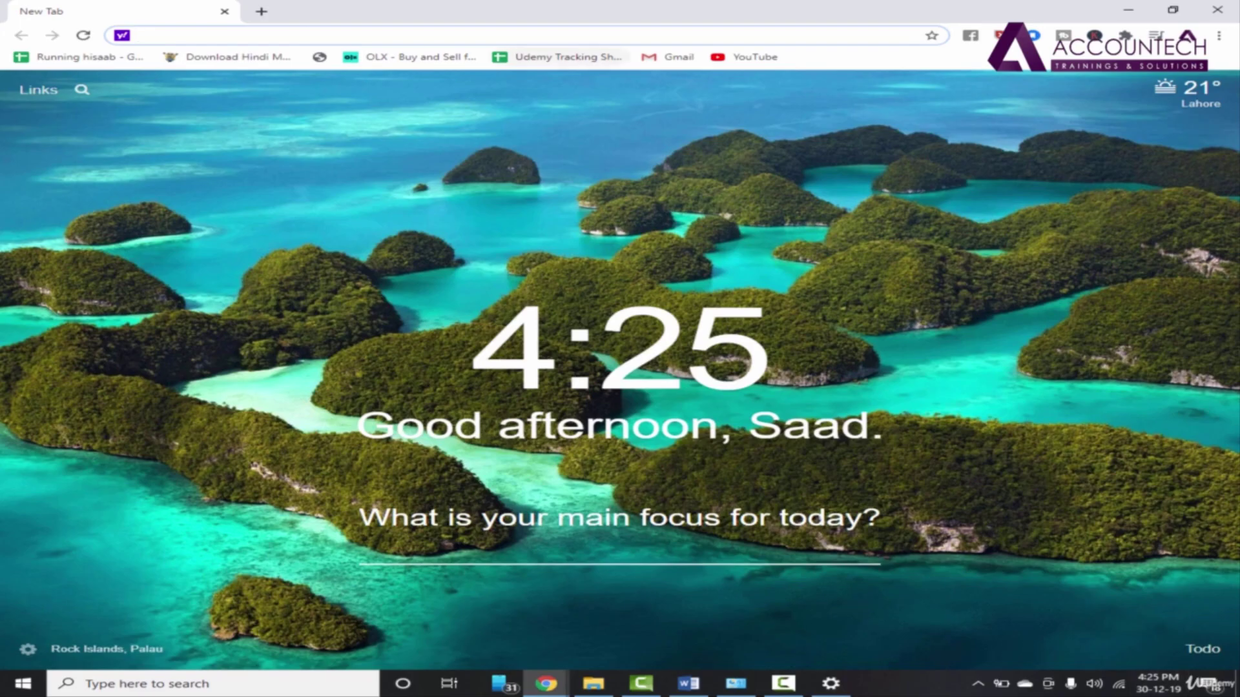
{"action": "type", "text": "you"}
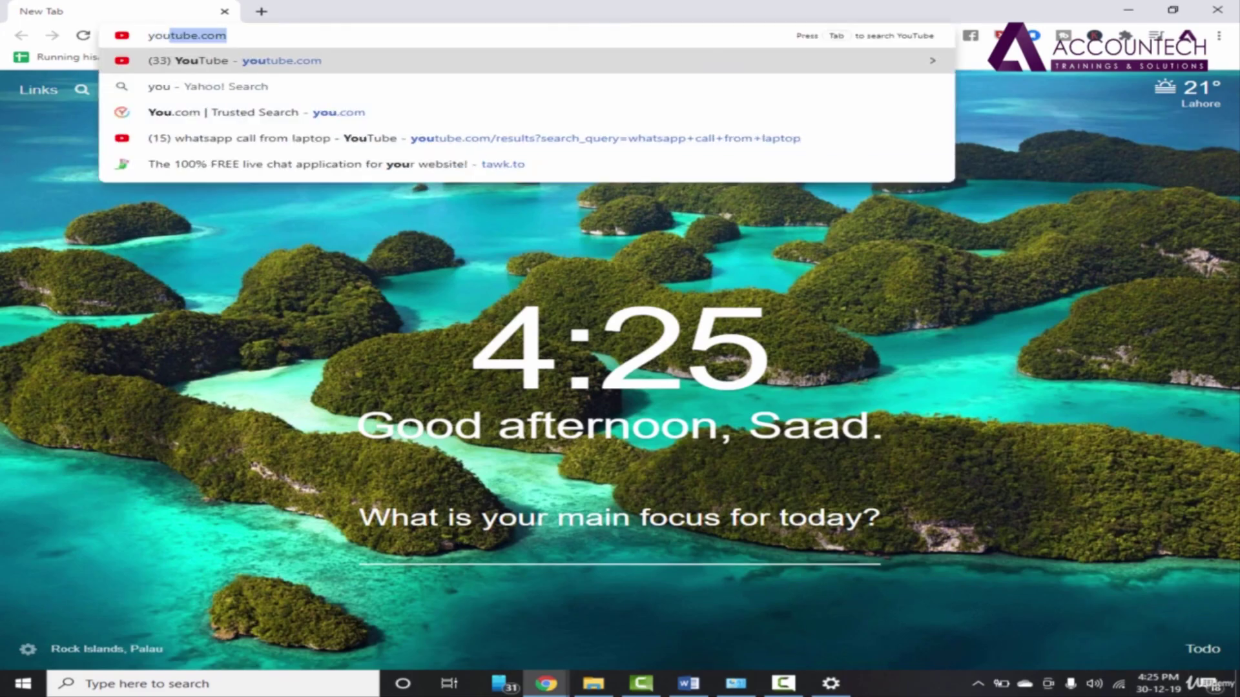
{"action": "key", "text": "Return"}
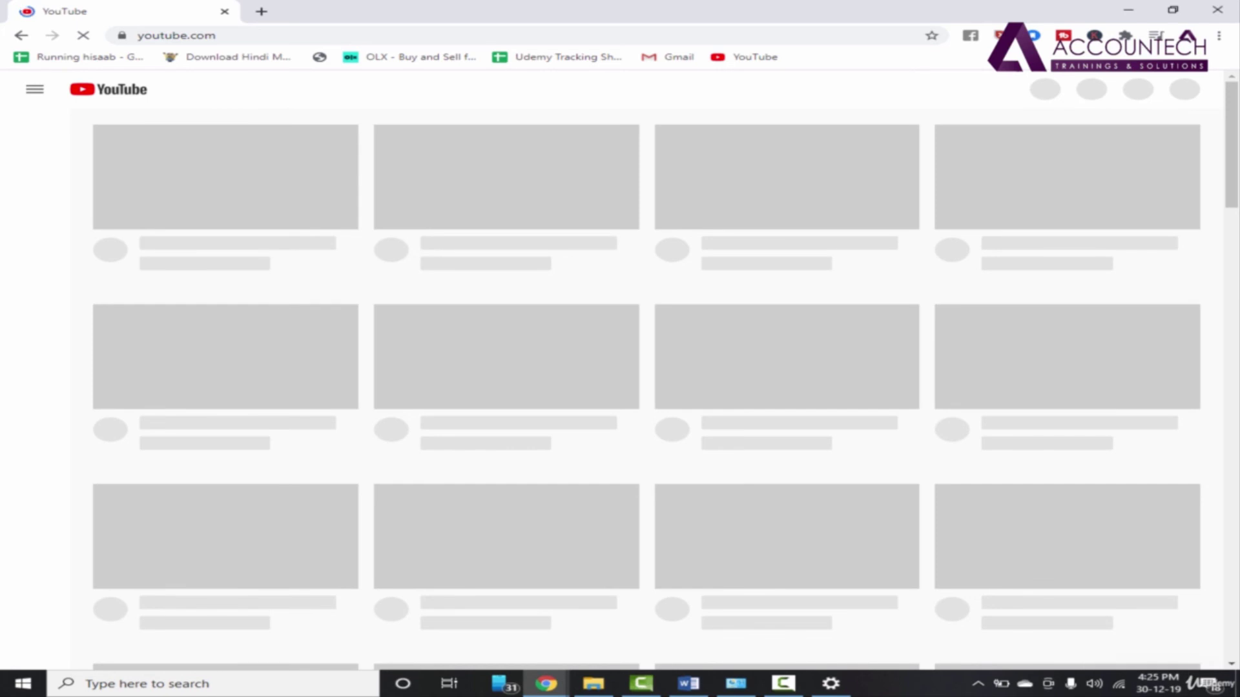
{"action": "key", "text": "alt+Left"}
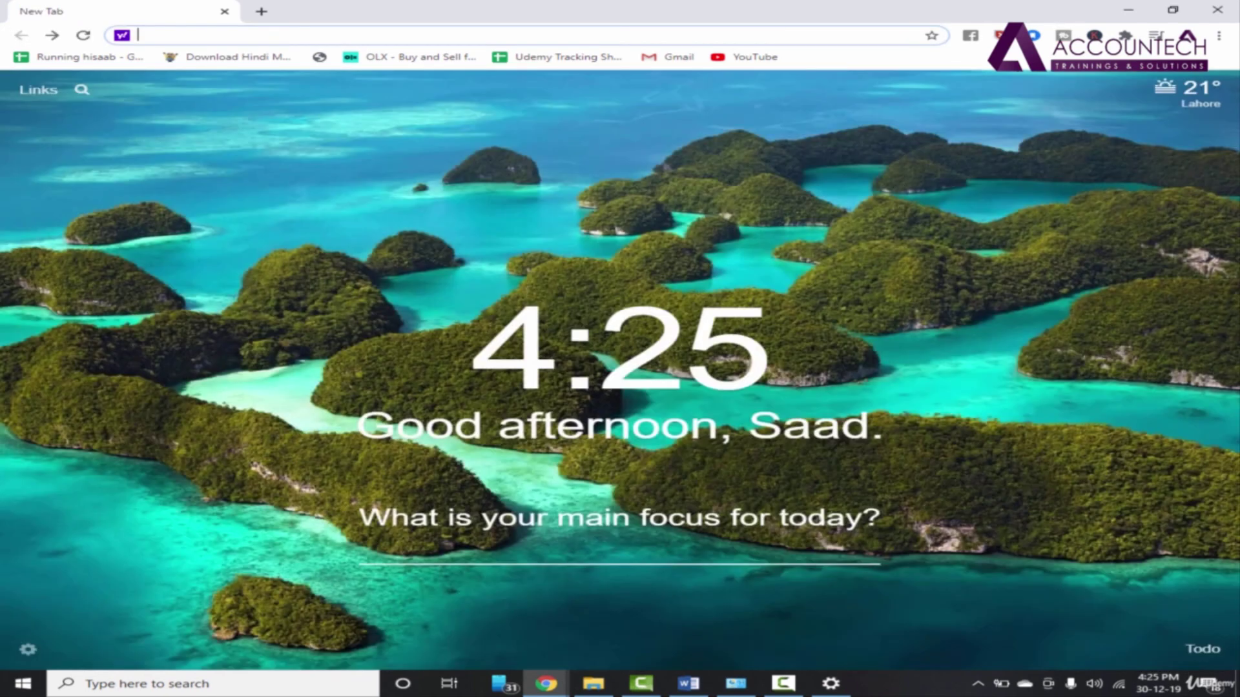
Load google.com to confirm the clock-behind error, then close the tab.
{"action": "type", "text": "google.com"}
{"action": "key", "text": "Return"}
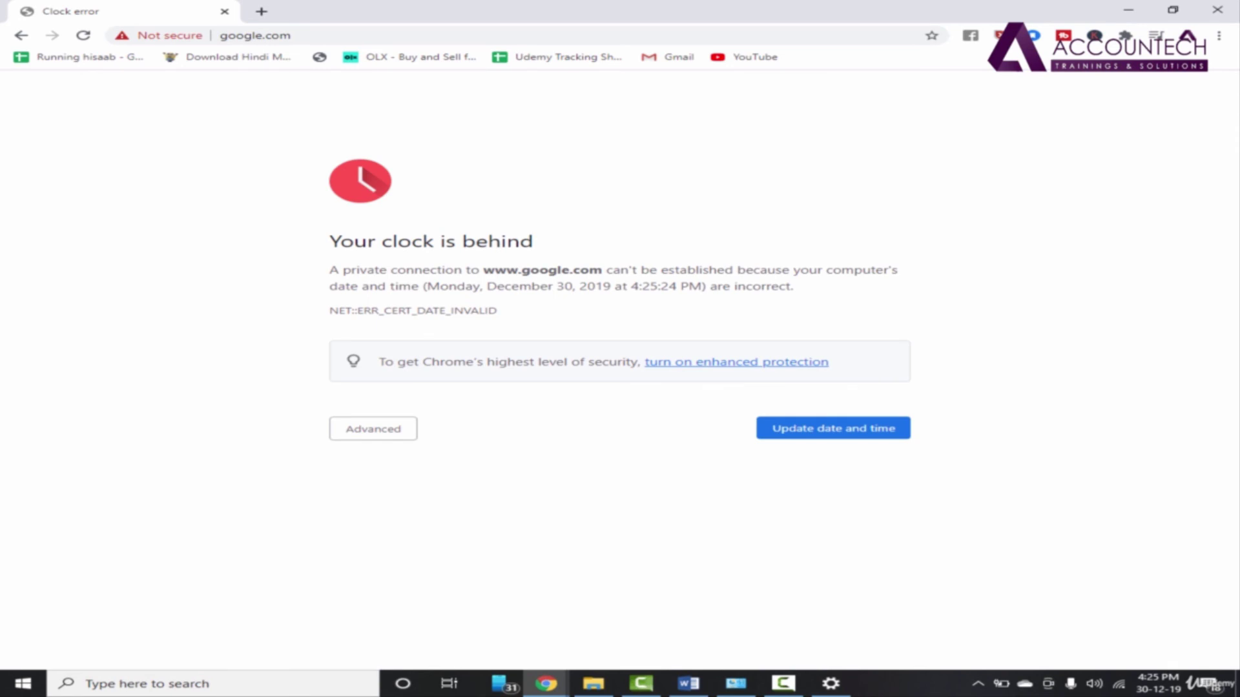
{"action": "key", "text": "ctrl+w"}
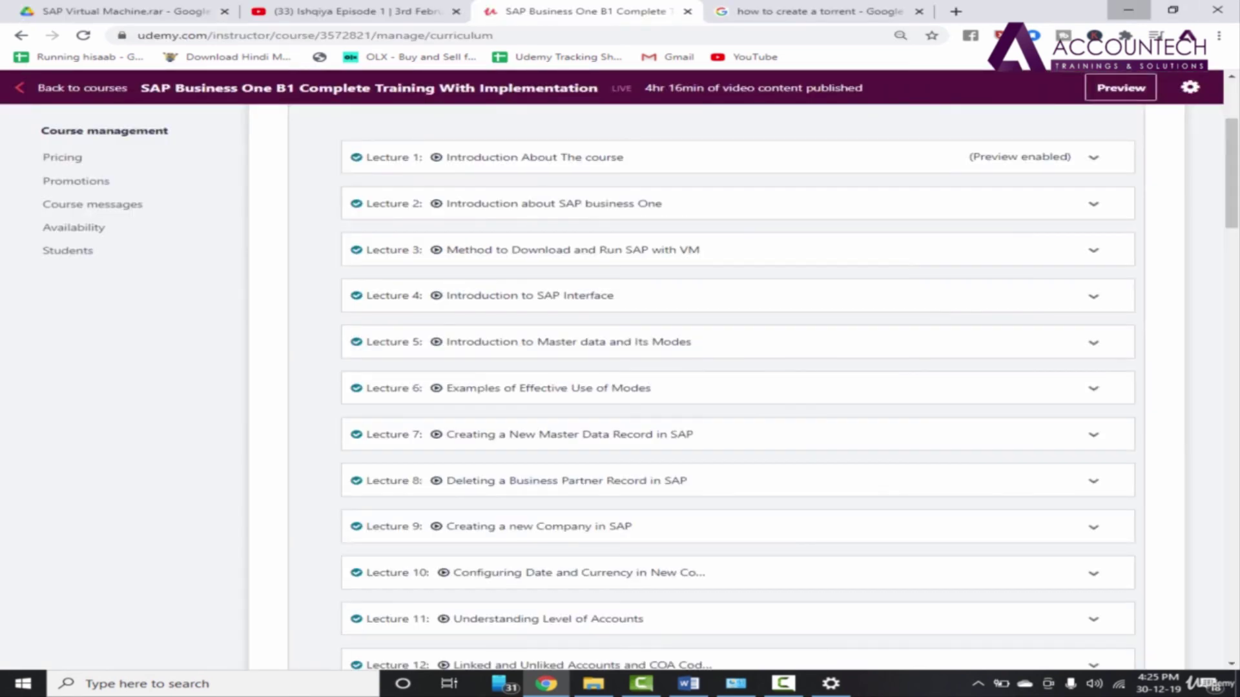
{"action": "left_click", "coordinate": [1128, 11]}
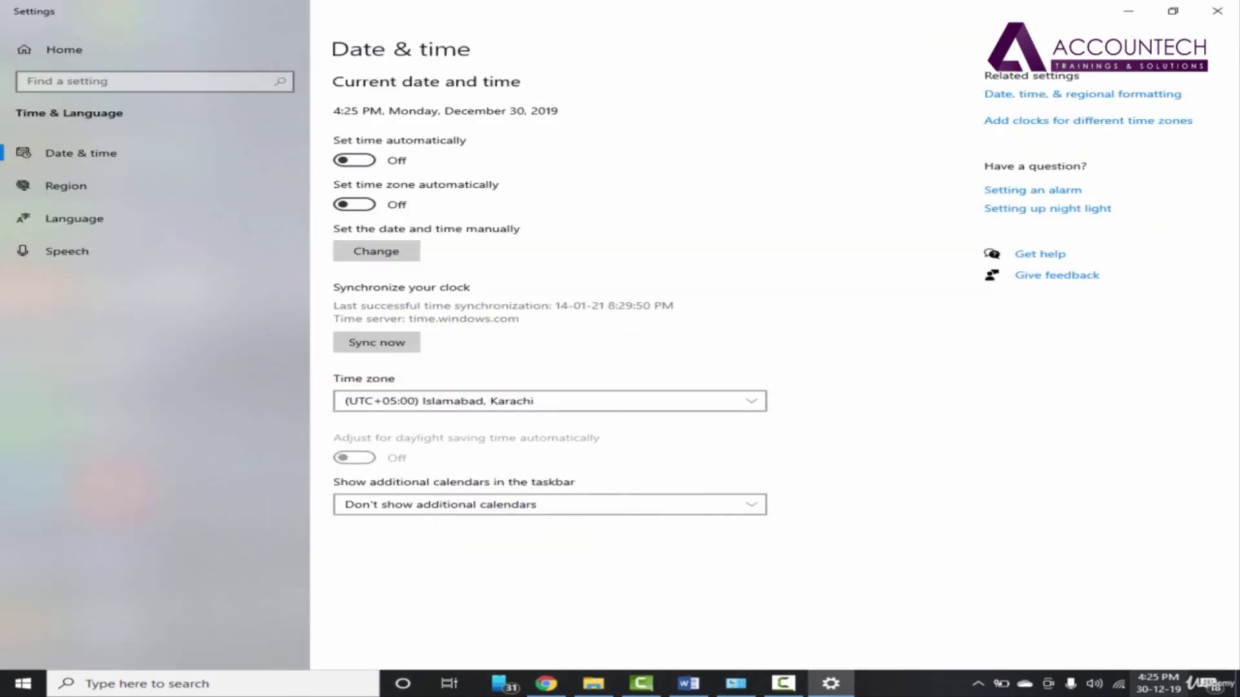
Reach the Change date and time dialog through Region's additional date, time and regional settings.
{"action": "right_click", "coordinate": [1155, 683]}
{"action": "left_click", "coordinate": [1013, 342]}
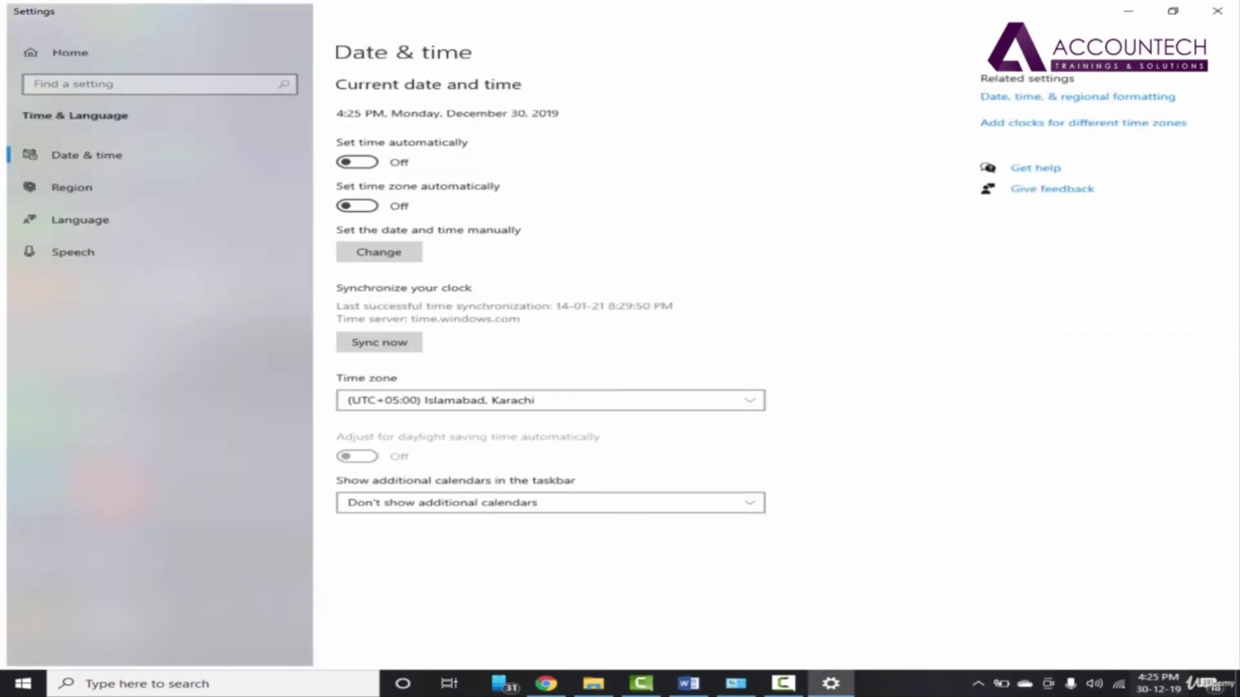
{"action": "left_click", "coordinate": [65, 186]}
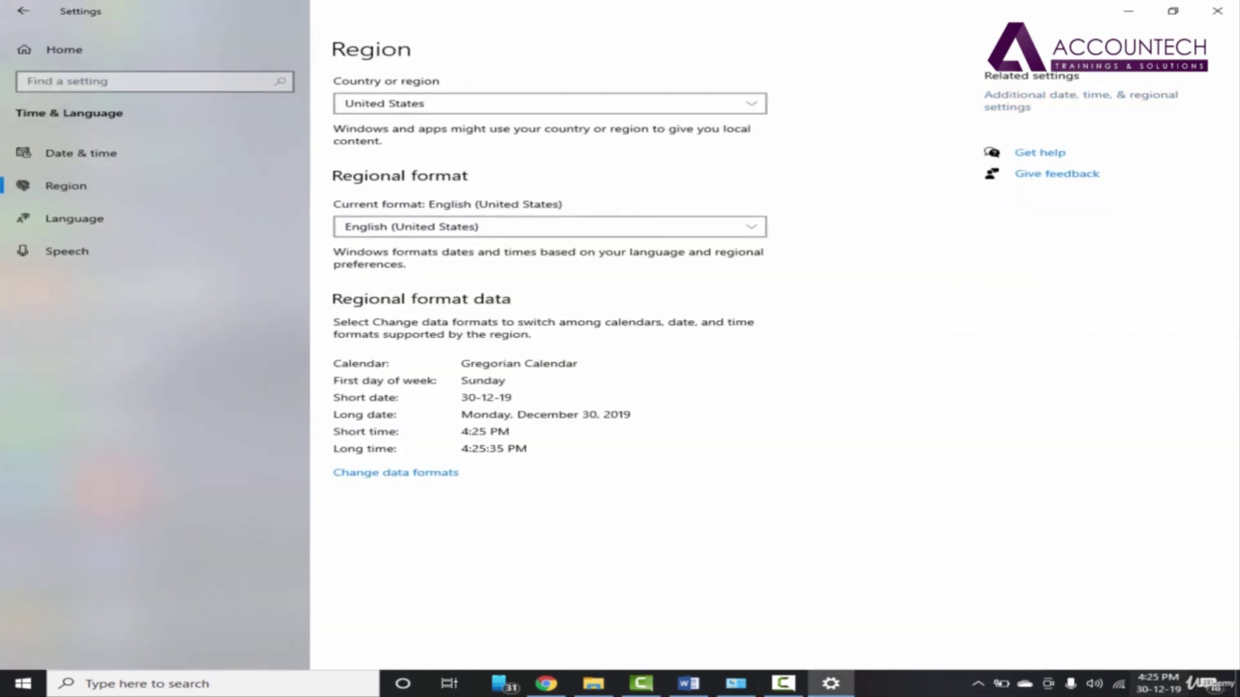
{"action": "left_click", "coordinate": [1080, 95]}
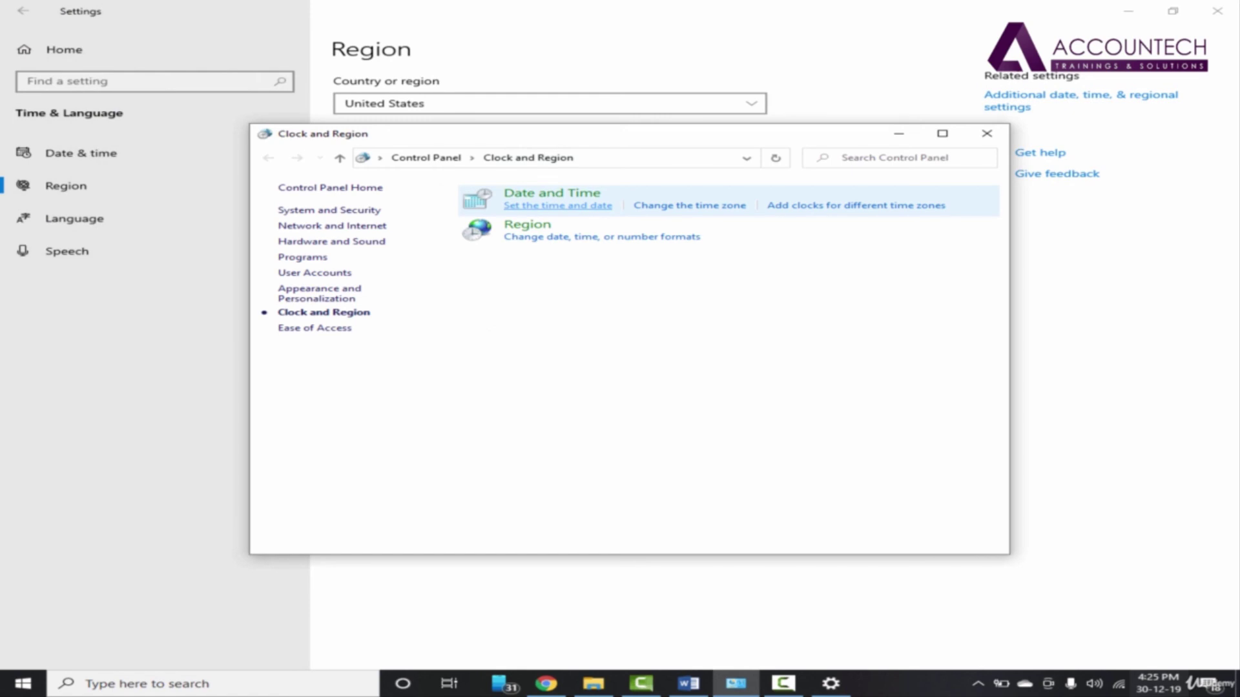
{"action": "left_click", "coordinate": [557, 205]}
{"action": "left_click", "coordinate": [465, 228]}
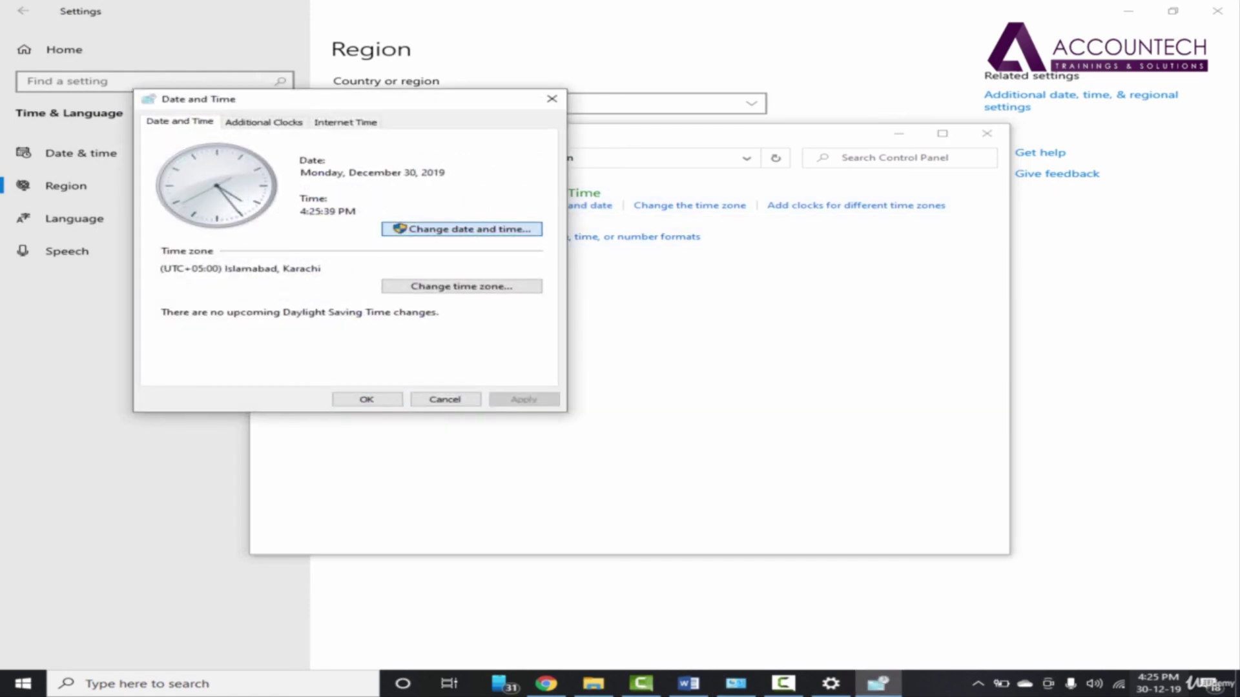
Set the date to Thursday 28 January 2021 and reload google.com in Chrome.
{"action": "left_click", "coordinate": [240, 189]}
{"action": "left_click", "coordinate": [240, 189]}
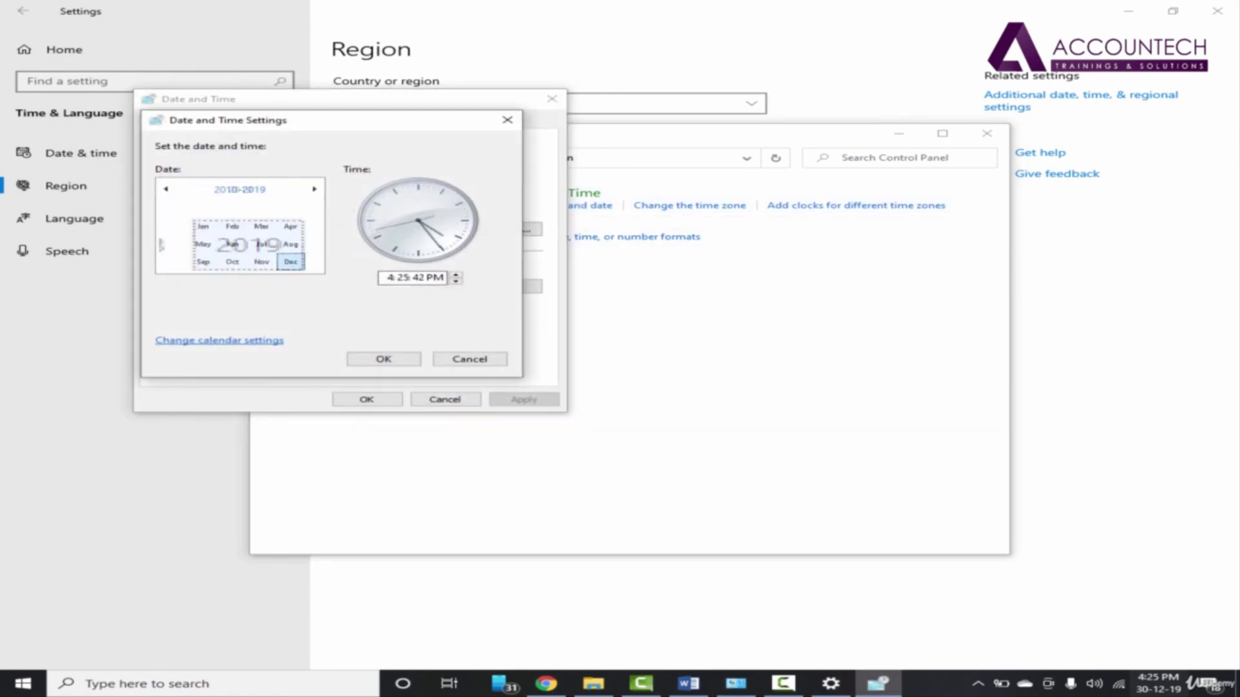
{"action": "left_click", "coordinate": [301, 258]}
{"action": "left_click", "coordinate": [260, 211]}
{"action": "left_click", "coordinate": [173, 211]}
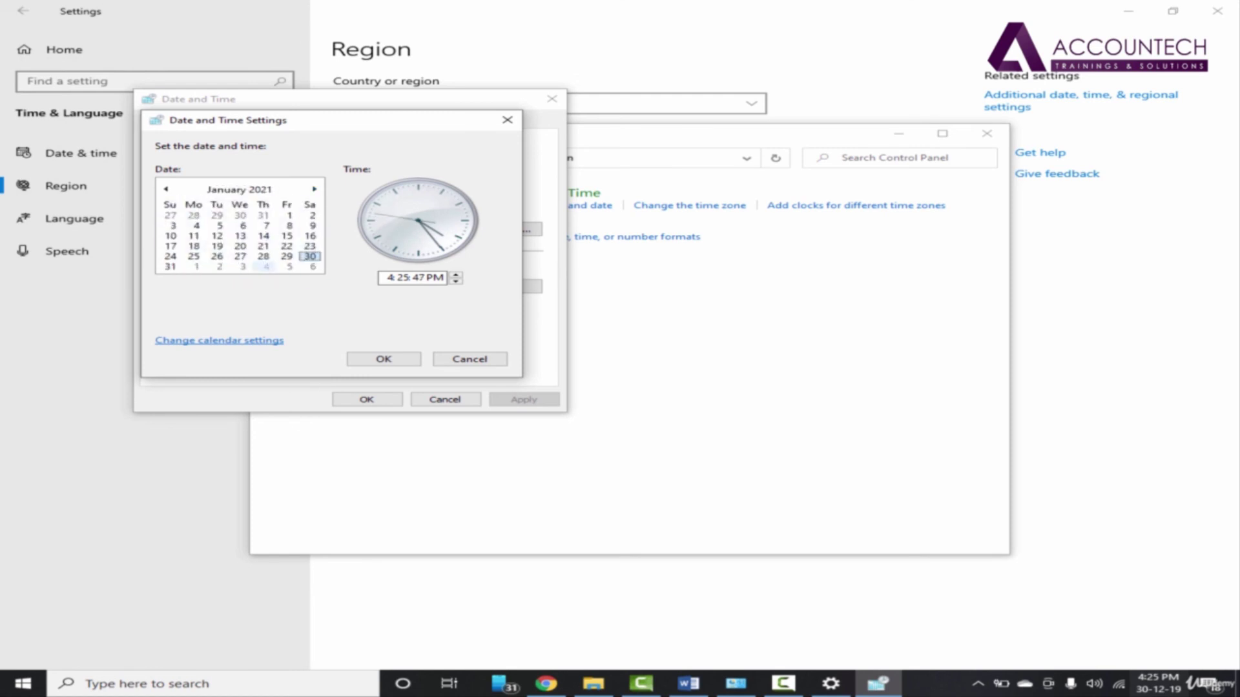
{"action": "left_click", "coordinate": [263, 257]}
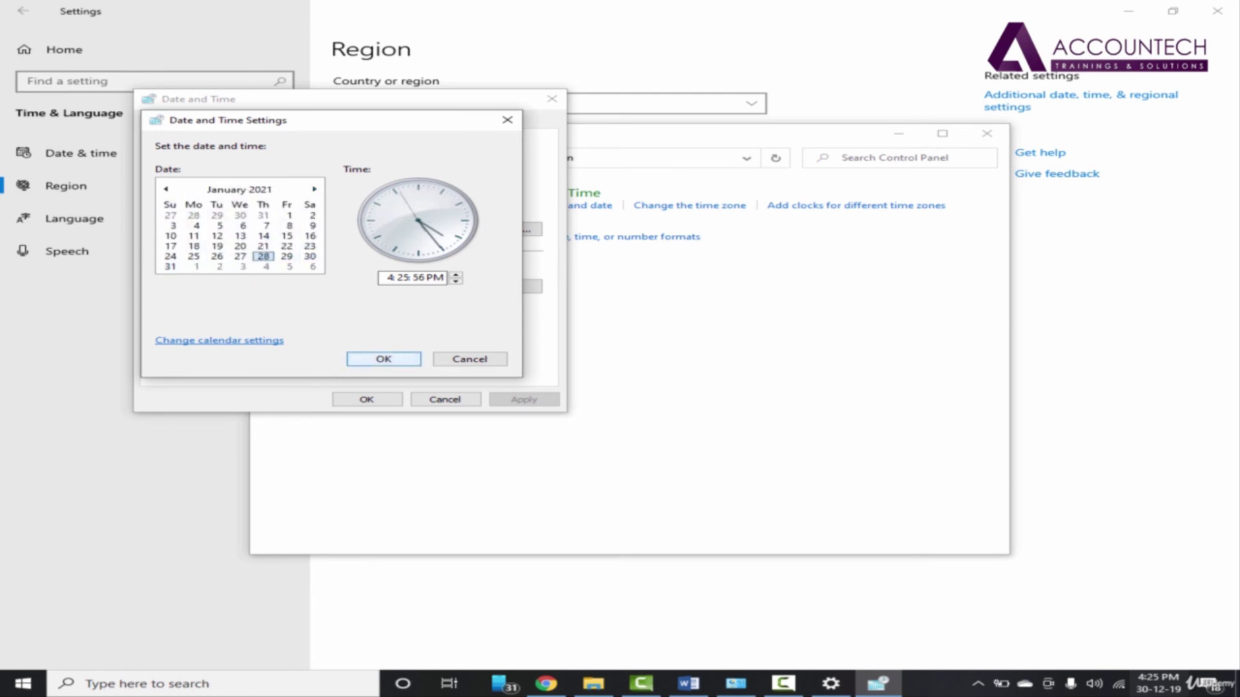
{"action": "left_click", "coordinate": [383, 358]}
{"action": "left_click", "coordinate": [366, 399]}
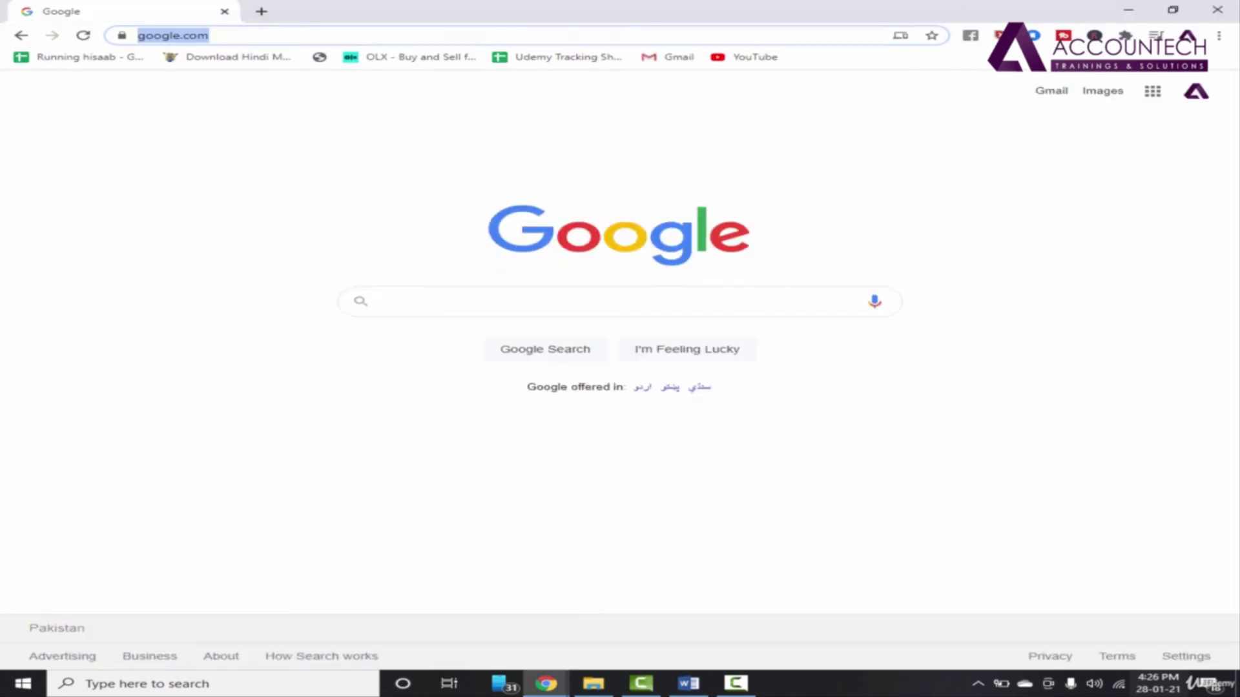
{"action": "type", "text": "goo"}
{"action": "key", "text": "Return"}
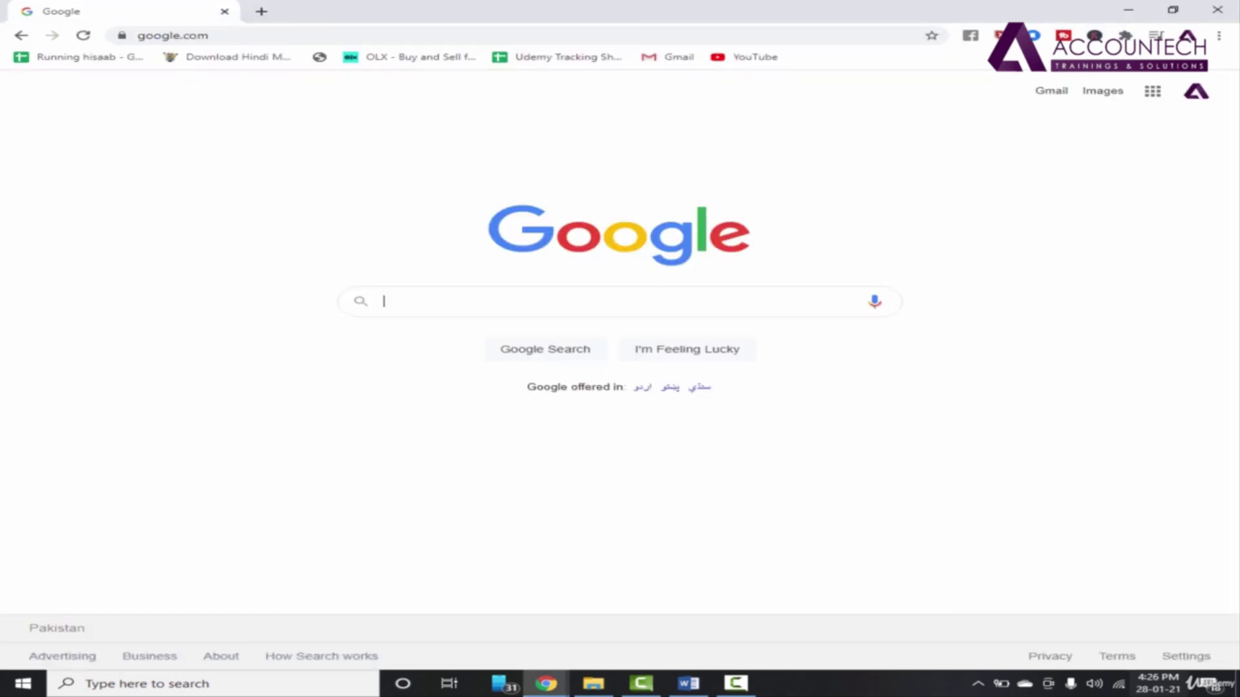
Select the google.com address and close Chrome.
{"action": "left_click", "coordinate": [172, 34]}
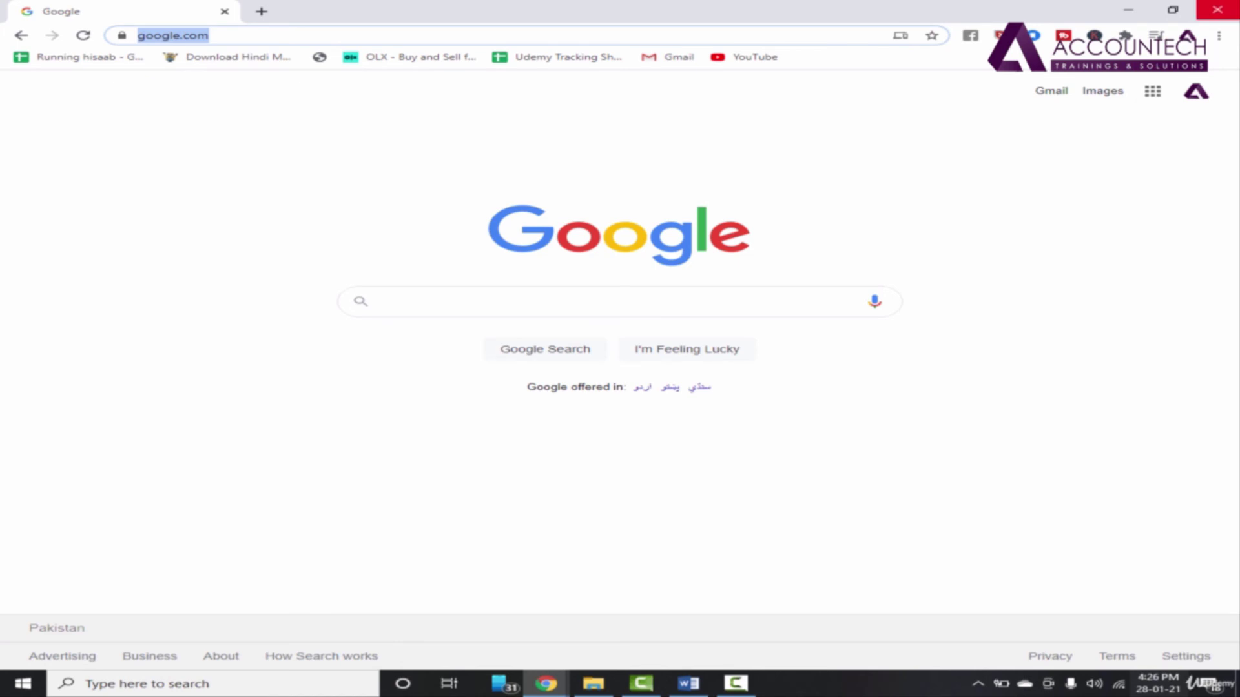
{"action": "left_click", "coordinate": [1216, 10]}
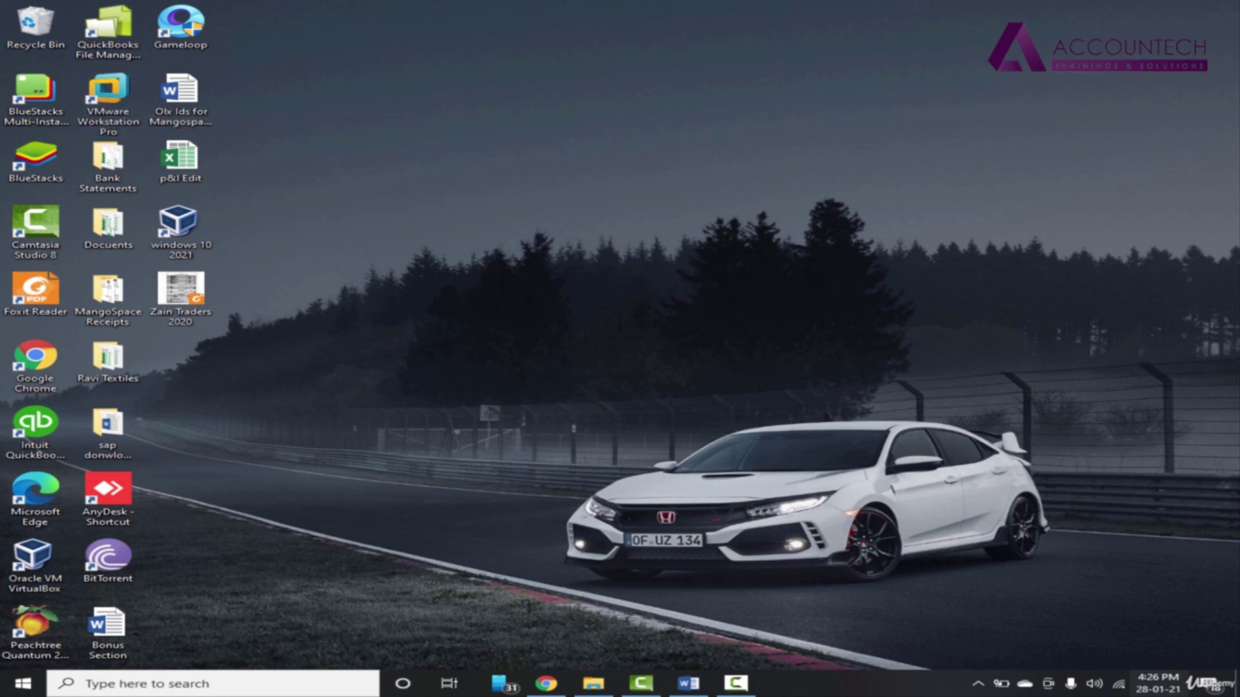
Reach the Change date and time dialog again through Region's additional settings.
{"action": "right_click", "coordinate": [1157, 683]}
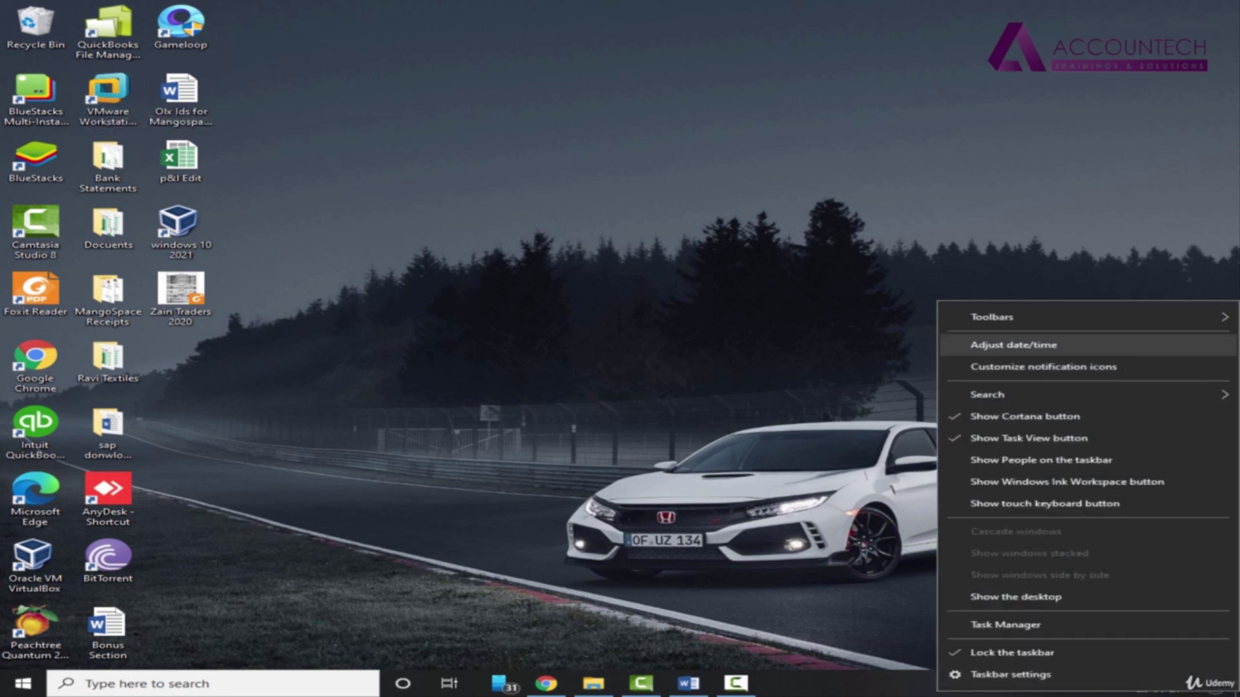
{"action": "left_click", "coordinate": [1013, 345]}
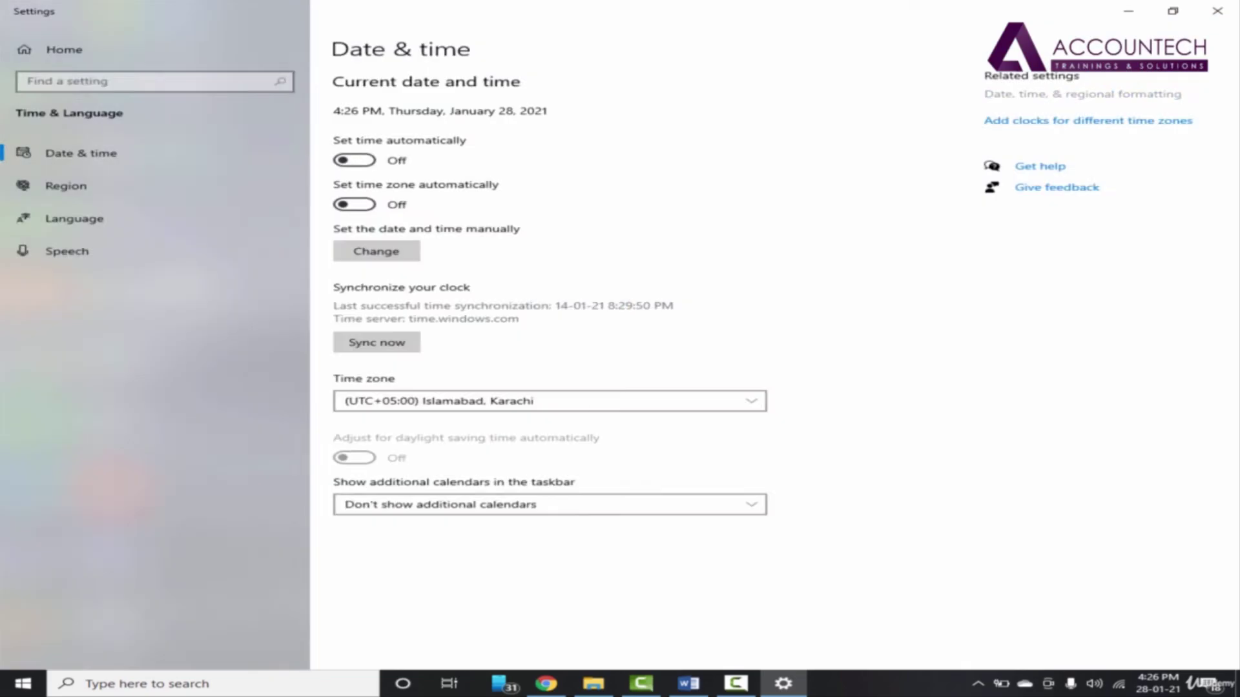
{"action": "left_click", "coordinate": [65, 186]}
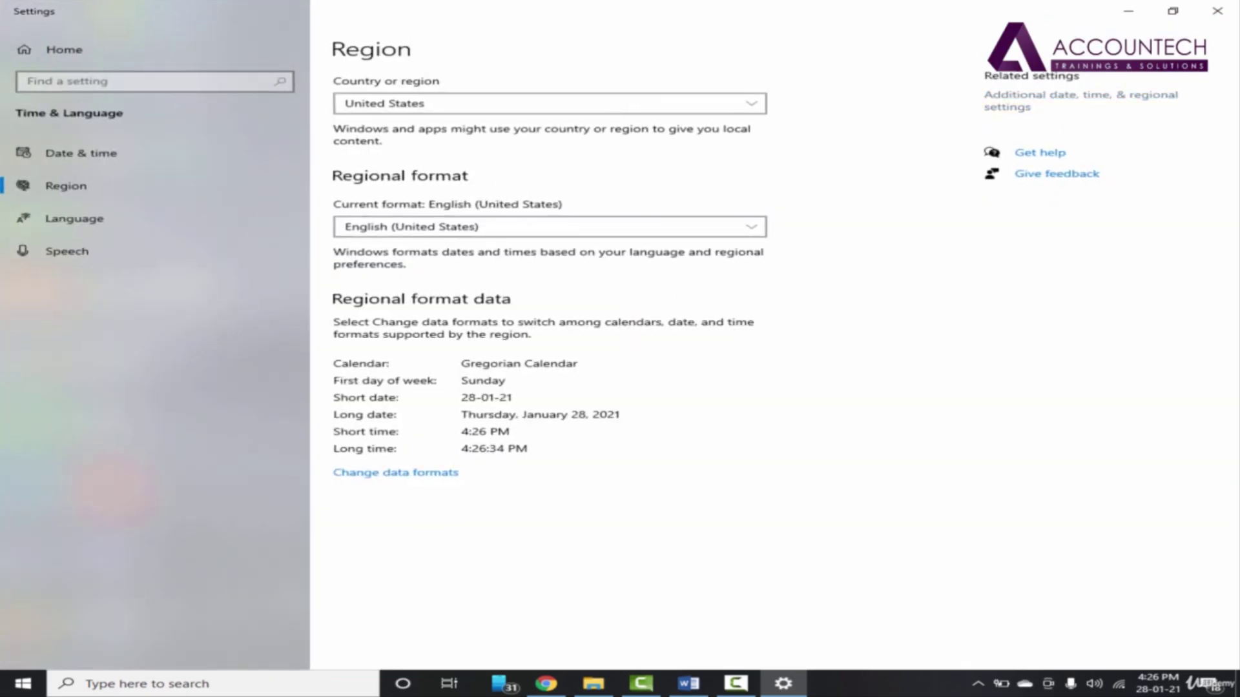
{"action": "left_click", "coordinate": [1080, 95]}
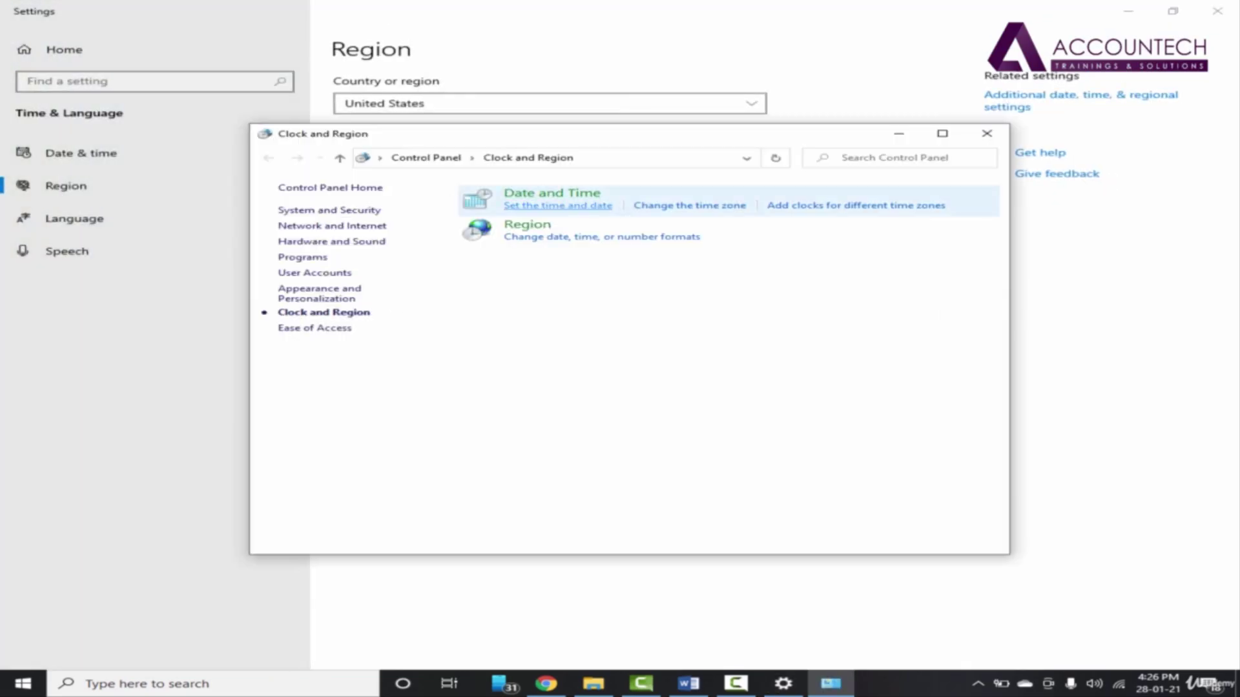
{"action": "left_click", "coordinate": [552, 193]}
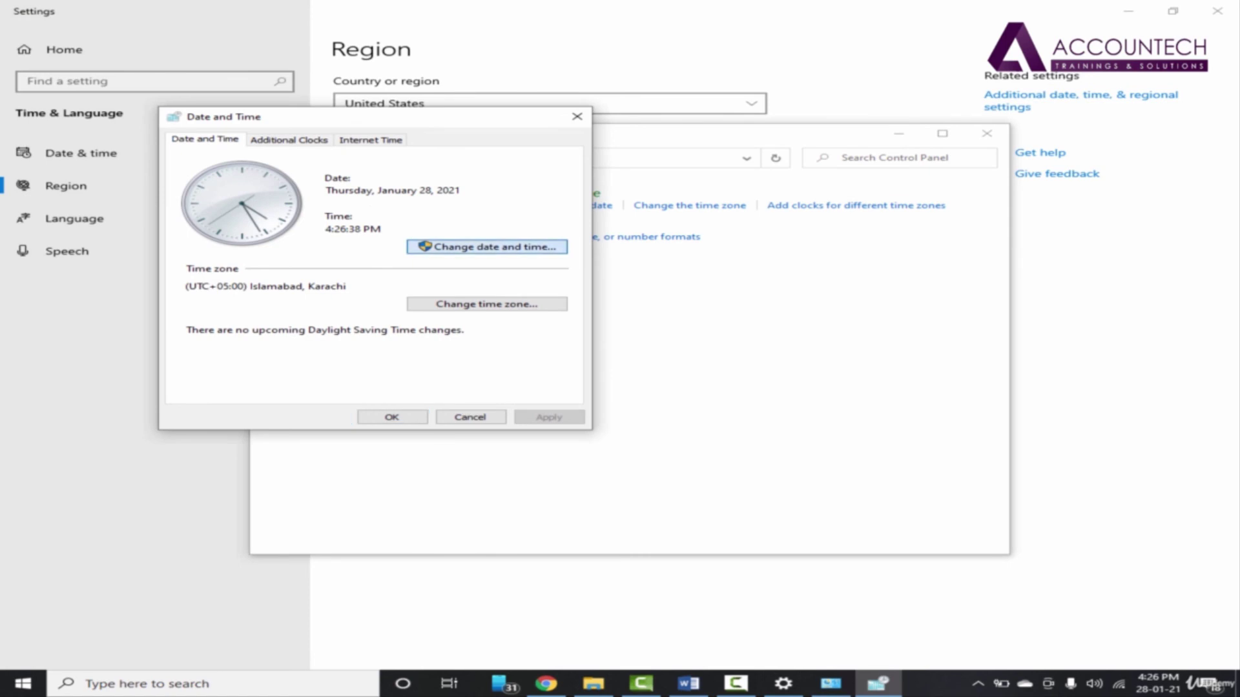
{"action": "left_click", "coordinate": [487, 247]}
Set the system date to Monday 30 December 2019 and confirm it.
{"action": "left_click", "coordinate": [265, 207]}
{"action": "left_click", "coordinate": [265, 207]}
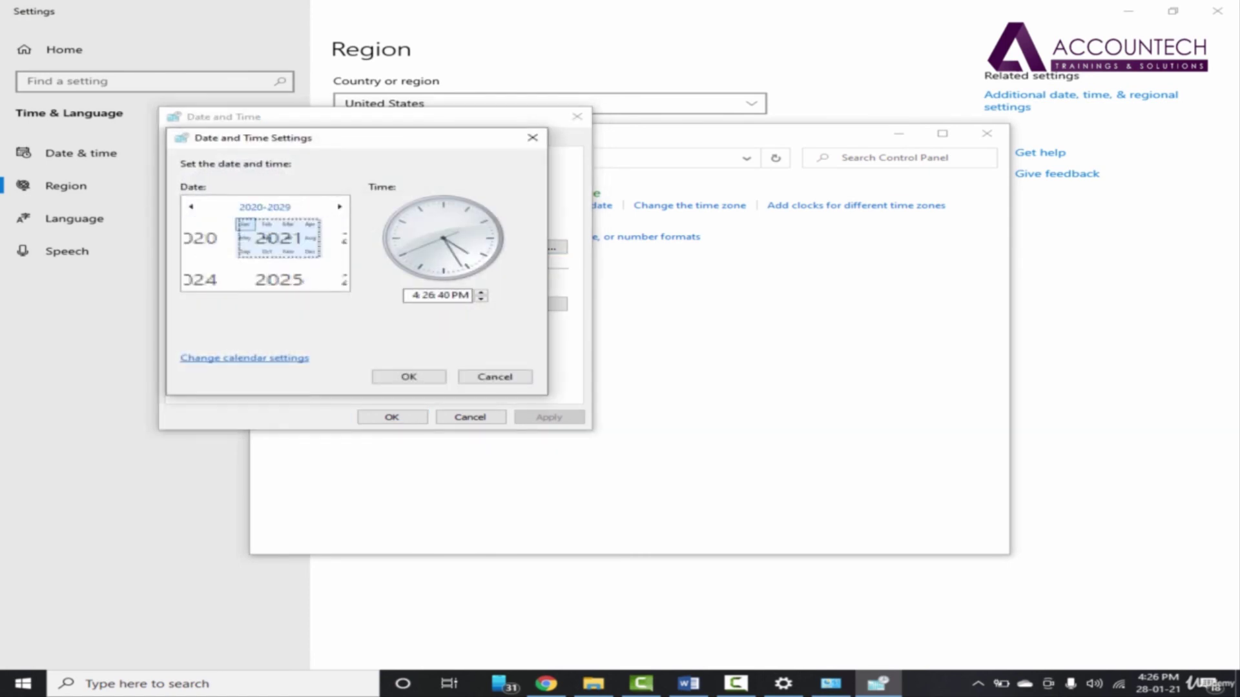
{"action": "left_click", "coordinate": [204, 229]}
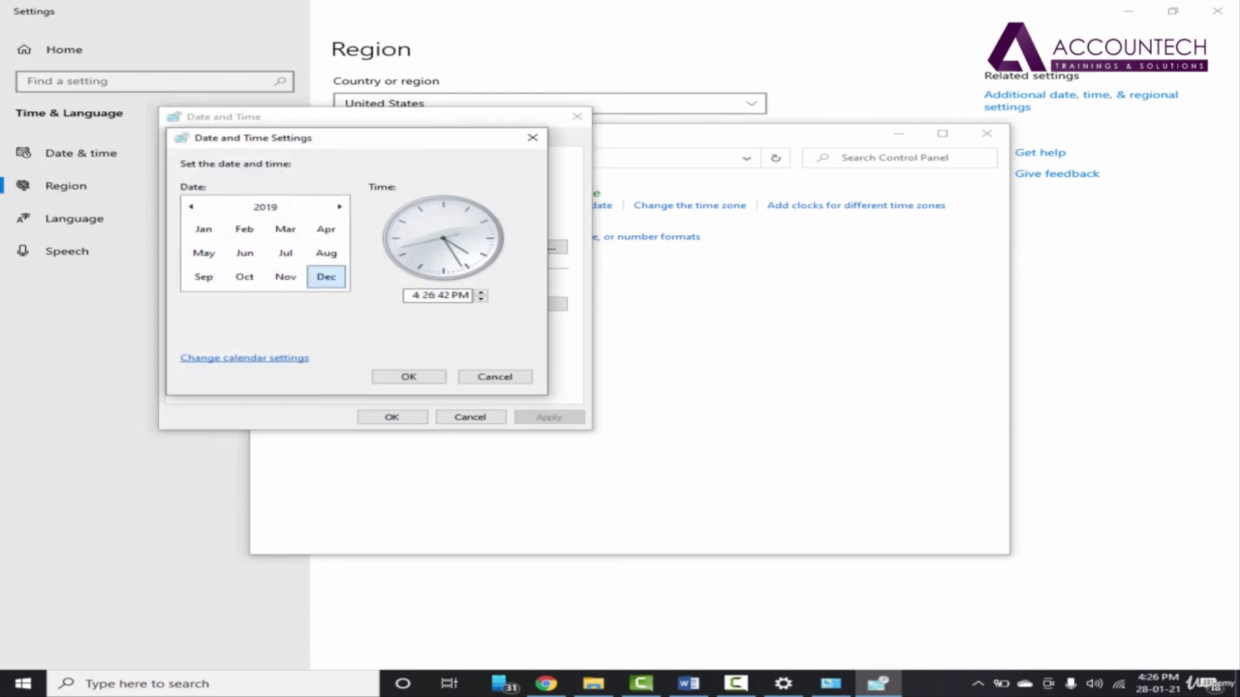
{"action": "left_click", "coordinate": [326, 276]}
{"action": "left_click", "coordinate": [220, 284]}
{"action": "left_click", "coordinate": [408, 376]}
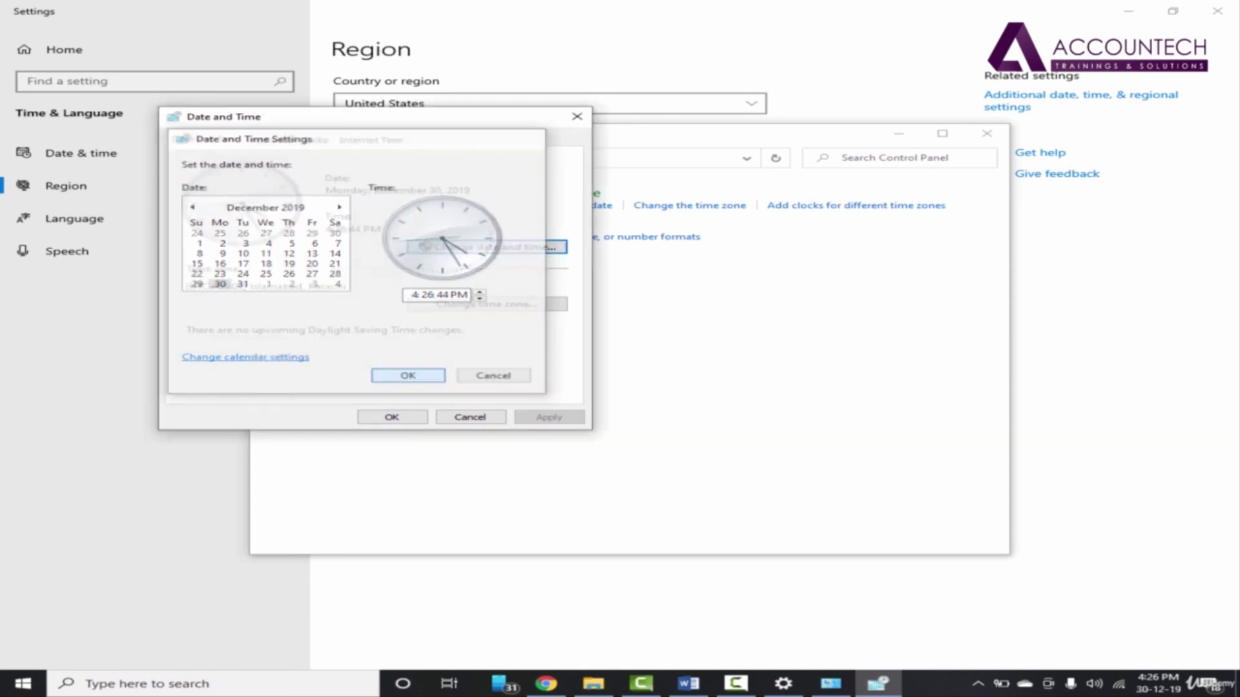
{"action": "left_click", "coordinate": [392, 417]}
Close the Clock and Region and Settings windows and launch VMware Workstation.
{"action": "left_click", "coordinate": [986, 133]}
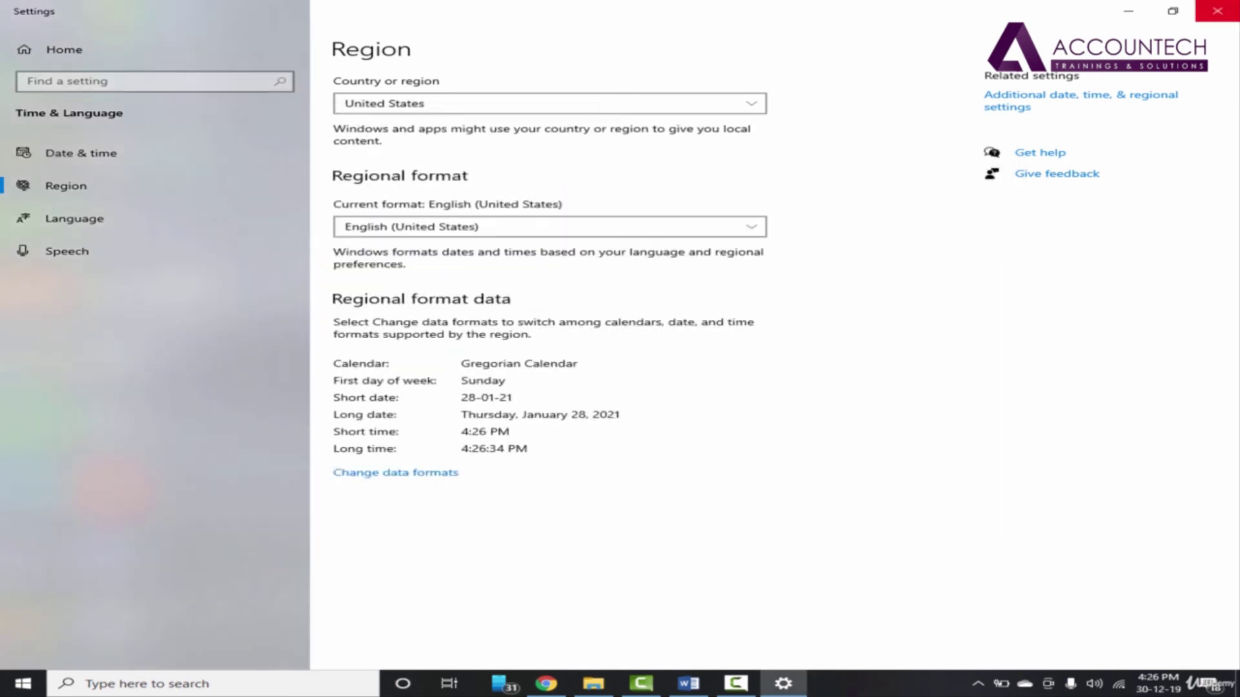
{"action": "left_click", "coordinate": [1217, 11]}
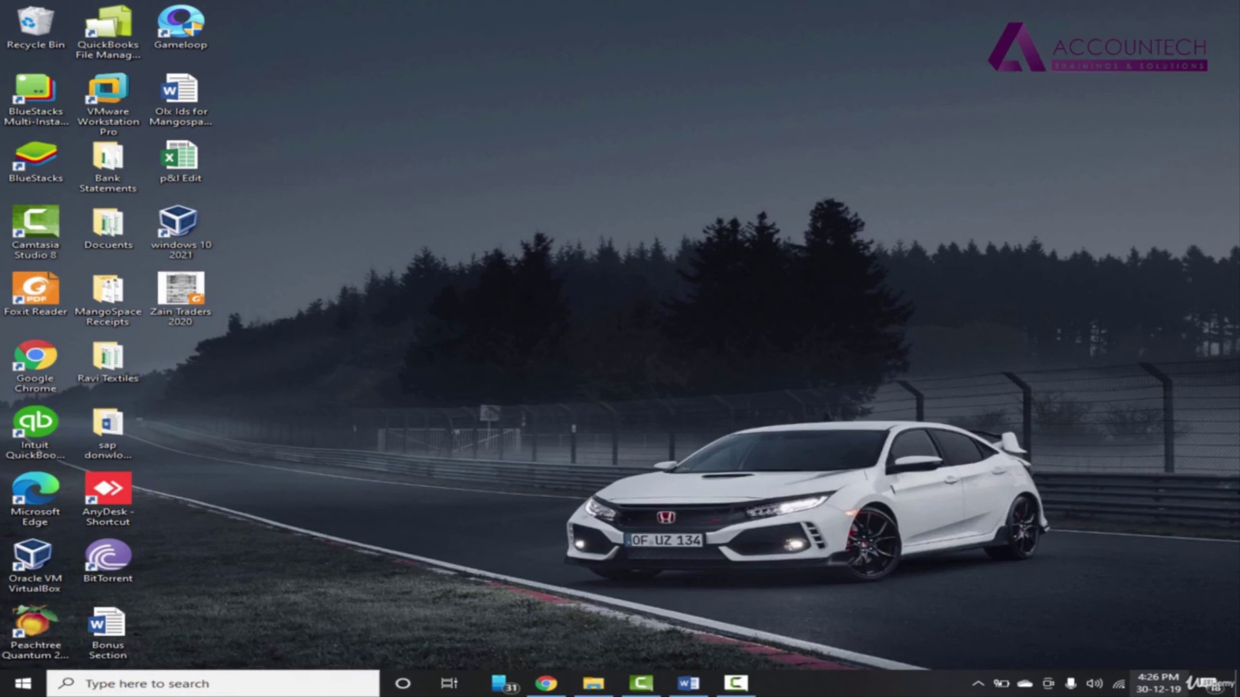
{"action": "left_click", "coordinate": [108, 103]}
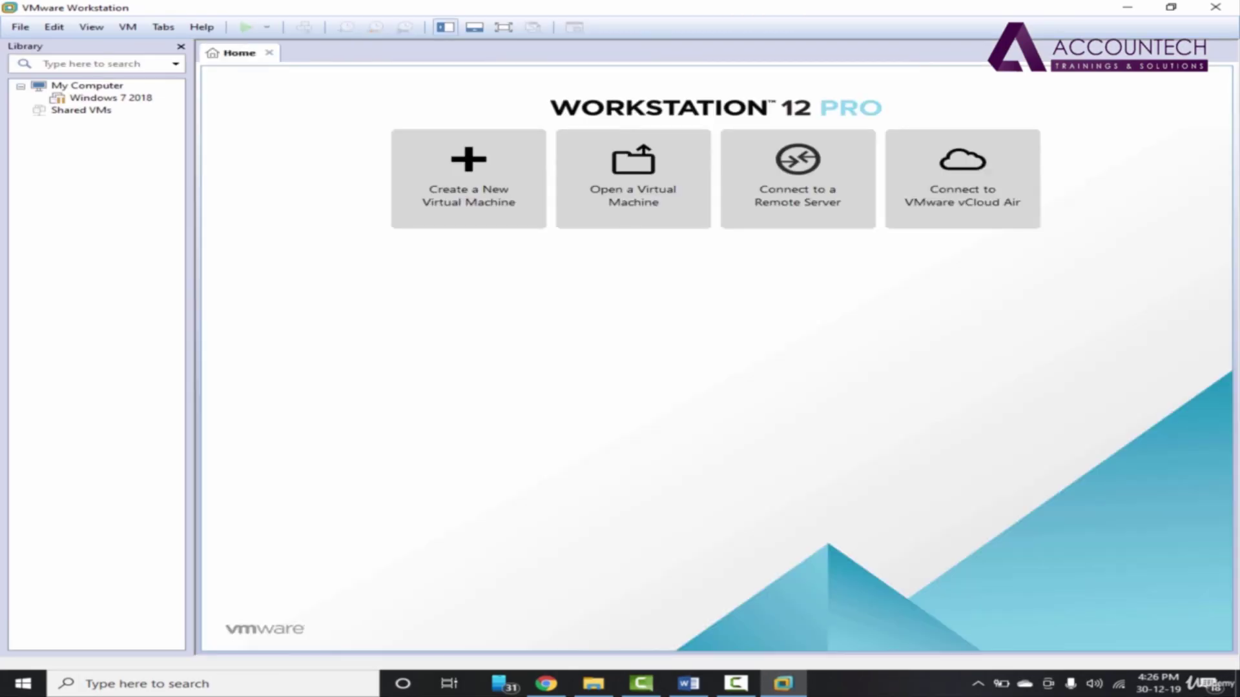
Resume the Windows 7 2018 virtual machine from the Library and show it full screen.
{"action": "left_click", "coordinate": [111, 97]}
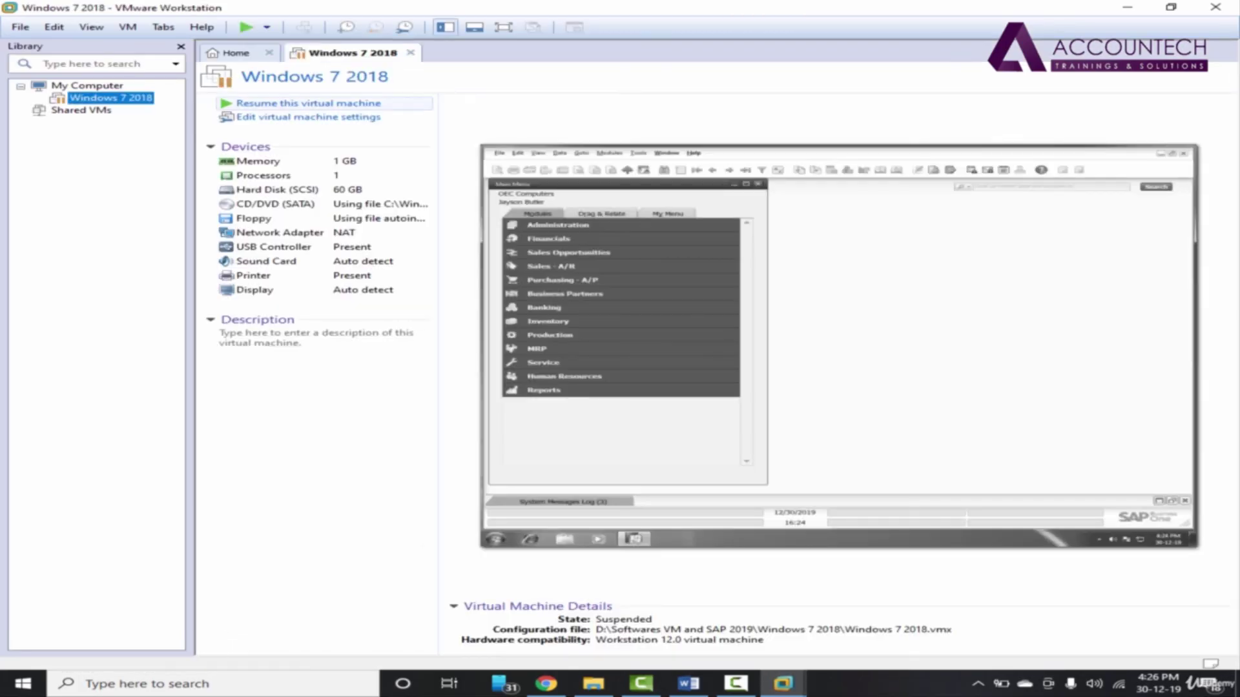
{"action": "left_click", "coordinate": [308, 103]}
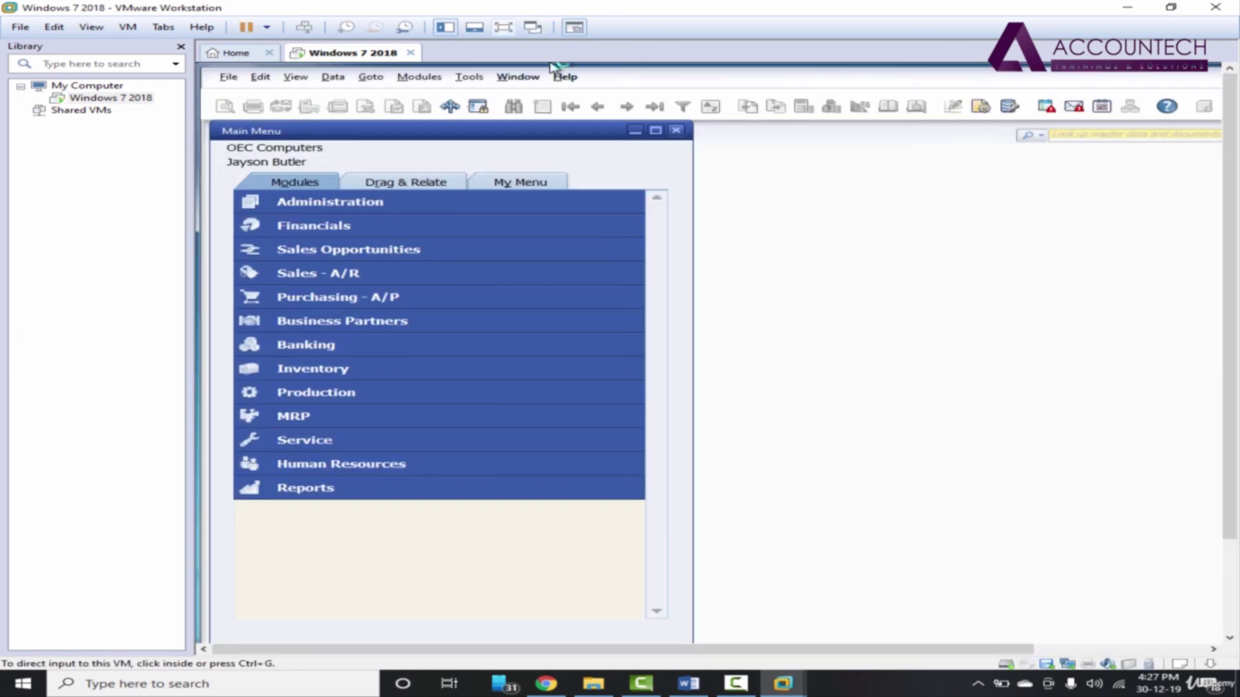
{"action": "left_click", "coordinate": [503, 28]}
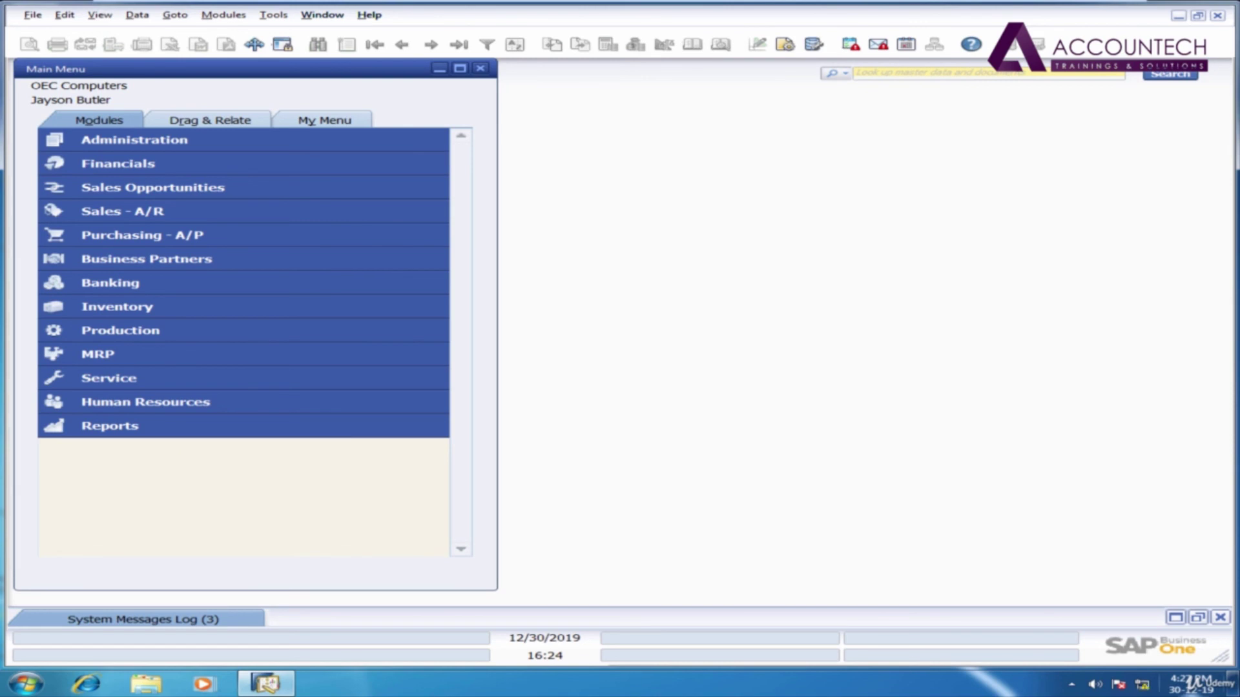
Select the Administration module in SAP Business One's OEC Computers main menu.
{"action": "mouse_move", "coordinate": [1191, 685]}
{"action": "left_click", "coordinate": [134, 139]}
{"action": "mouse_move", "coordinate": [620, 1]}
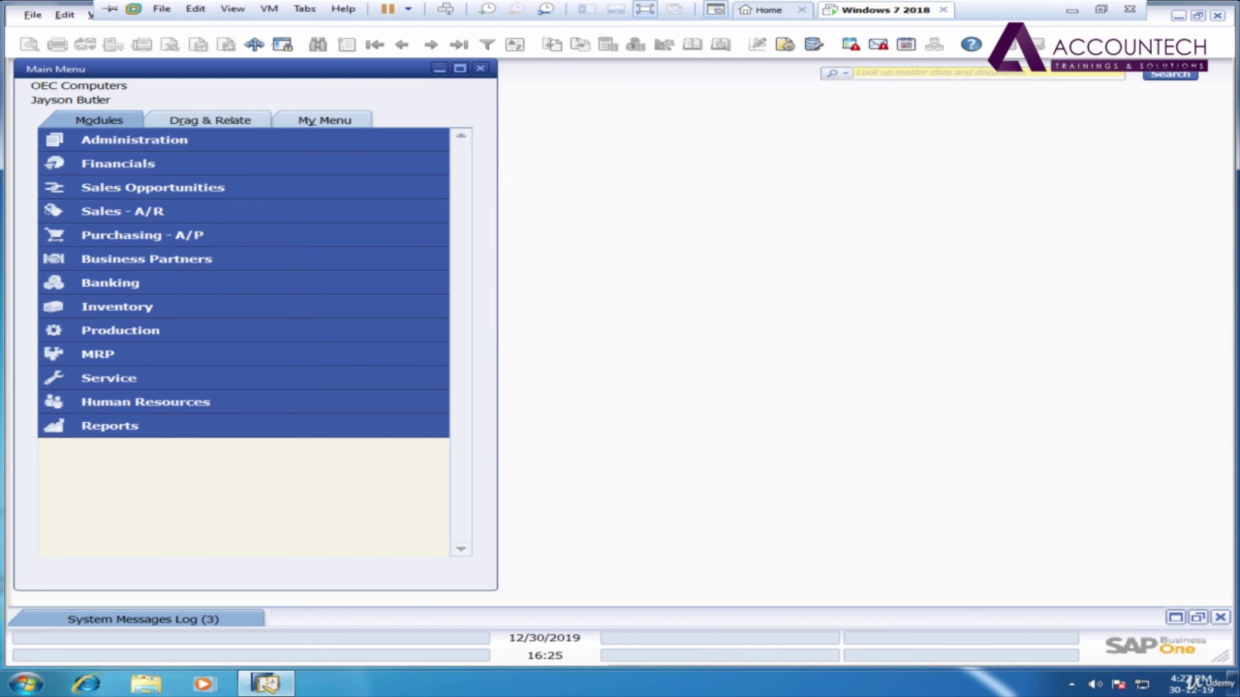